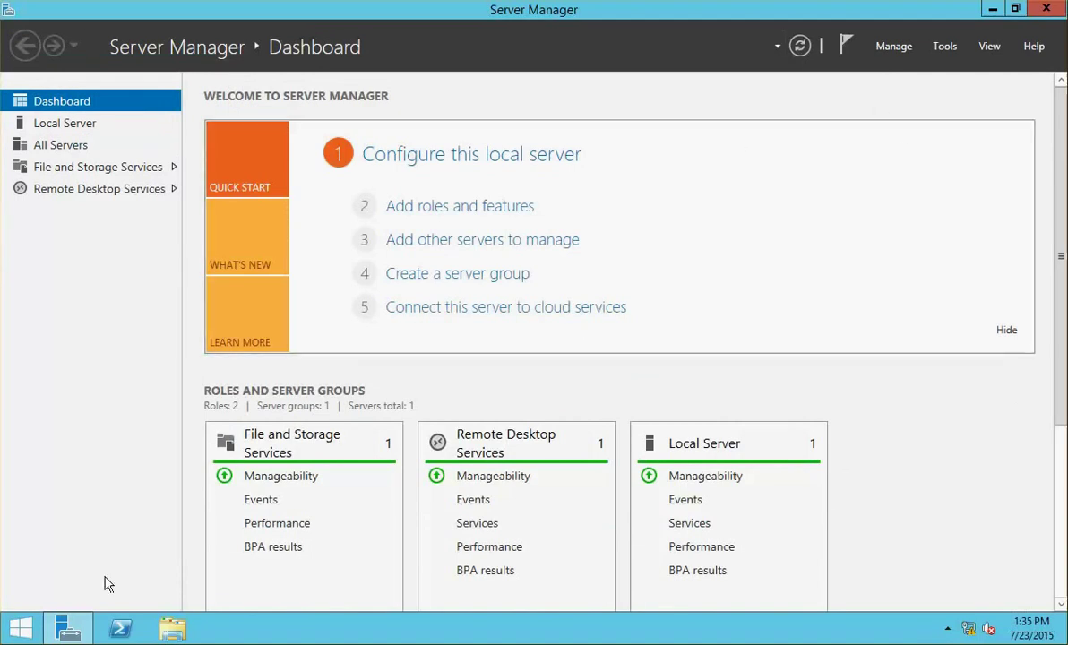
- Load Citrix XA XD 7.6.iso into the NCICDC01 virtual machine's CD/DVD (SATA) drive
left_click(72, 123)
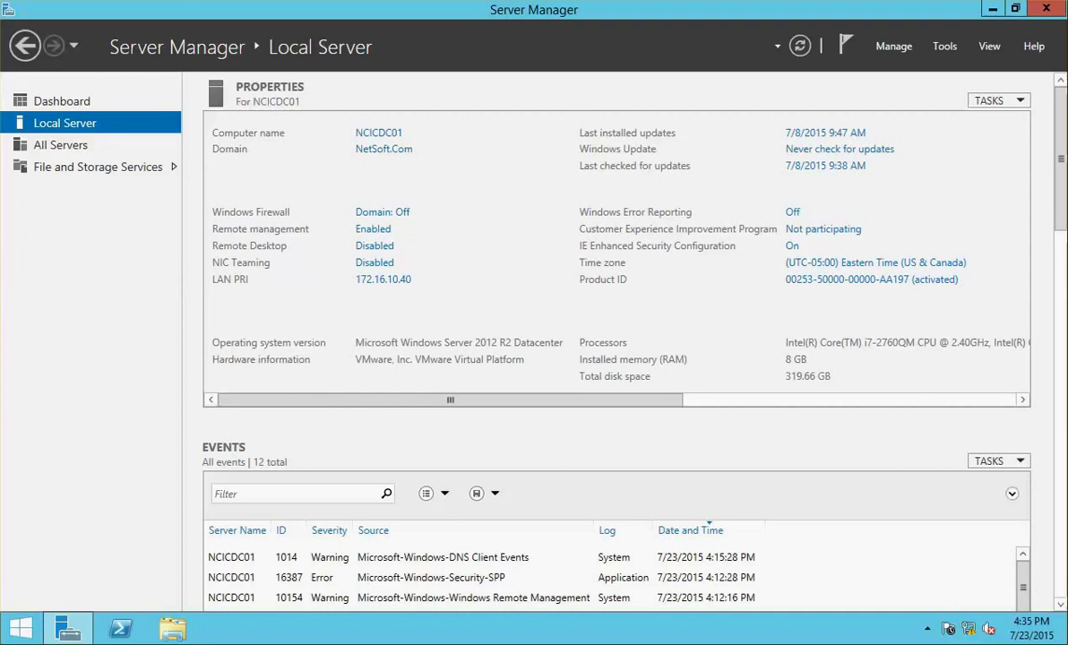
left_click(36, 0)
left_click(466, 206)
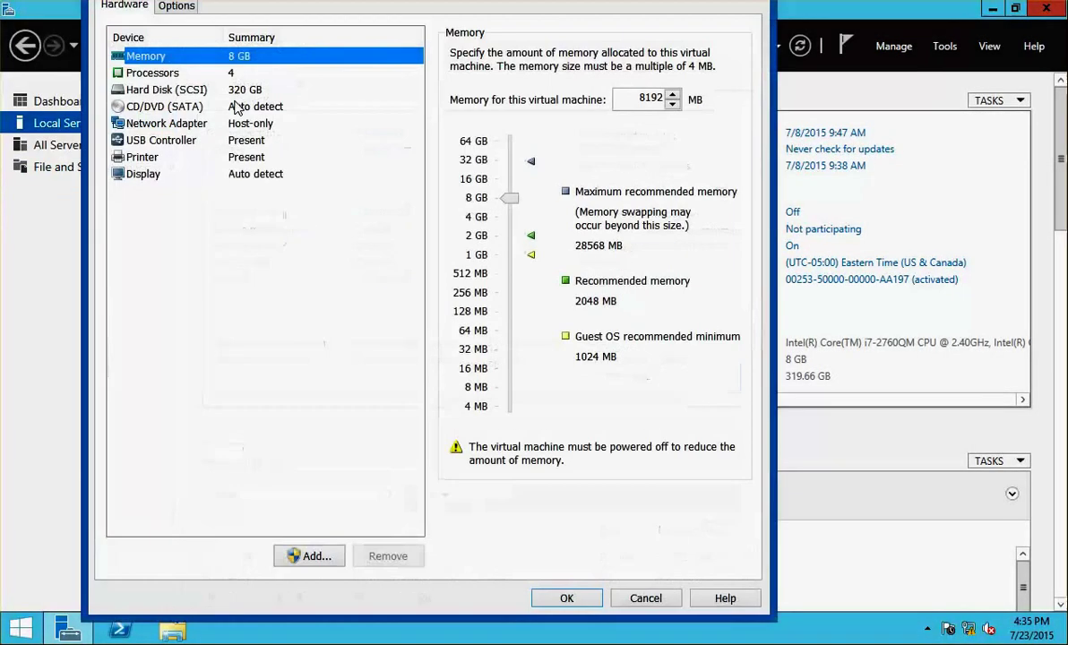
left_click(209, 105)
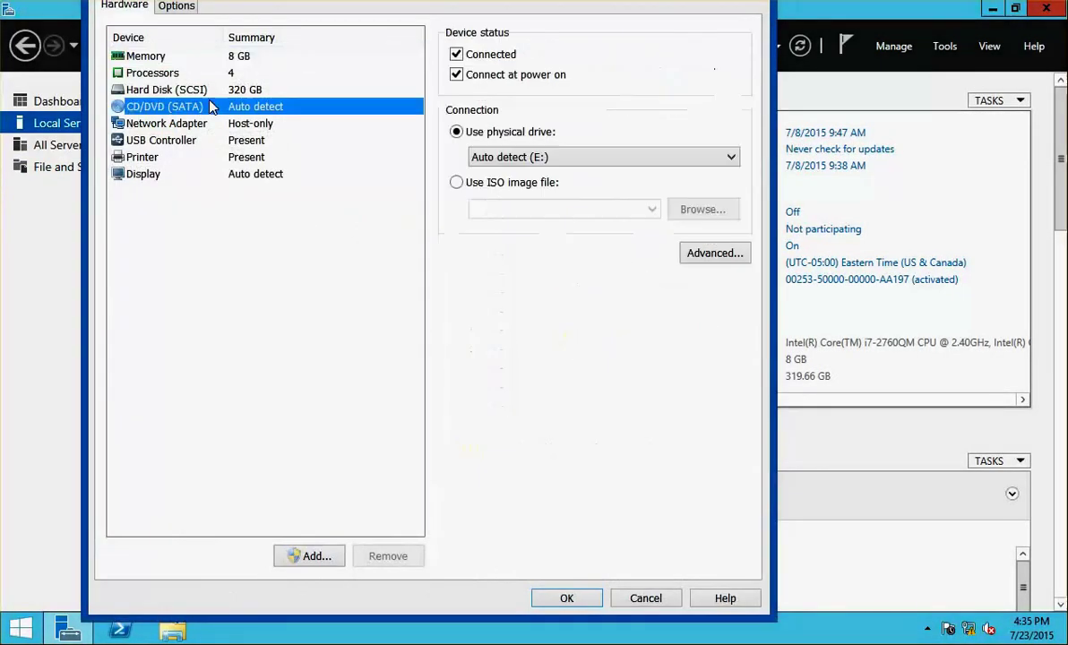
left_click(542, 182)
left_click(651, 209)
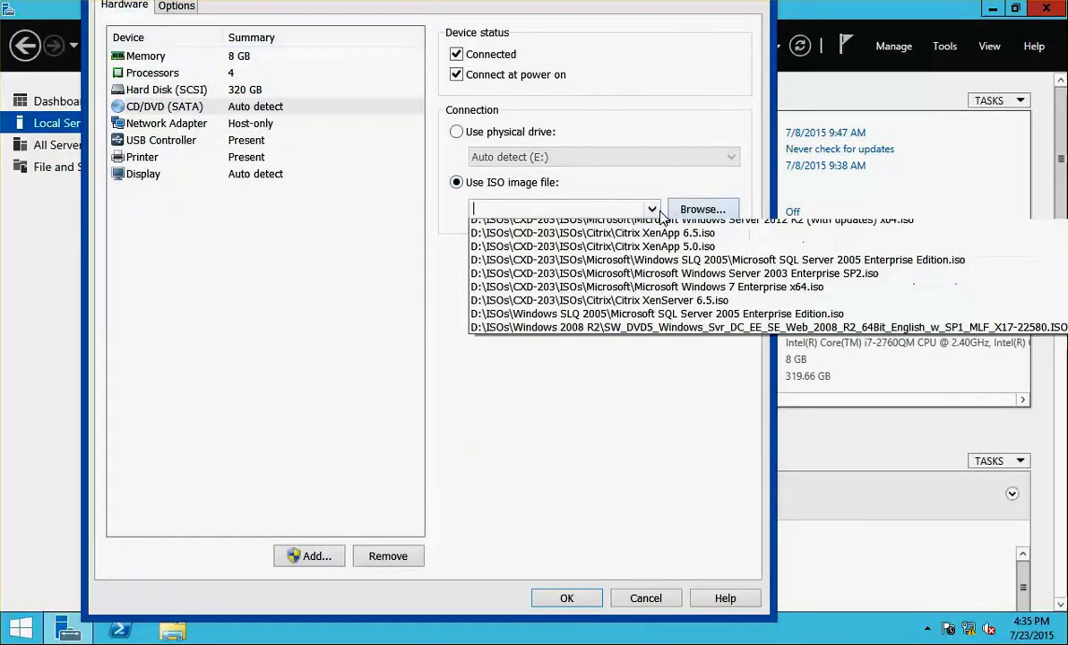
left_click(556, 219)
left_click(568, 597)
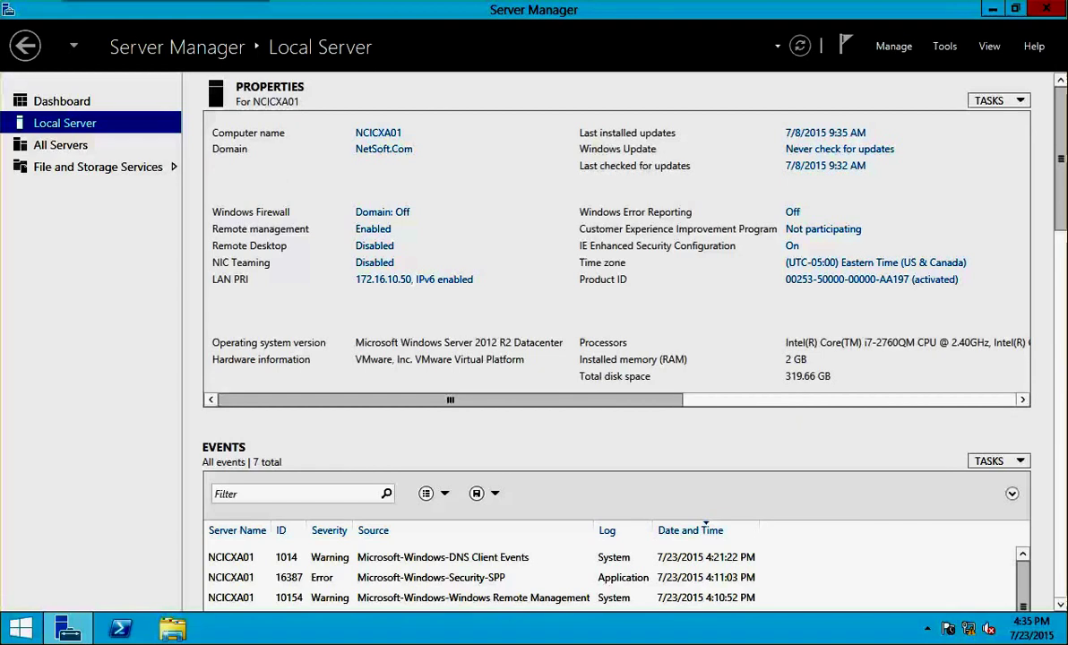
- Point NCICXA01's virtual CD/DVD drive to the Citrix XA XD 7.6 ISO image
key("alt+m")
key("Right")
key("Left")
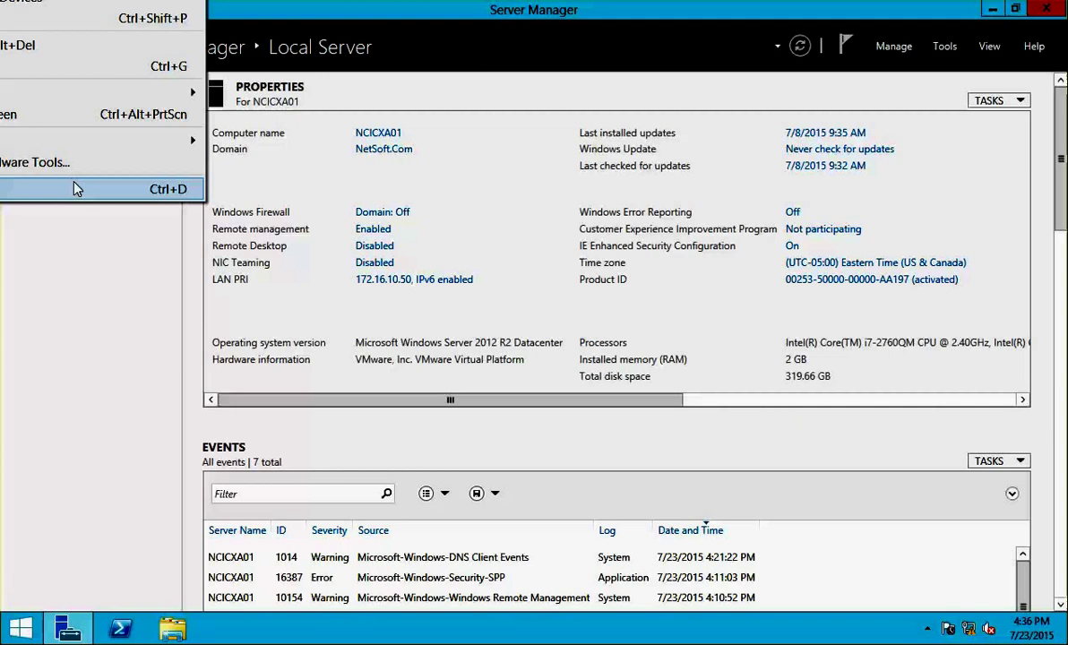
mouse_move(79, 148)
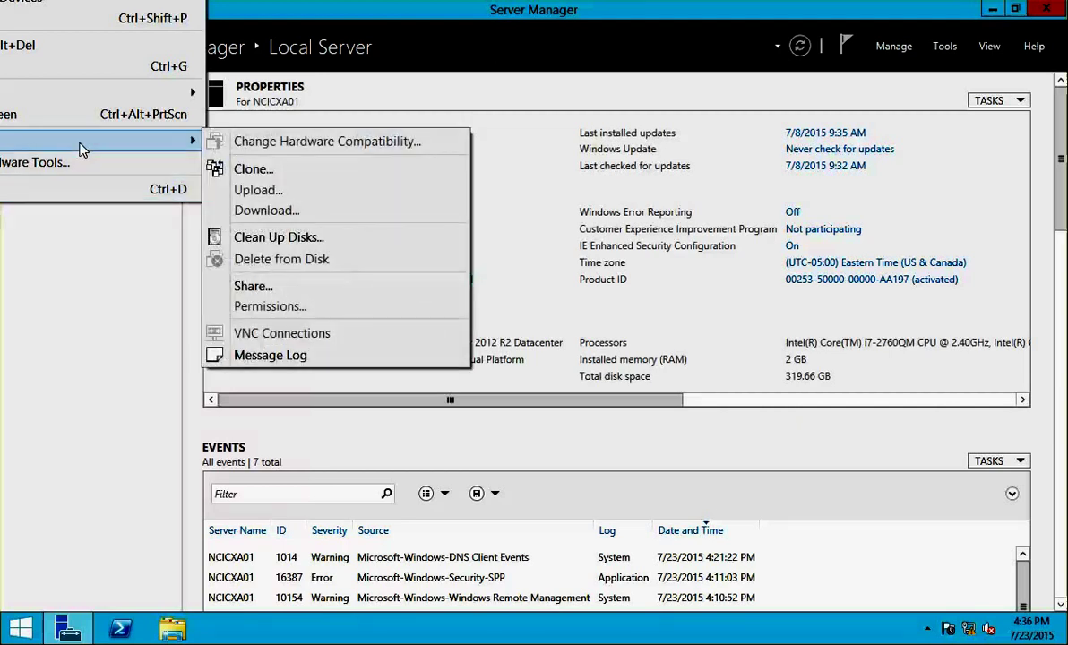
left_click(12, 191)
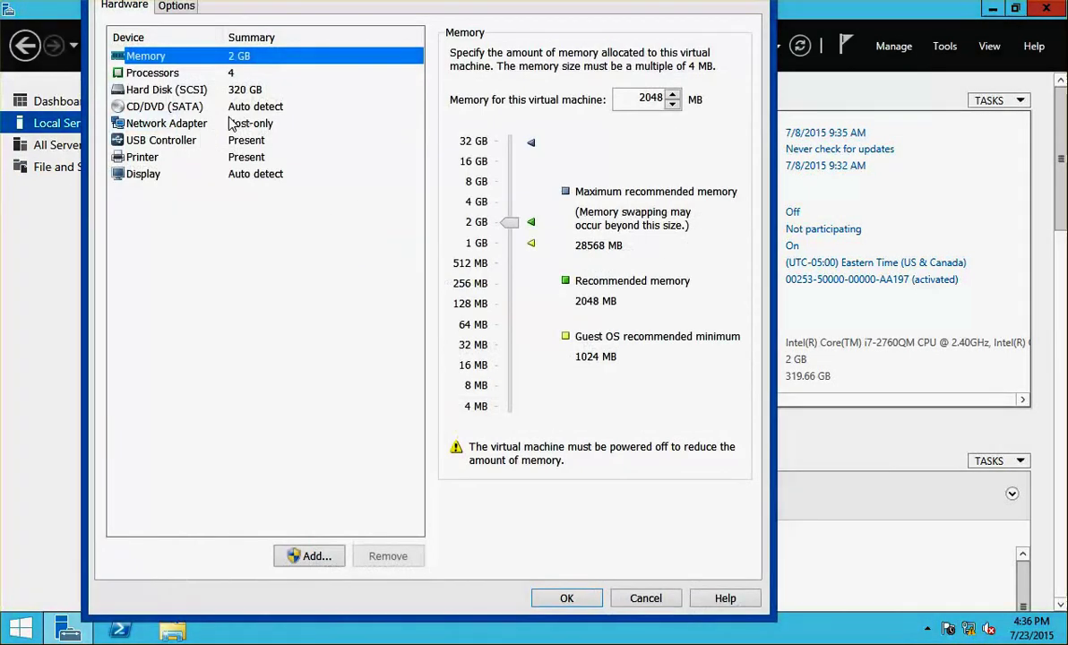
left_click(184, 107)
left_click(495, 182)
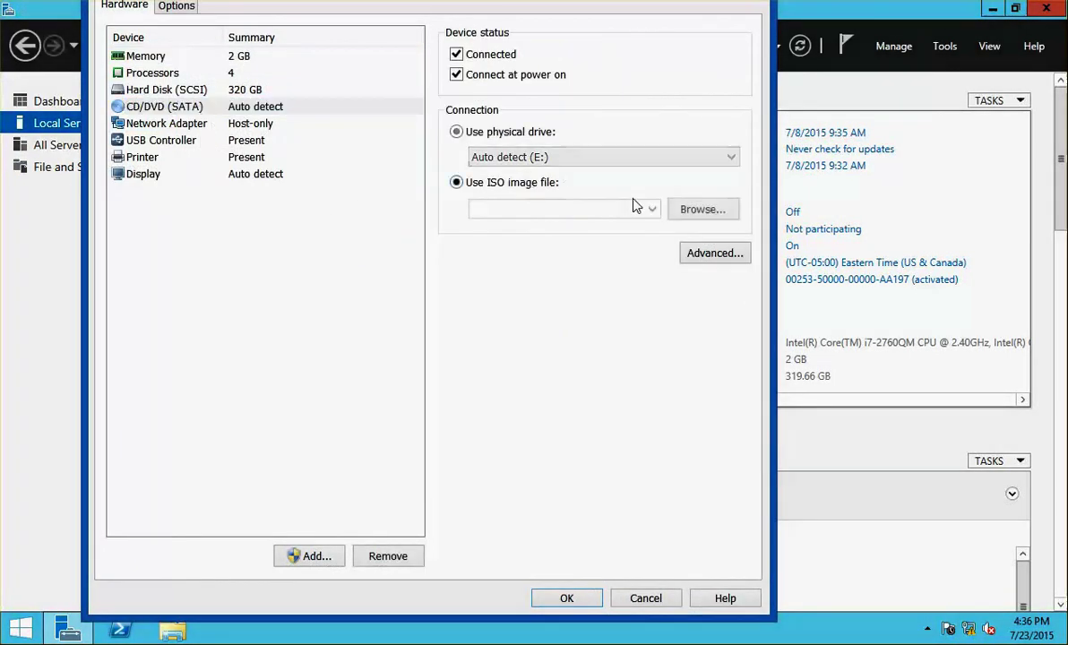
left_click(651, 209)
left_click(652, 229)
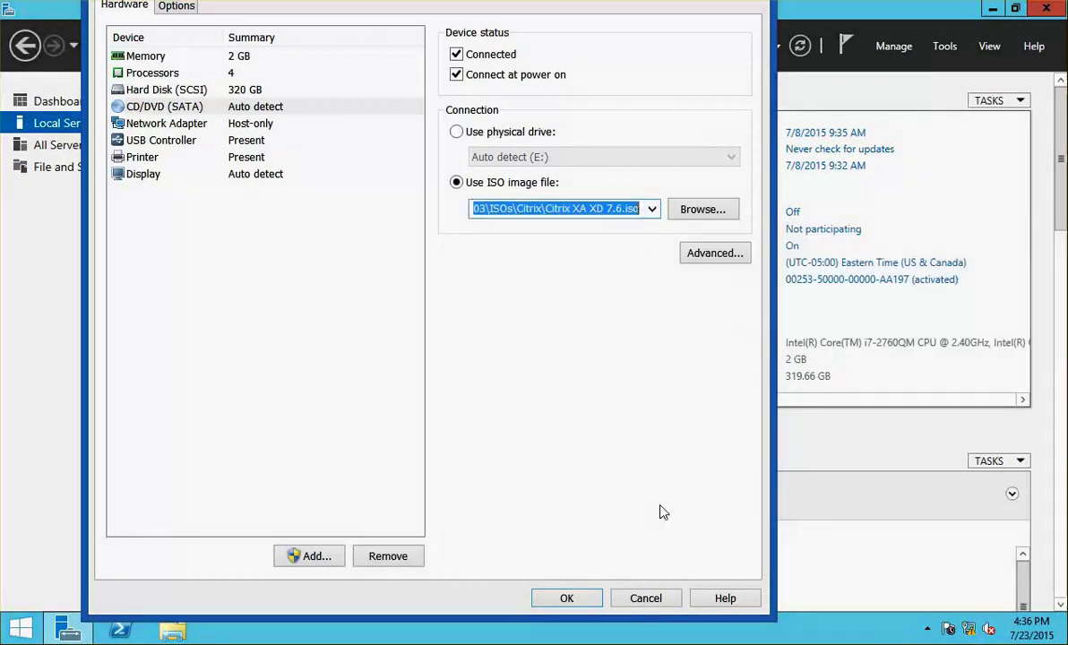
left_click(589, 597)
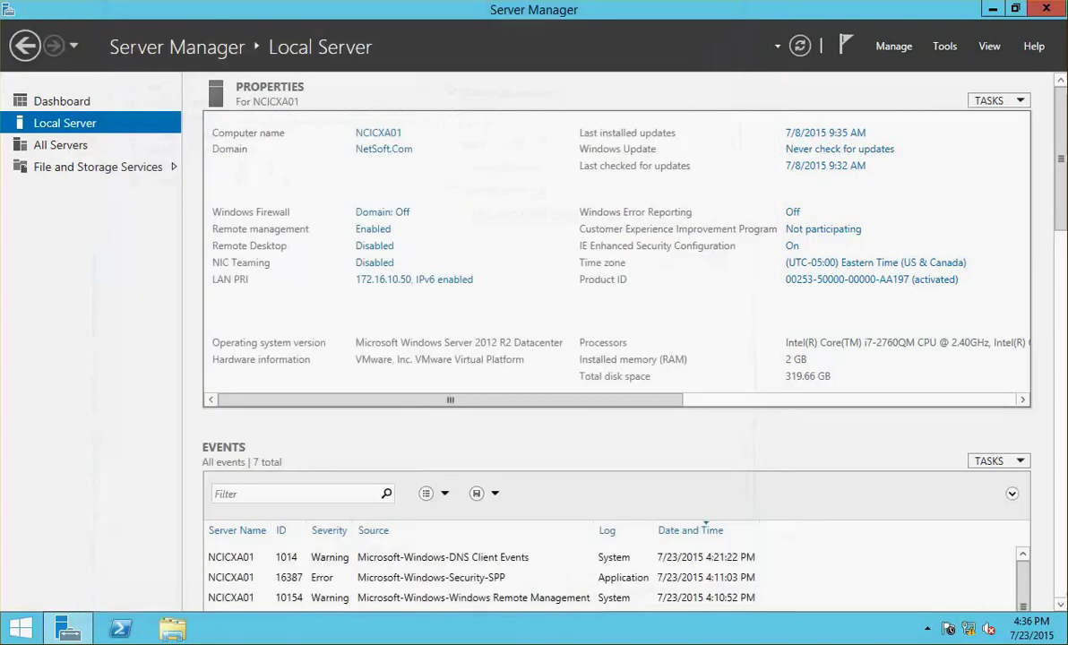
- On NCICXA02, set the virtual CD/DVD drive to use the Citrix XA XD 7.6 ISO
key("ctrl+Tab")
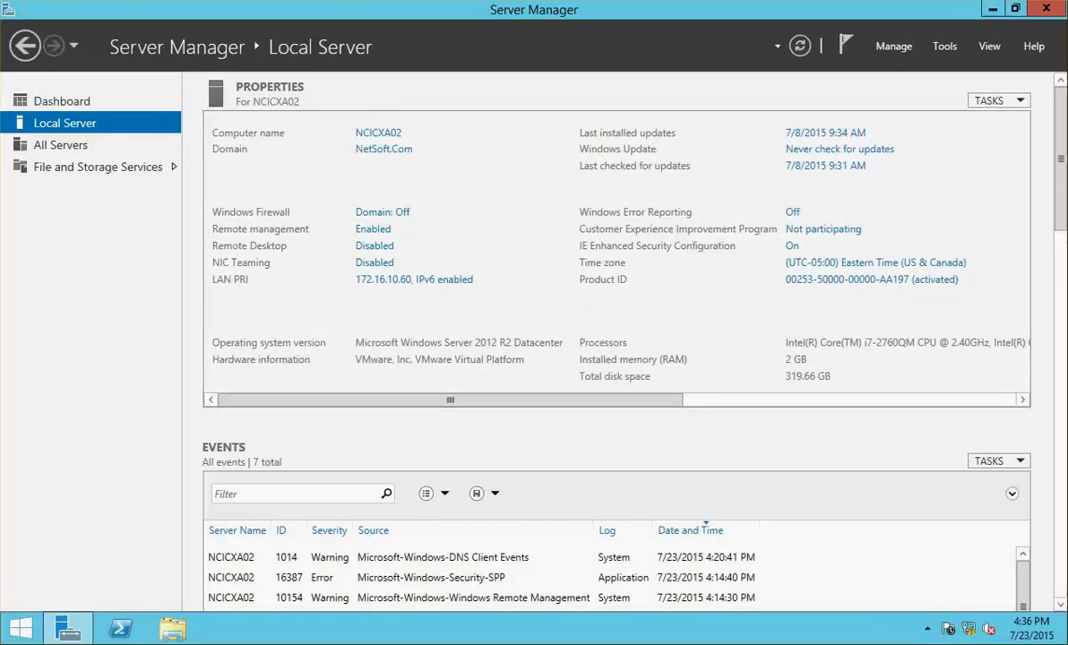
key("alt+m")
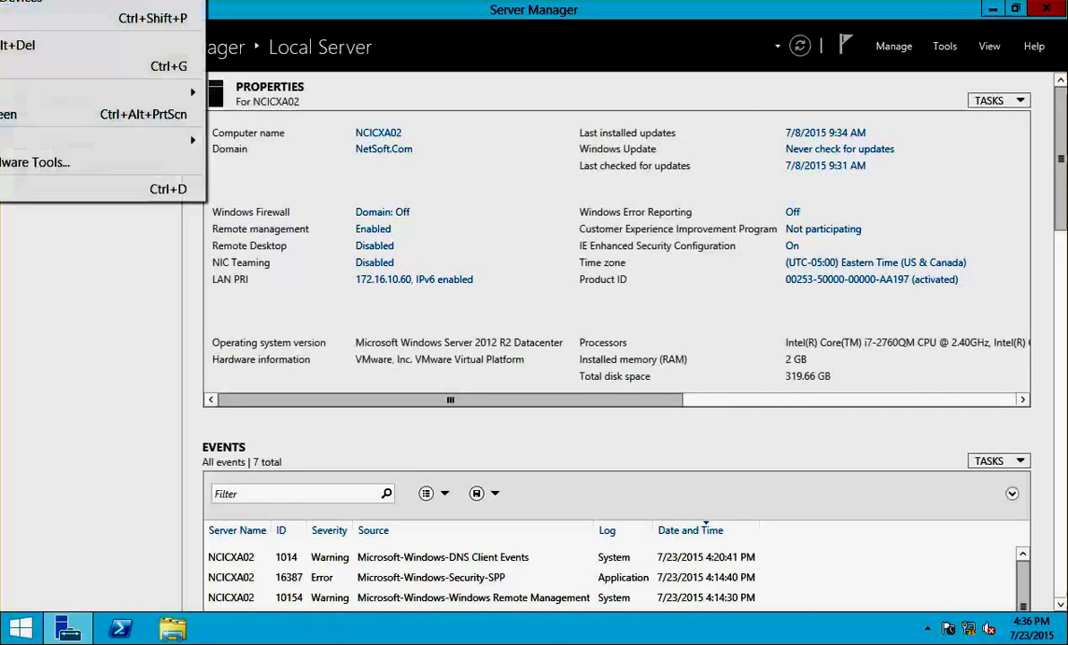
key("Return")
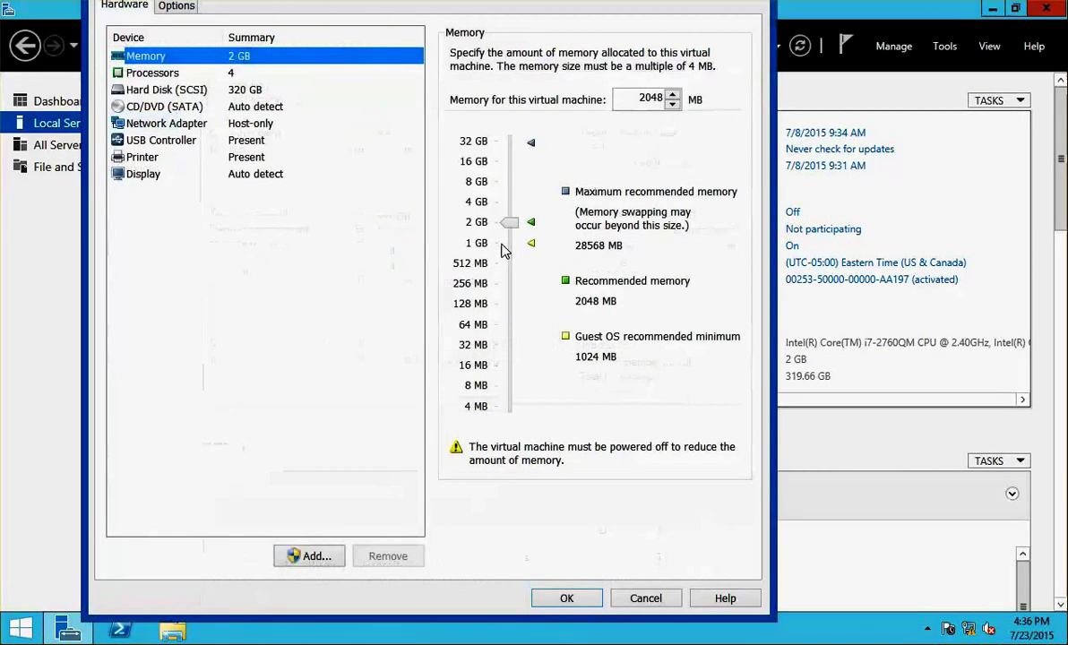
left_click(211, 109)
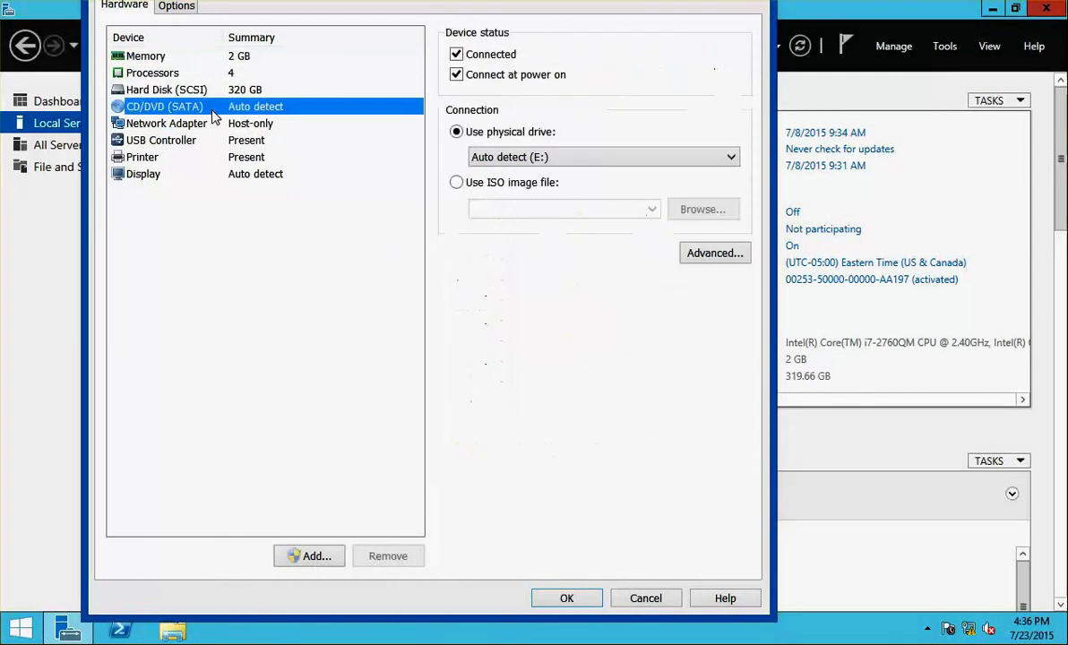
left_click(548, 183)
left_click(651, 209)
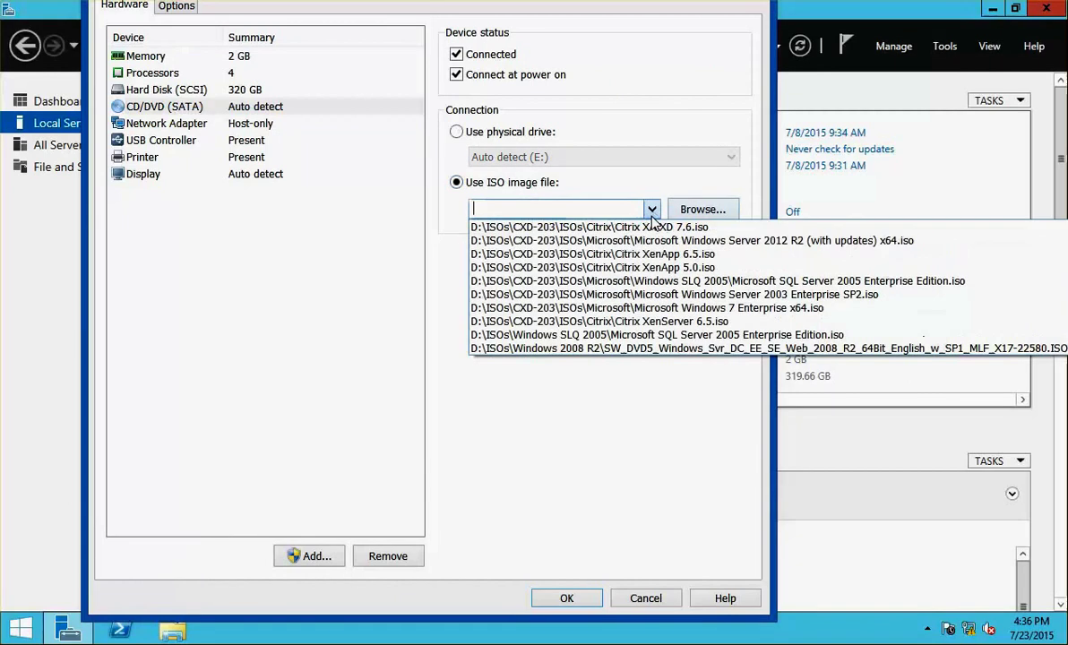
left_click(556, 227)
left_click(561, 598)
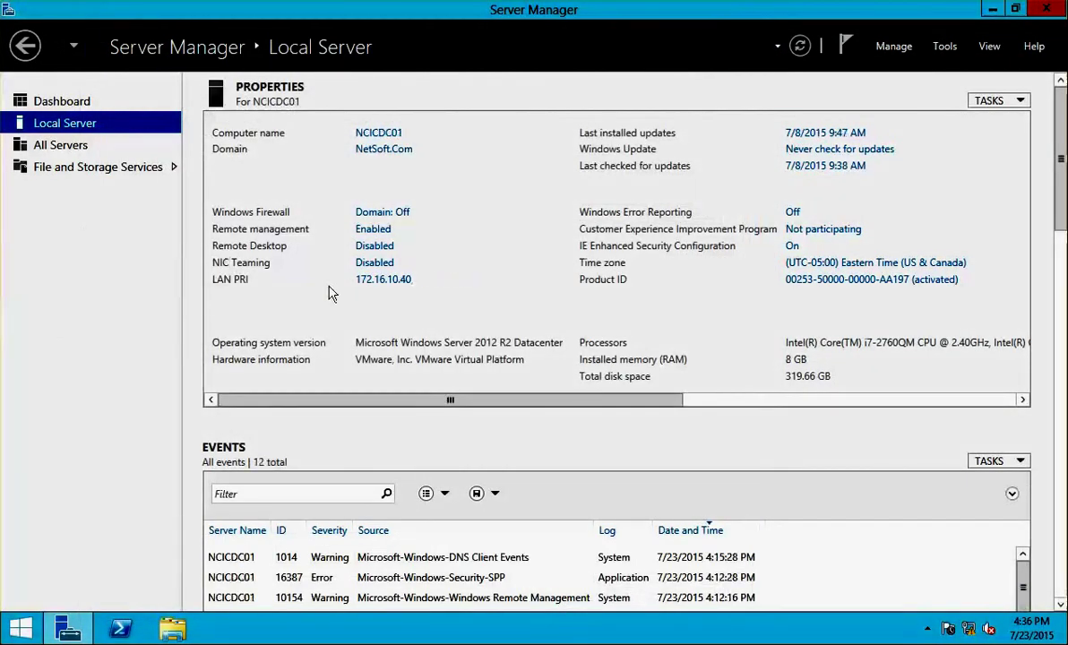
- Run the installer from DVD Drive (D:) XA and XD 7.6 in This PC
left_click(172, 629)
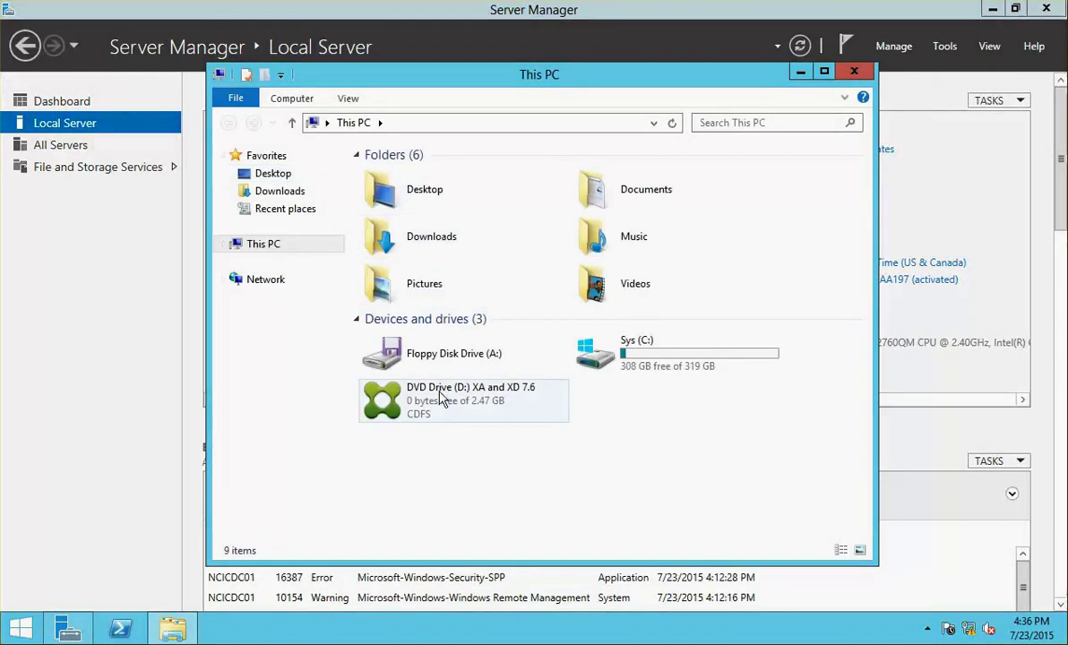
double_click(440, 394)
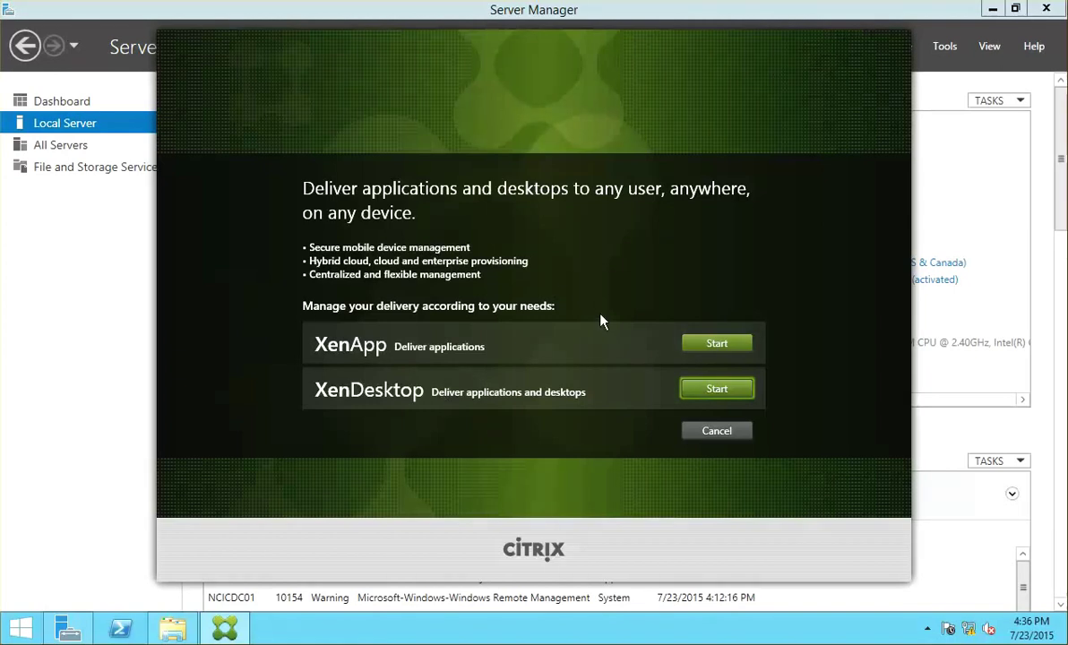
- Start the XenApp Delivery Controller installation and accept the license terms
left_click(685, 347)
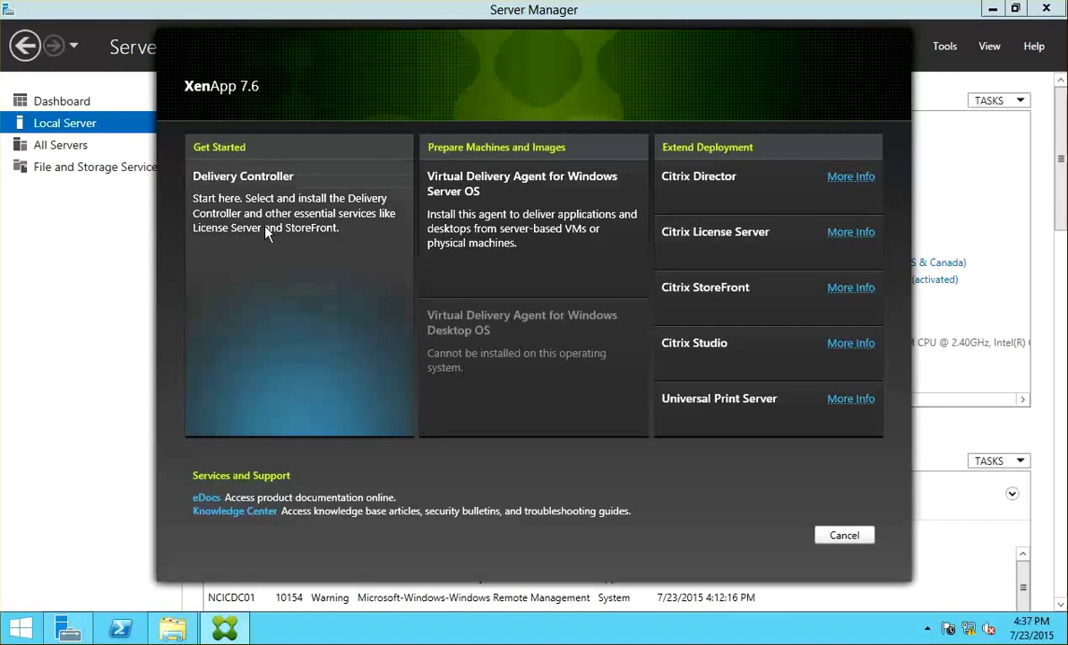
left_click(253, 205)
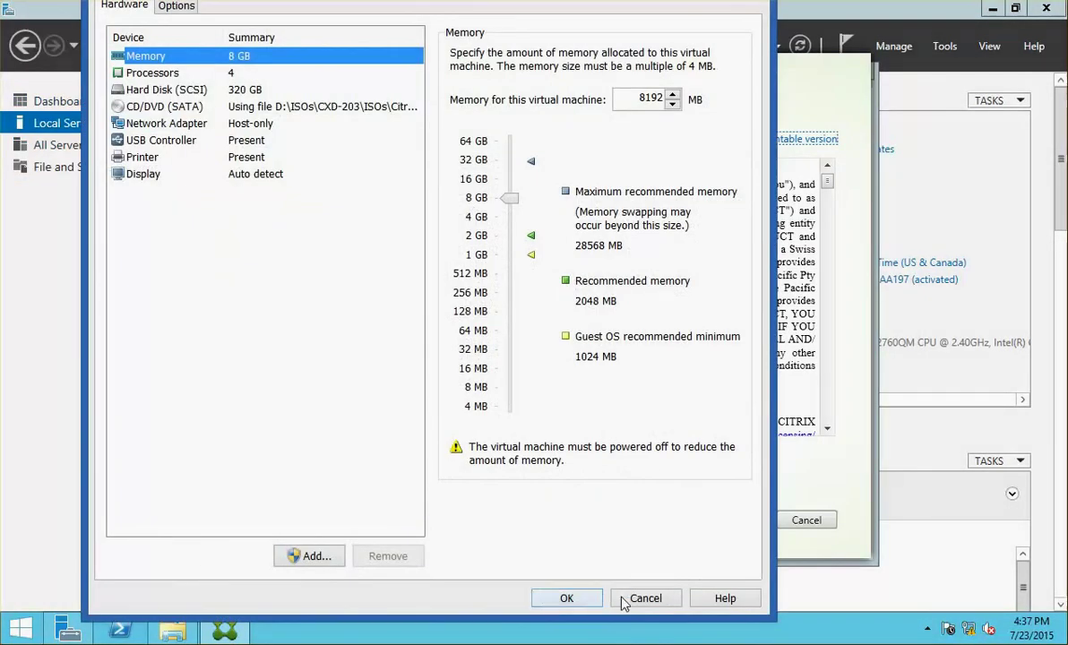
left_click(642, 597)
left_click(416, 463)
left_click_drag(827, 181, 843, 451)
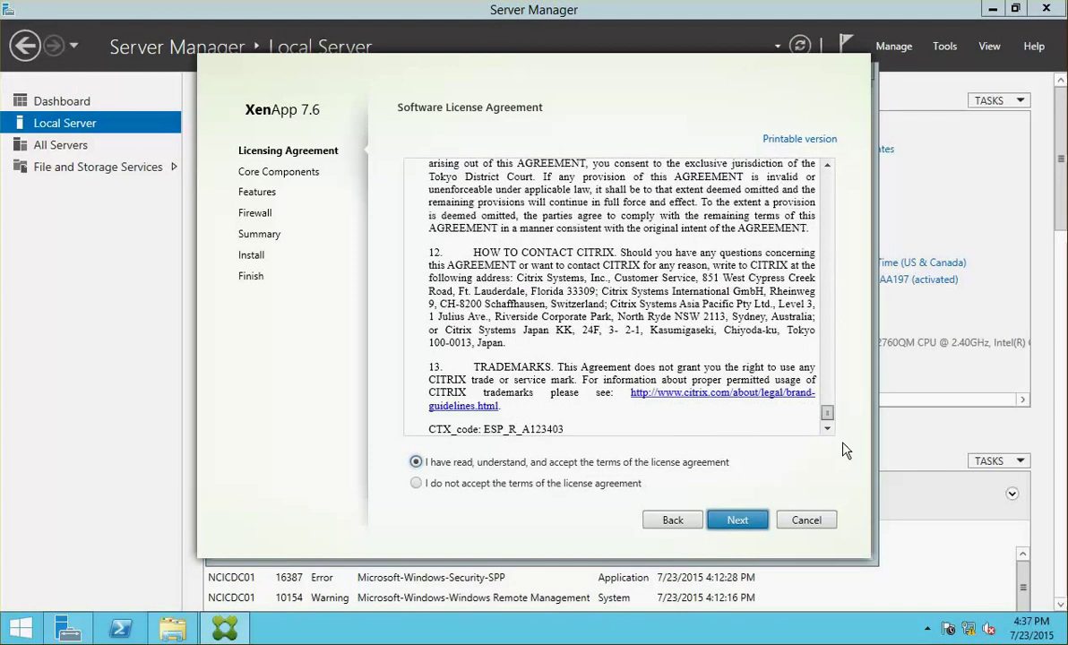
- Install Delivery Controller, Studio and Director without License Server and StoreFront, using automatic firewall rules
left_click(747, 527)
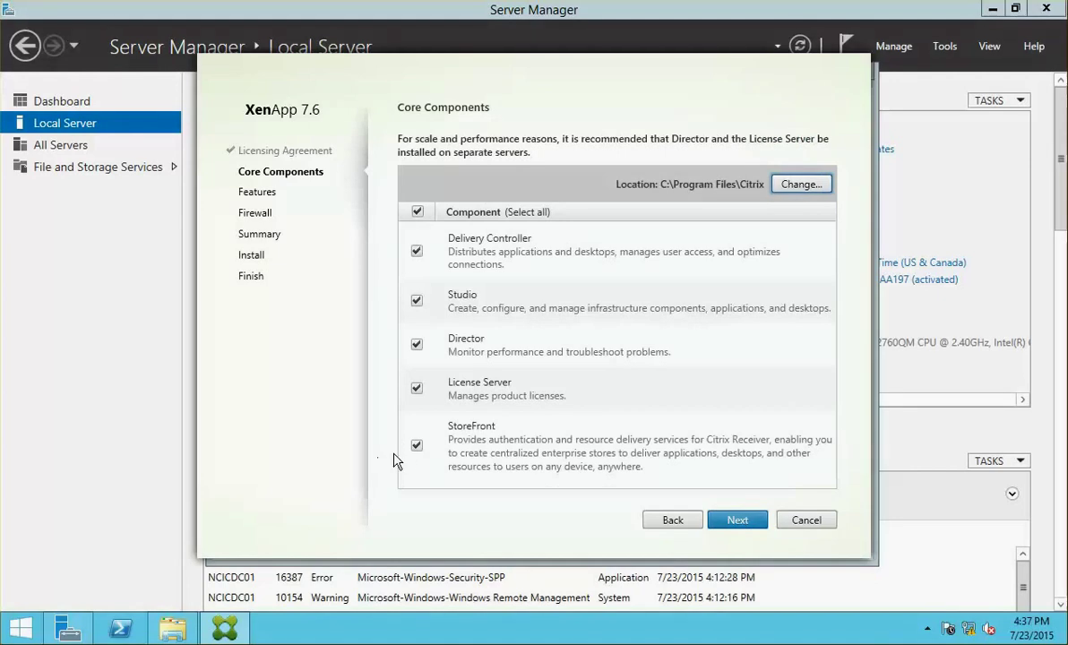
left_click(417, 388)
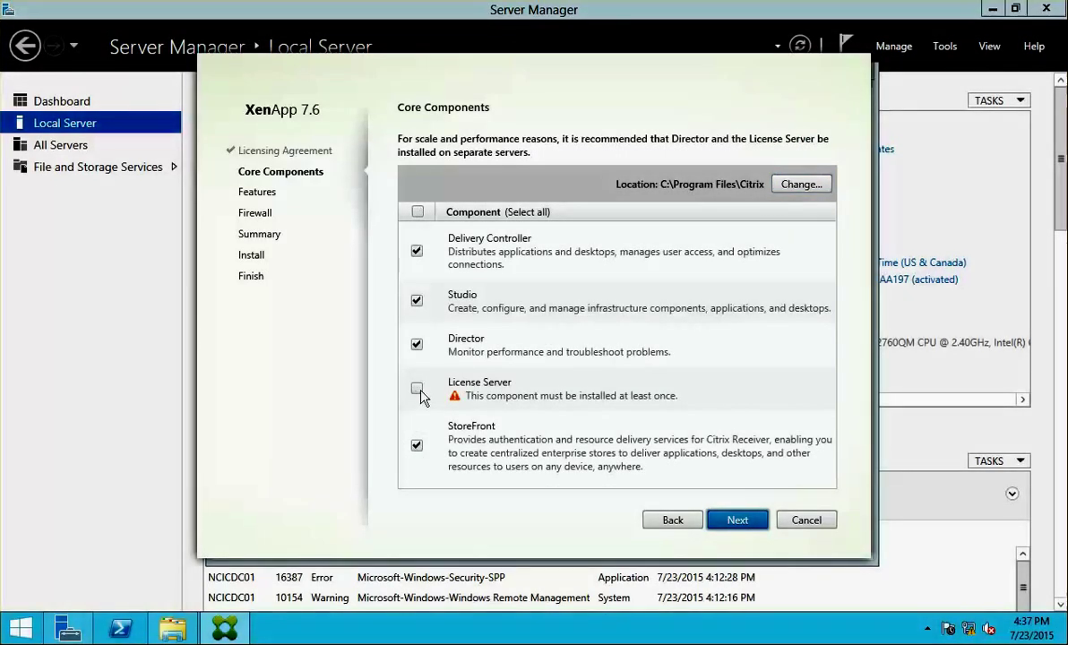
left_click(417, 446)
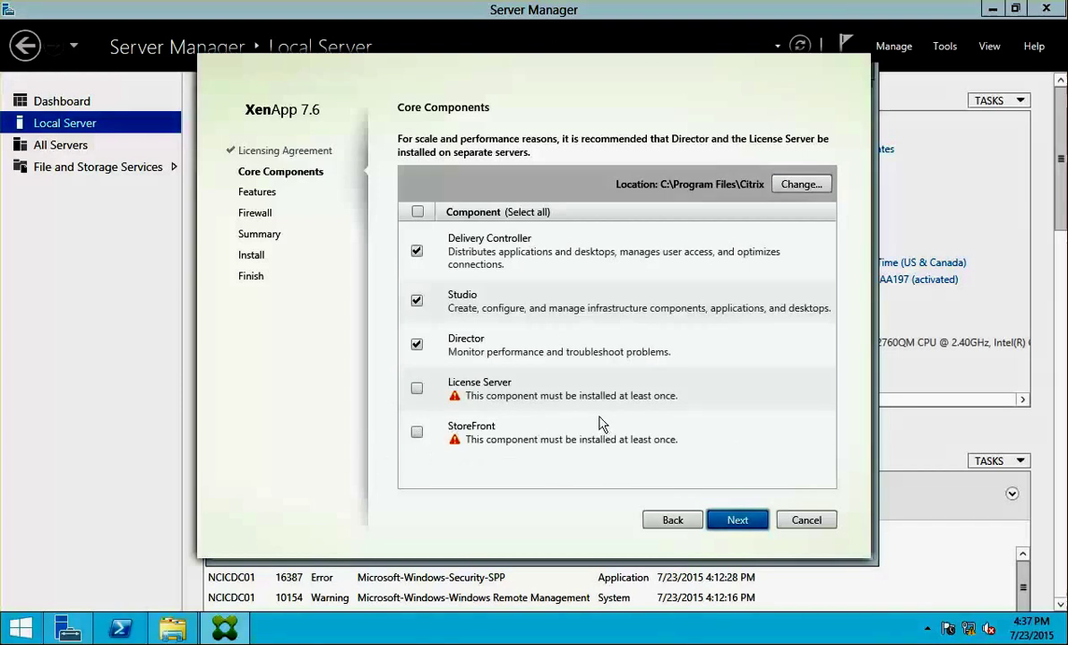
left_click(738, 521)
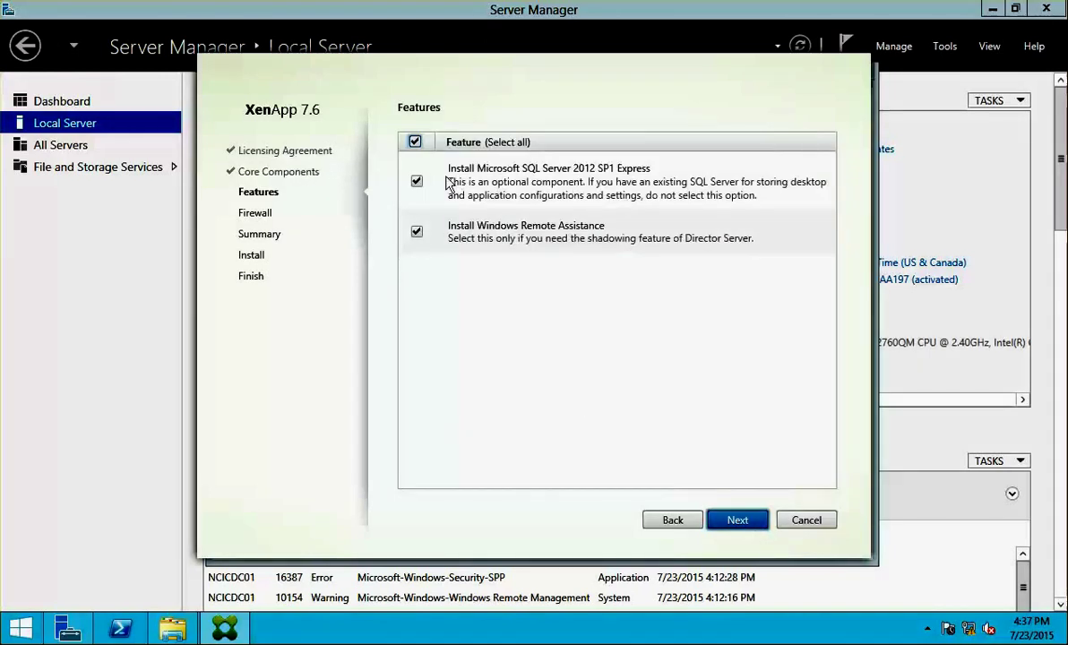
left_click(736, 521)
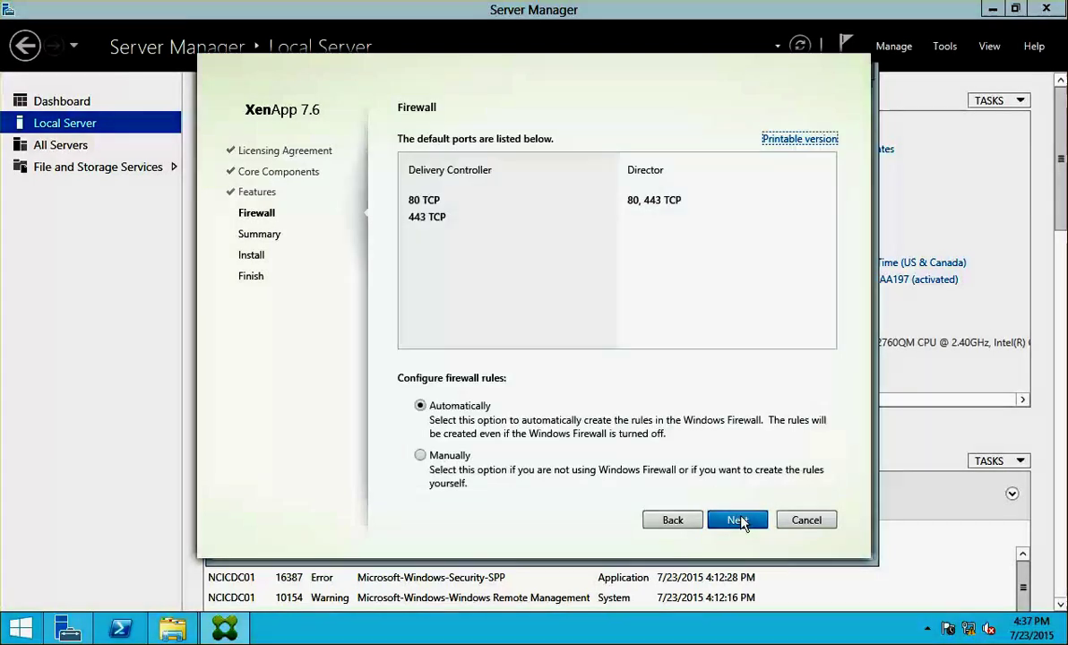
left_click(738, 522)
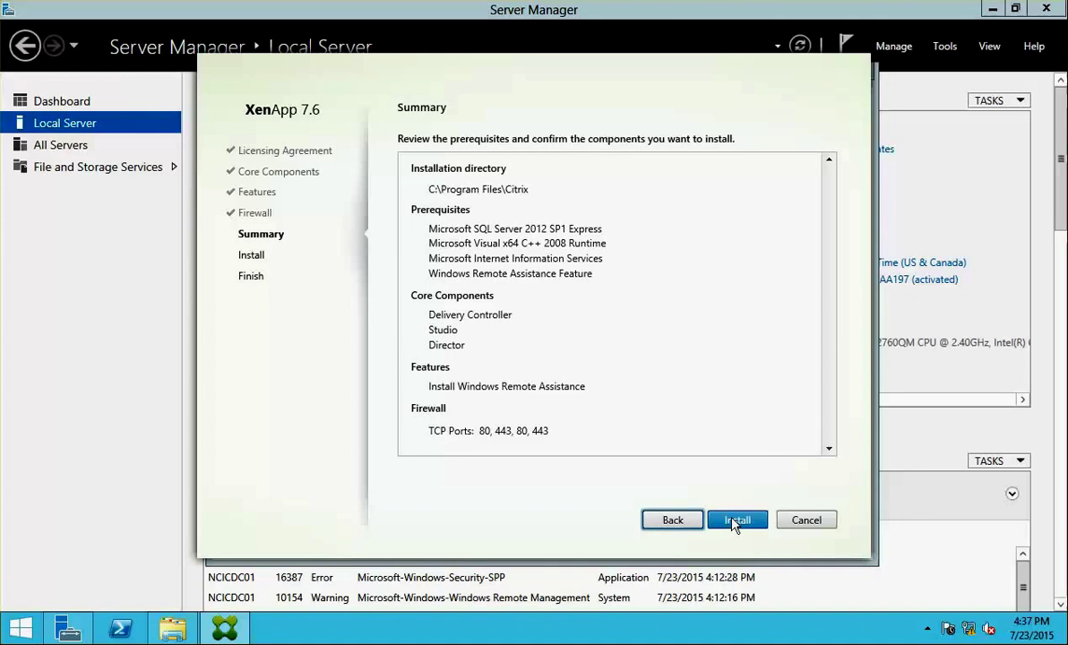
left_click(737, 521)
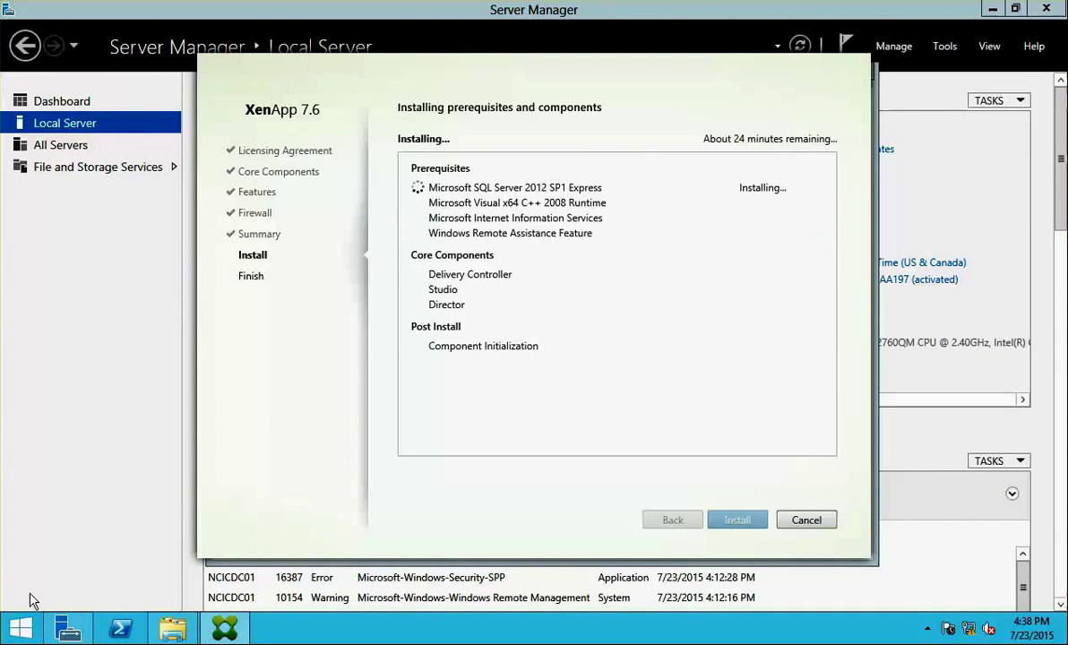
- Uncheck publisher's and server certificate revocation checks in Internet Options' Advanced settings
right_click(24, 628)
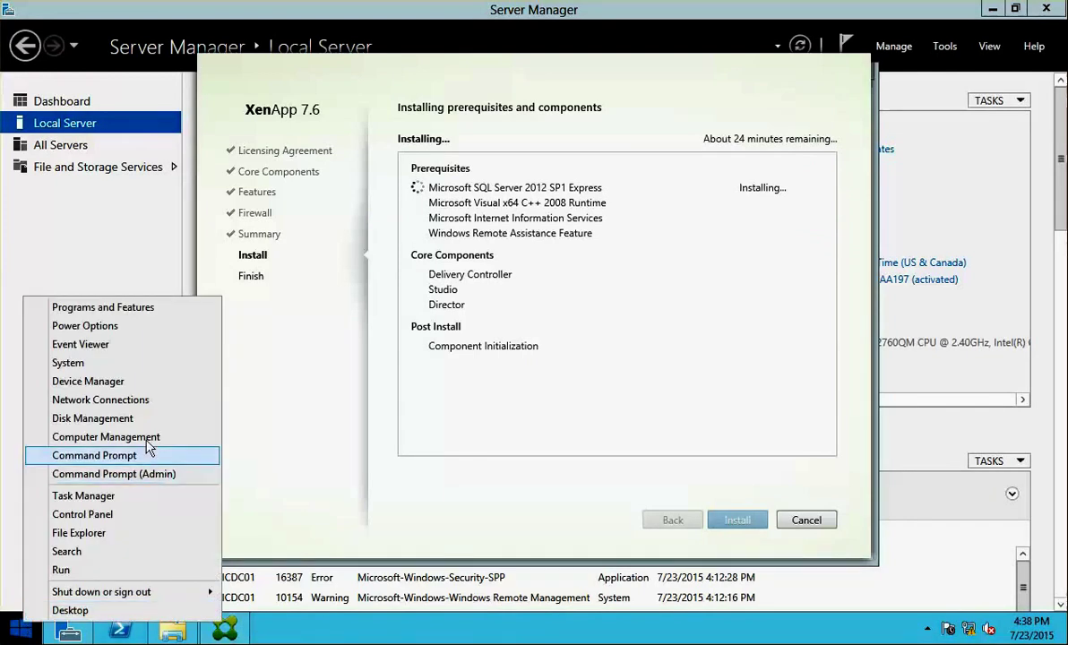
left_click(112, 513)
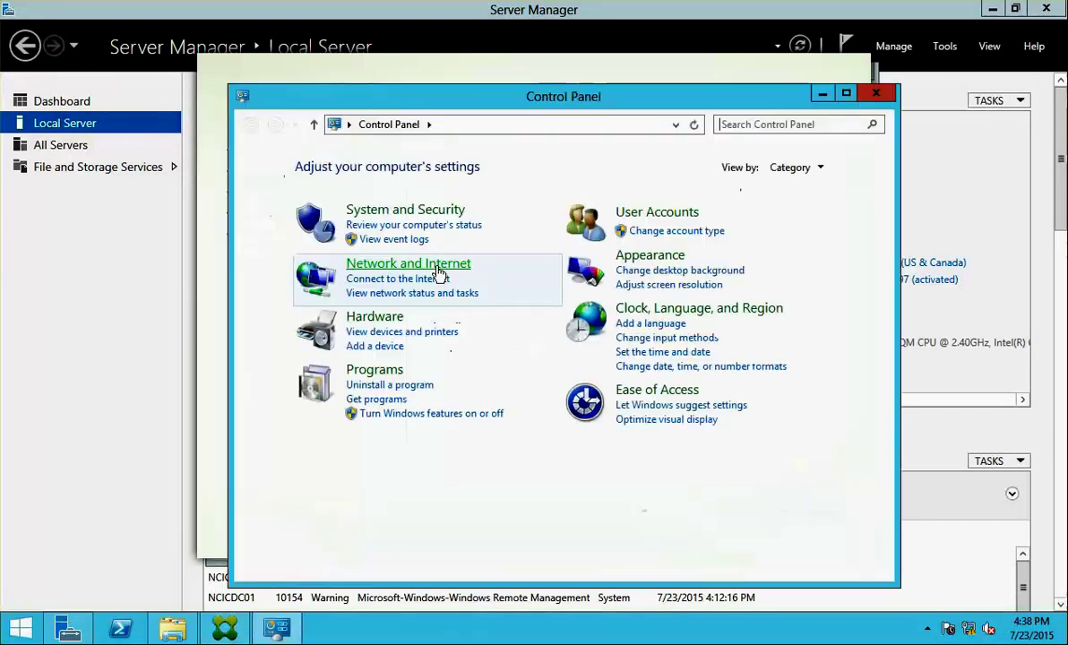
left_click(816, 124)
type("internet")
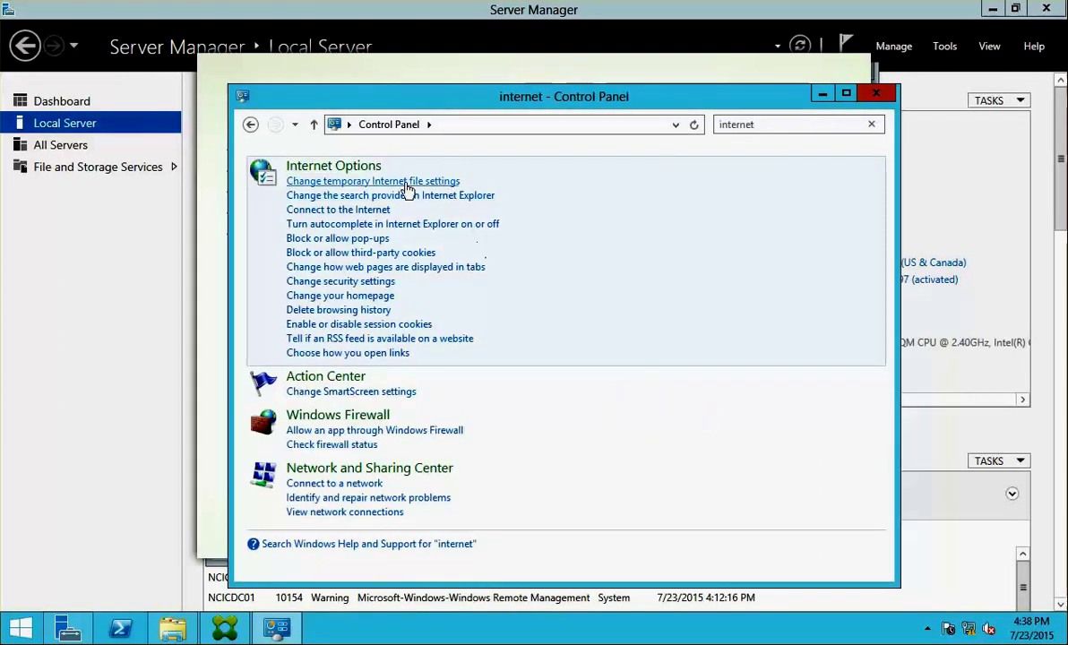
left_click(381, 169)
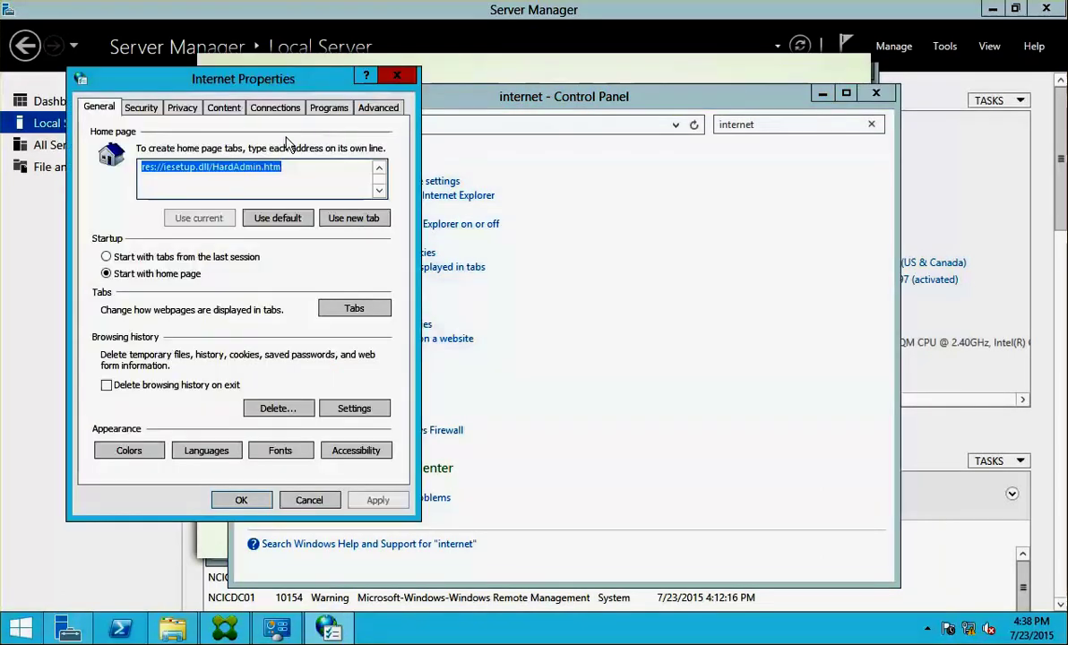
left_click(366, 109)
left_click_drag(380, 171, 388, 282)
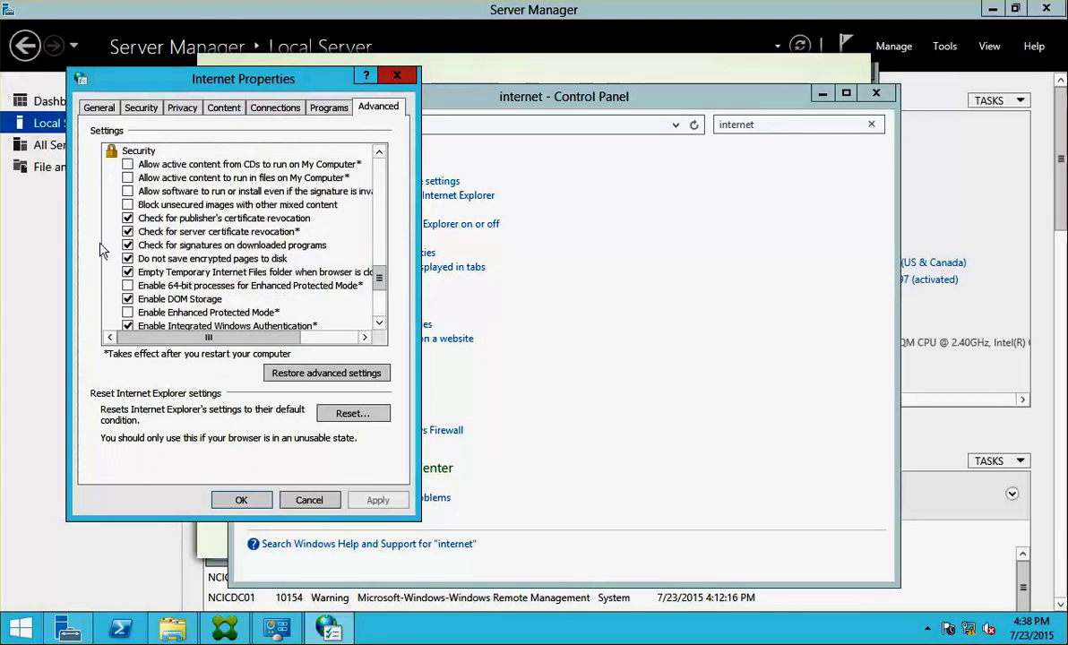
left_click(127, 218)
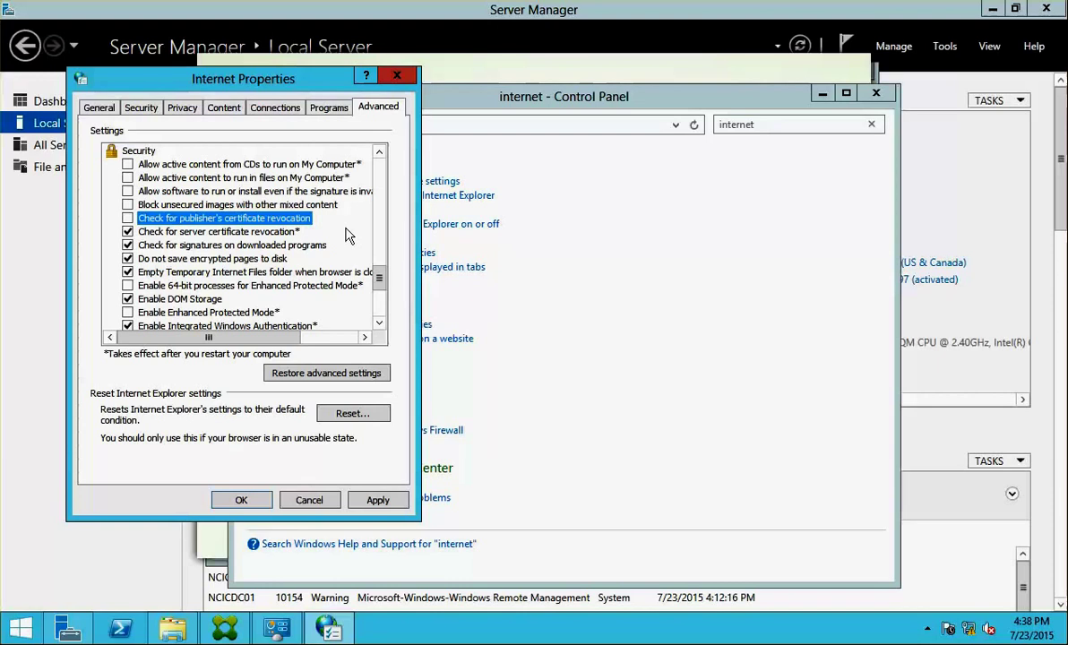
left_click(128, 233)
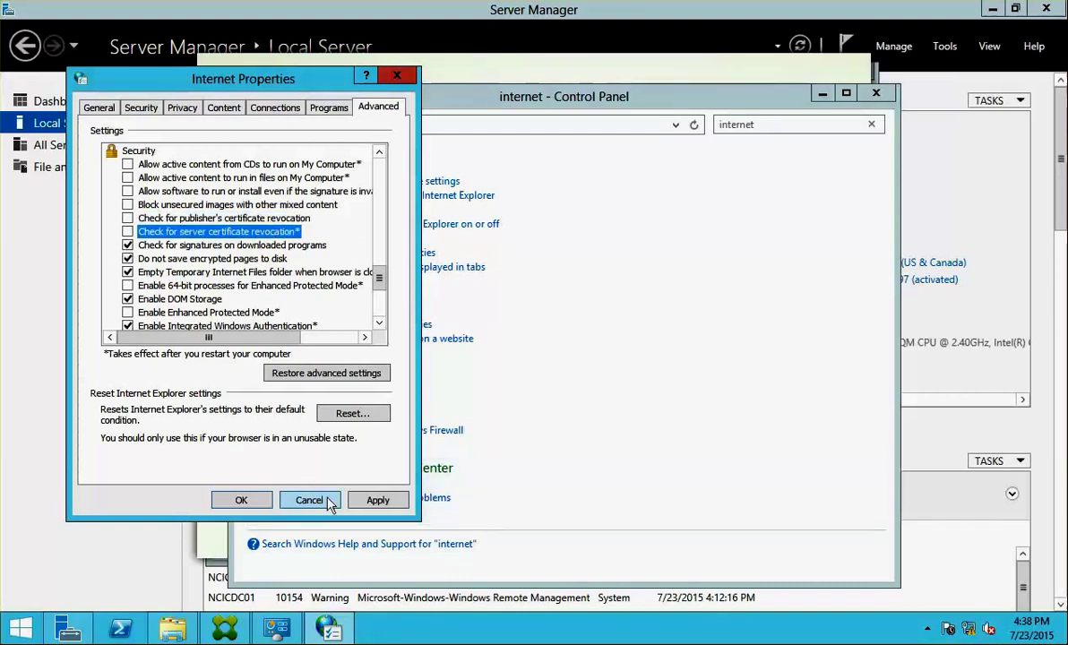
left_click(377, 500)
left_click(241, 500)
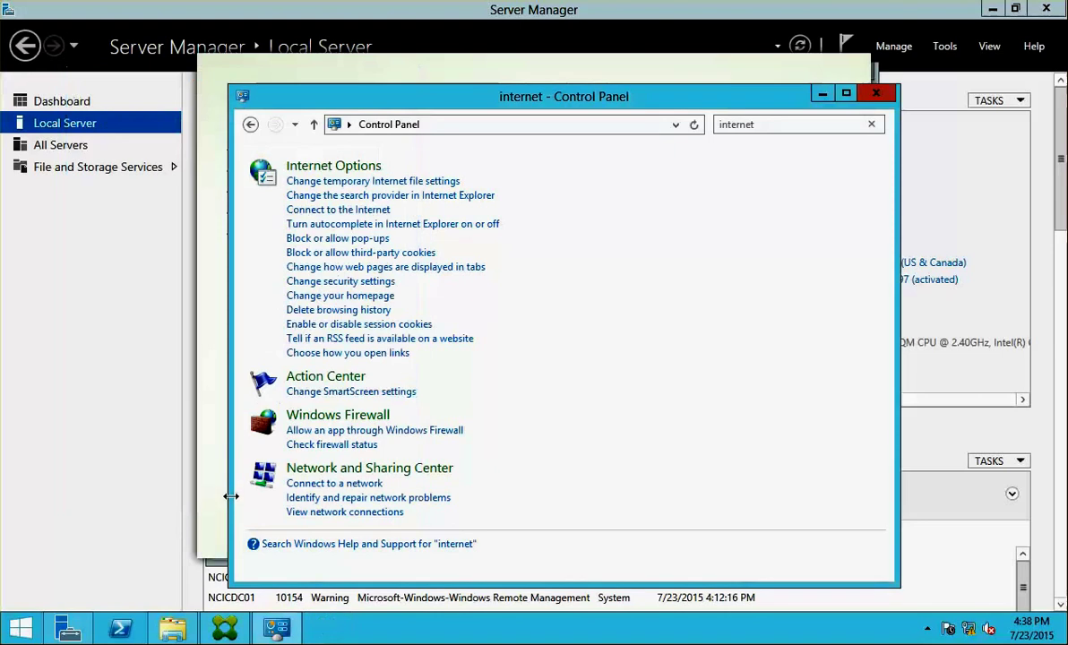
- Close Control Panel, then on NCICXA01 open Control Panel and search for 'internet'
left_click(876, 89)
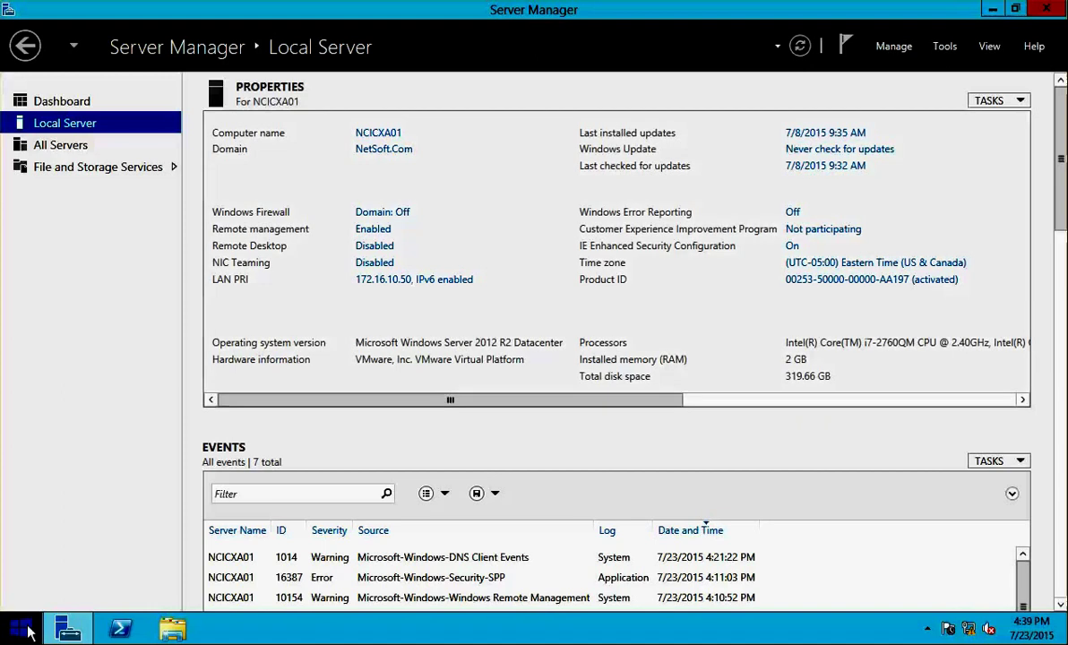
right_click(27, 631)
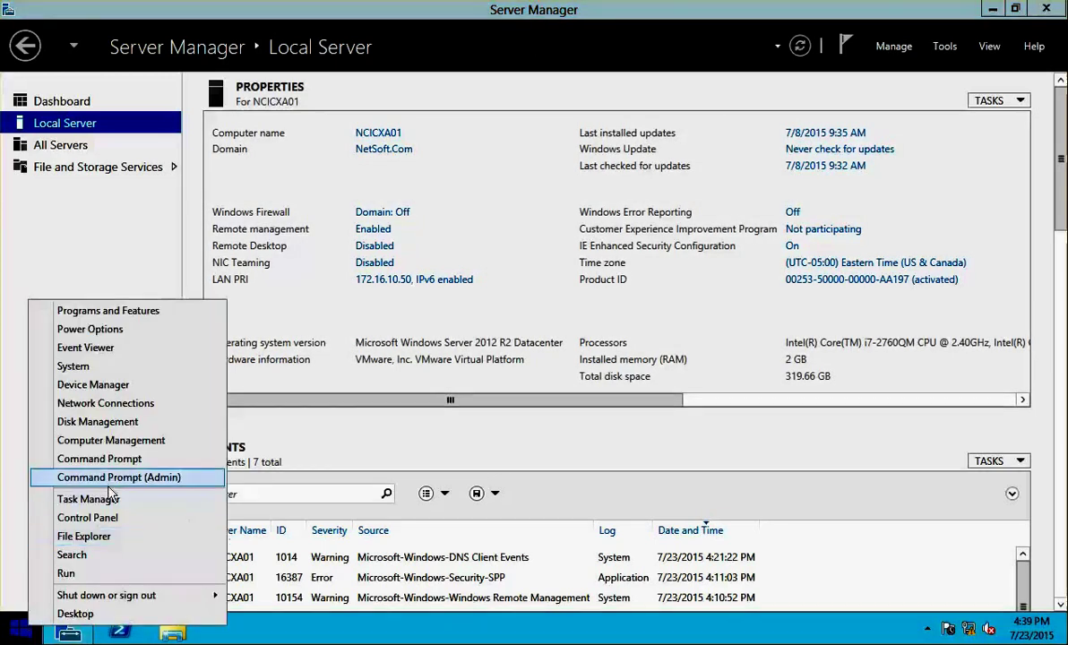
left_click(115, 521)
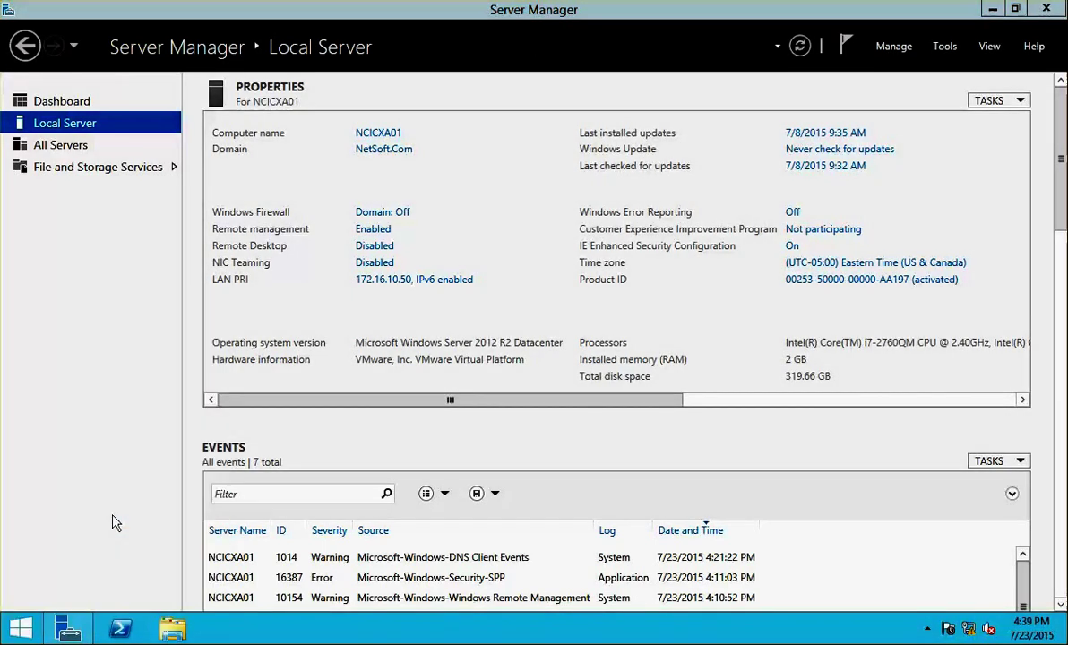
left_click(754, 102)
type("interen")
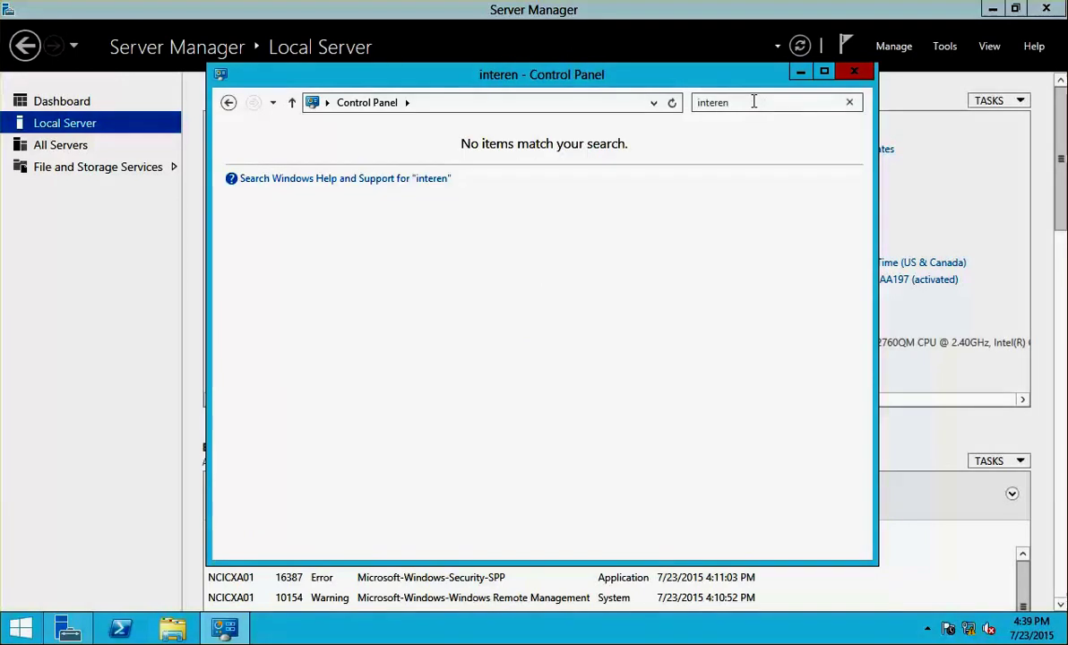
key("BackSpace")
key("BackSpace")
type("net")
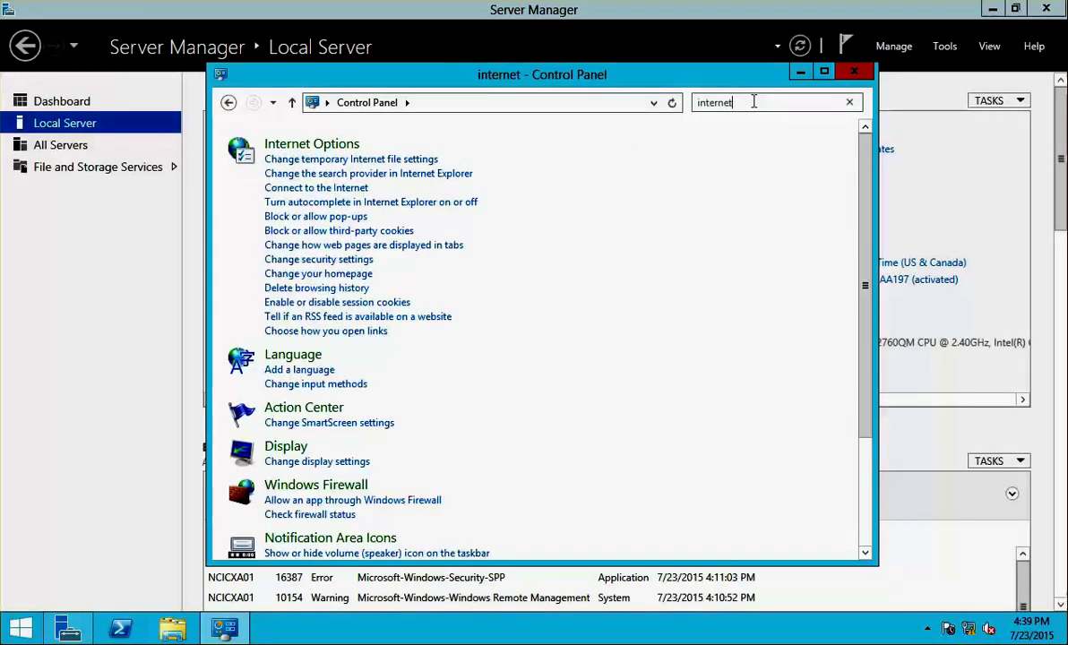
- Turn off publisher's and server certificate revocation checks in Internet Options, then close Control Panel
left_click(305, 143)
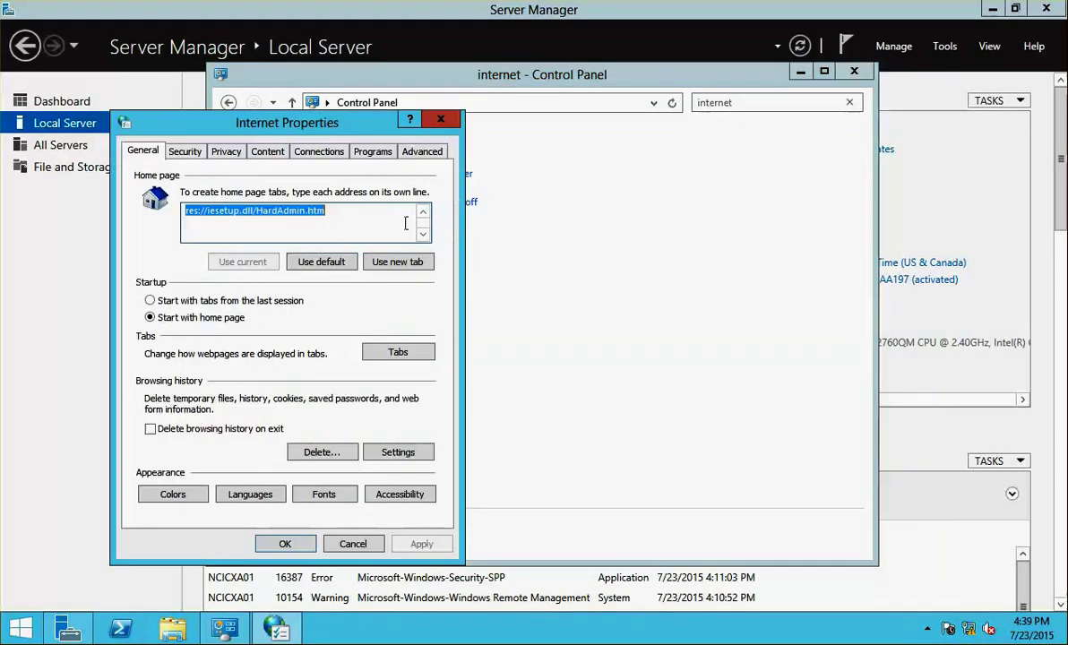
left_click(421, 152)
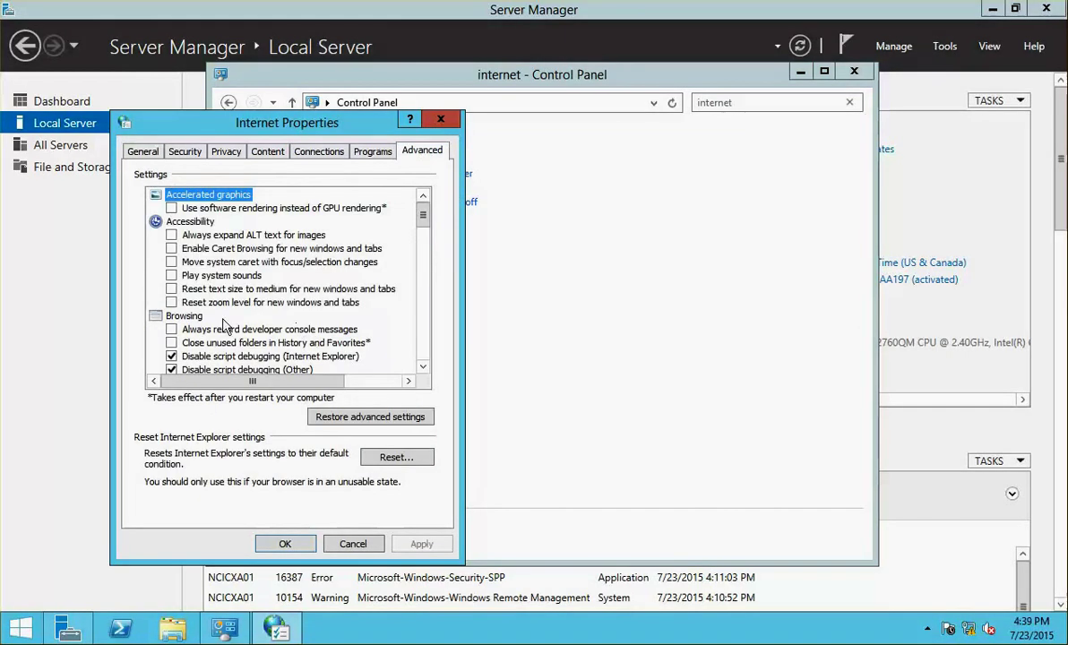
left_click(422, 318)
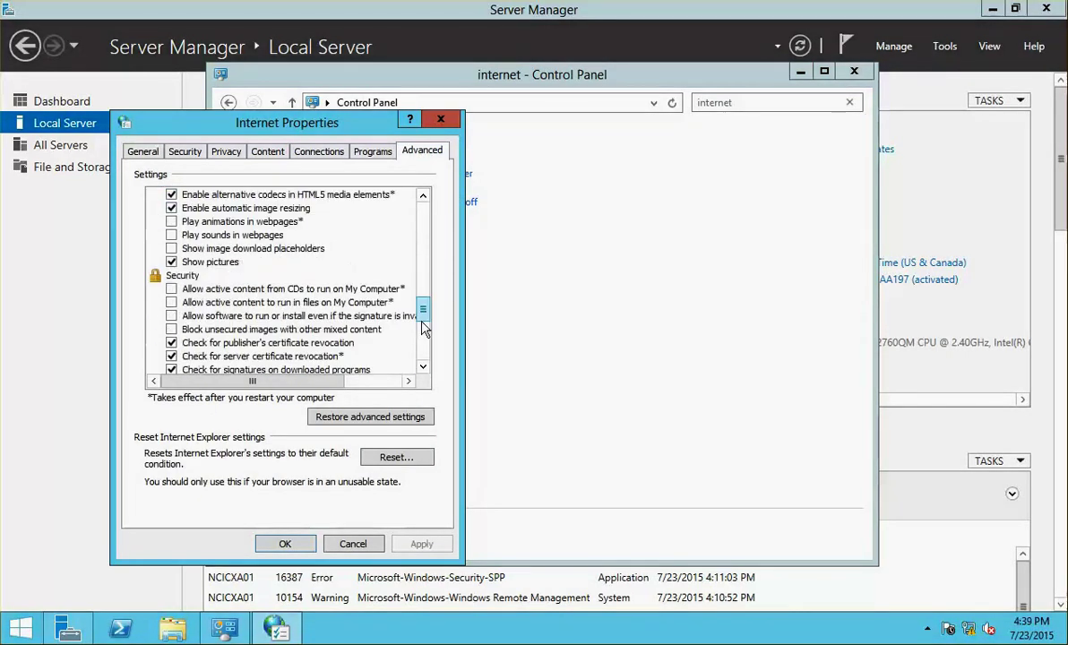
left_click(172, 343)
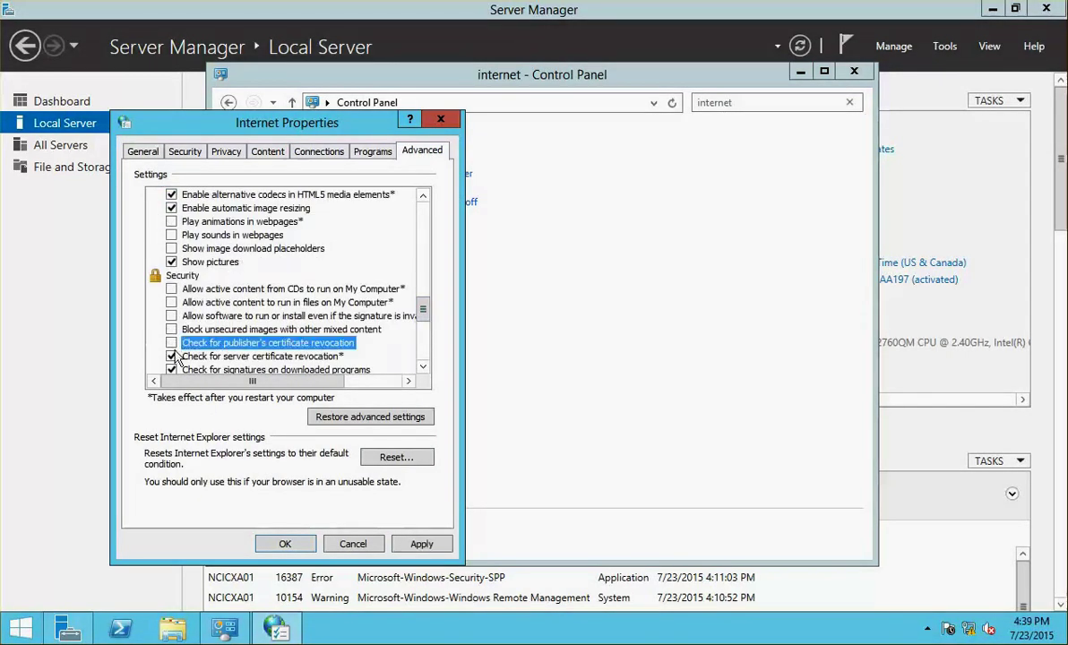
left_click(172, 357)
left_click(423, 543)
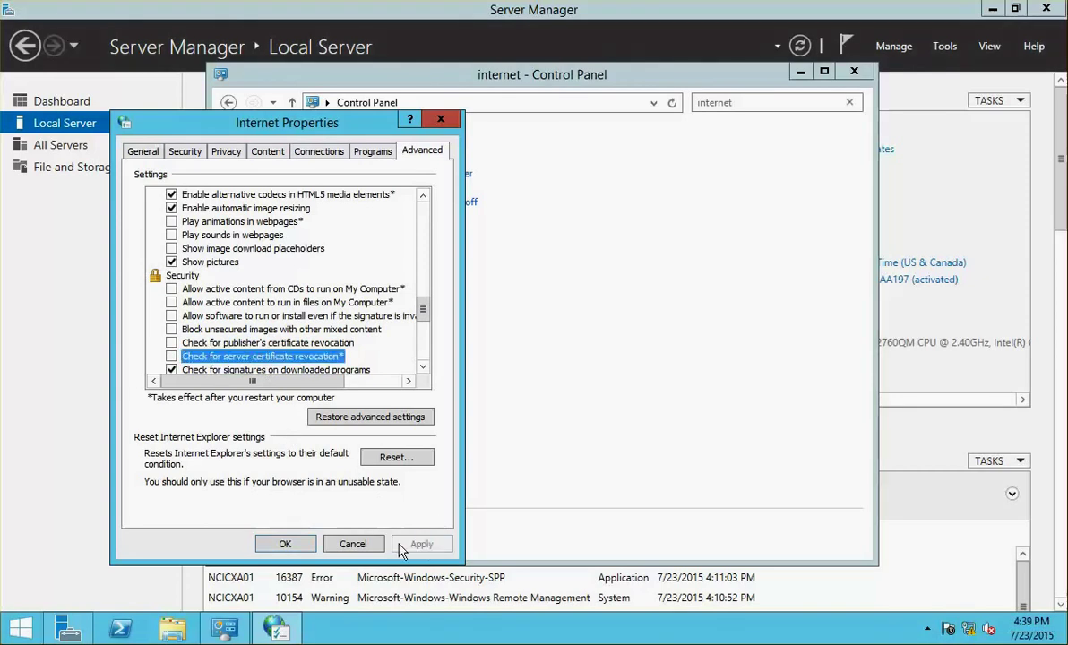
left_click(280, 544)
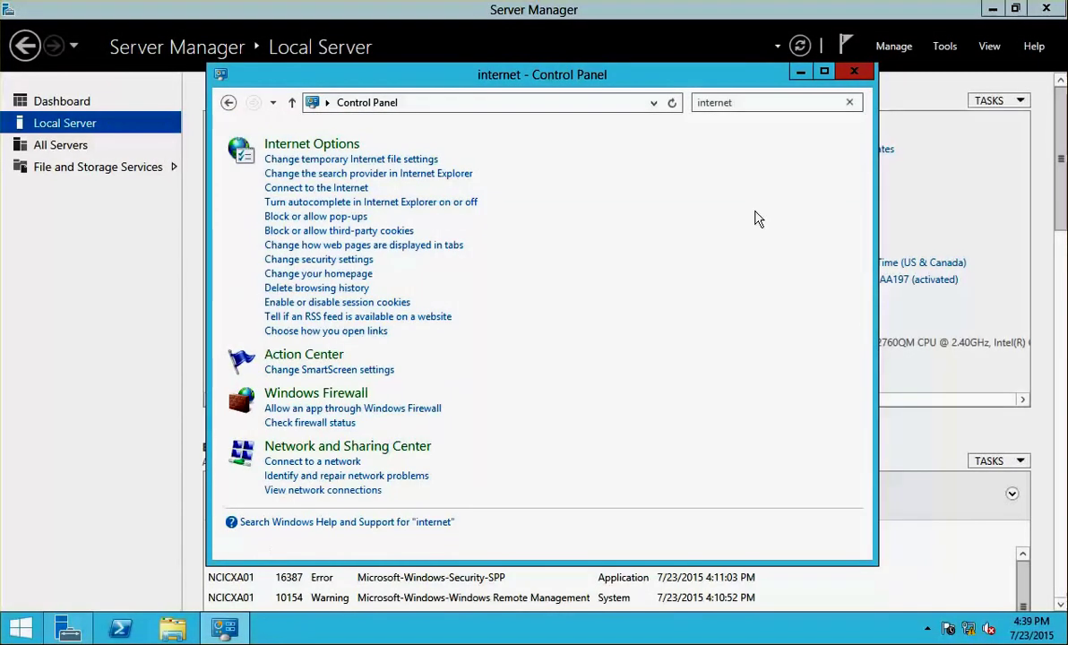
left_click(854, 72)
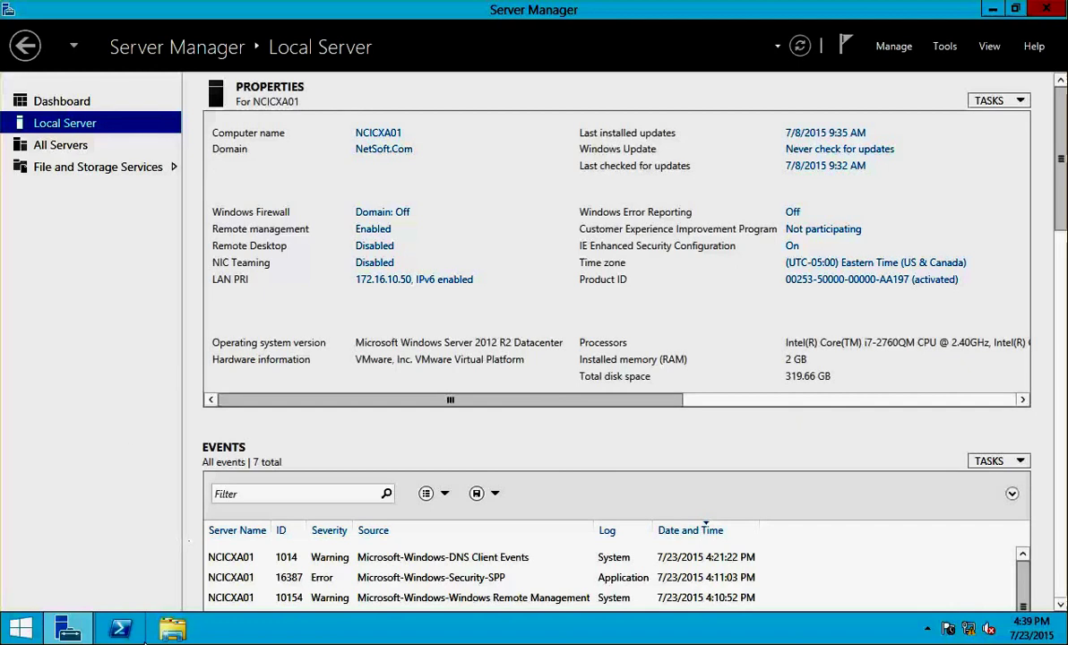
- Launch the XA and XD 7.6 disc and start the Virtual Delivery Agent for Windows Server OS installer
left_click(173, 629)
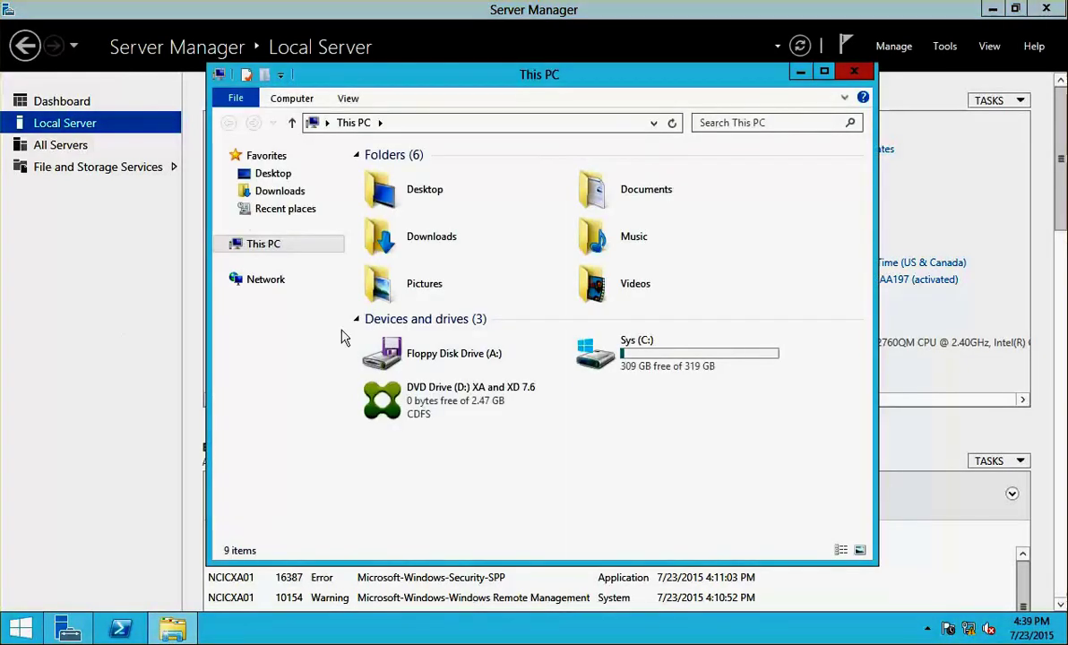
double_click(463, 395)
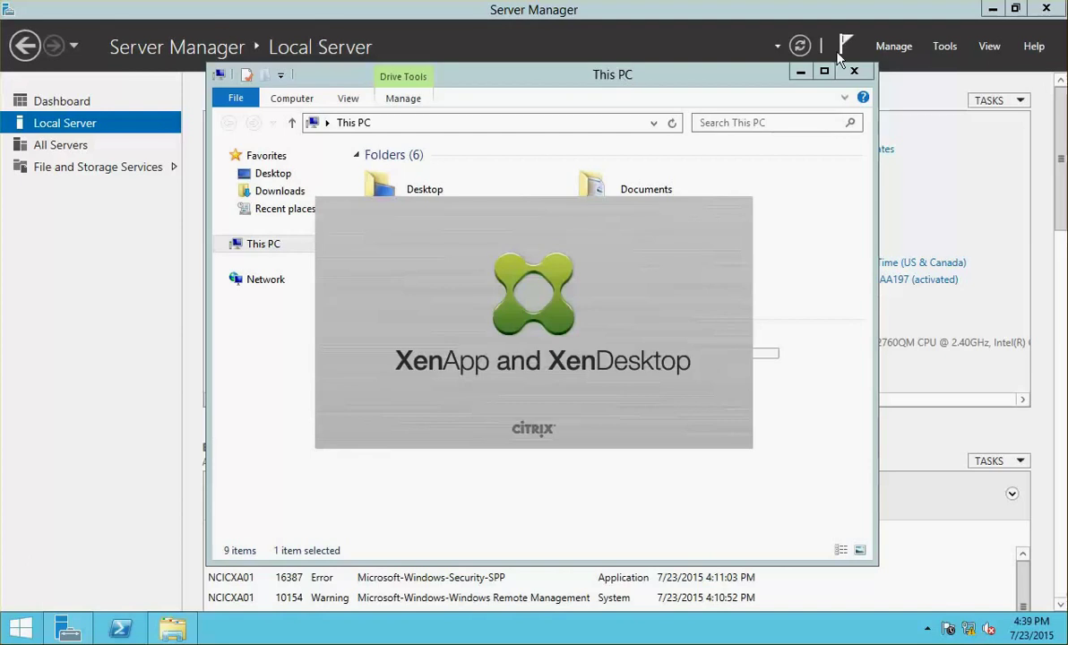
left_click(856, 74)
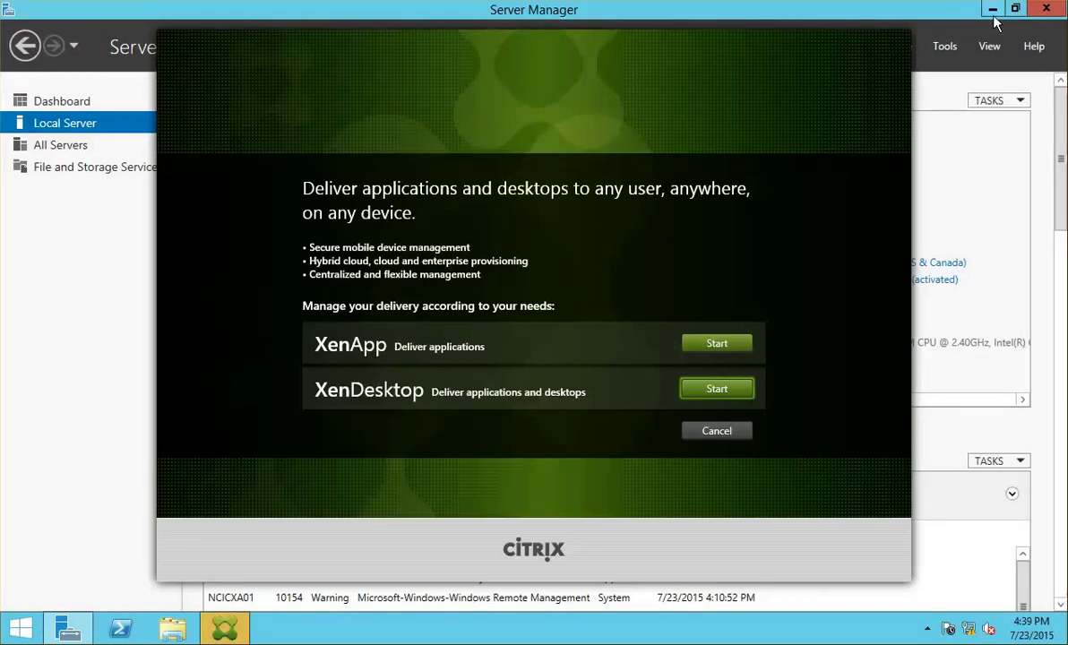
left_click(993, 10)
left_click(729, 348)
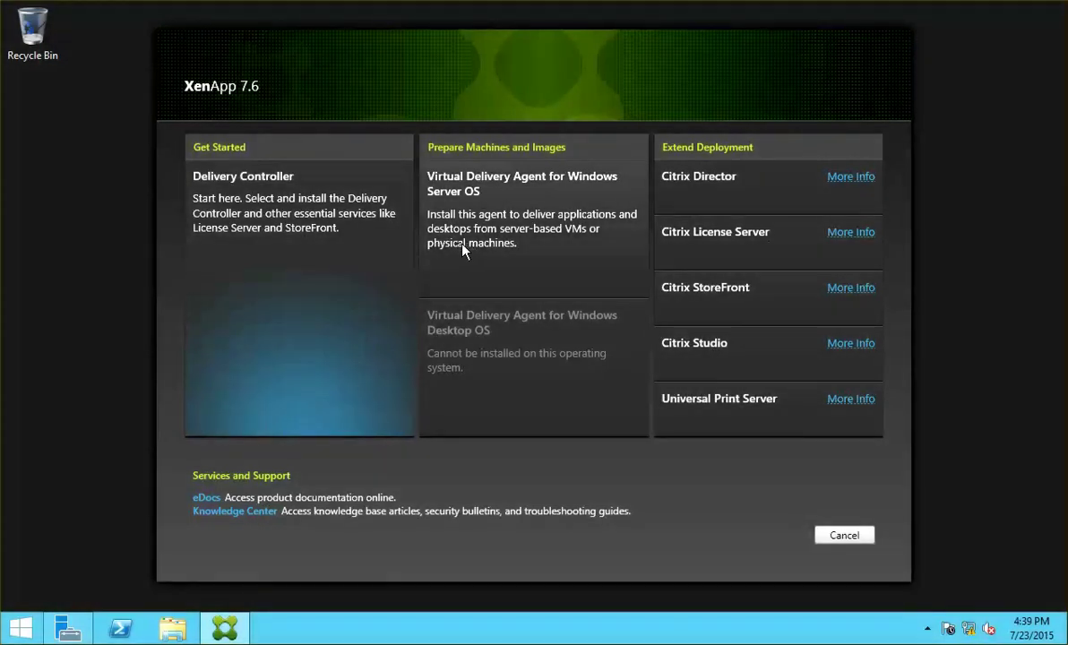
left_click(491, 184)
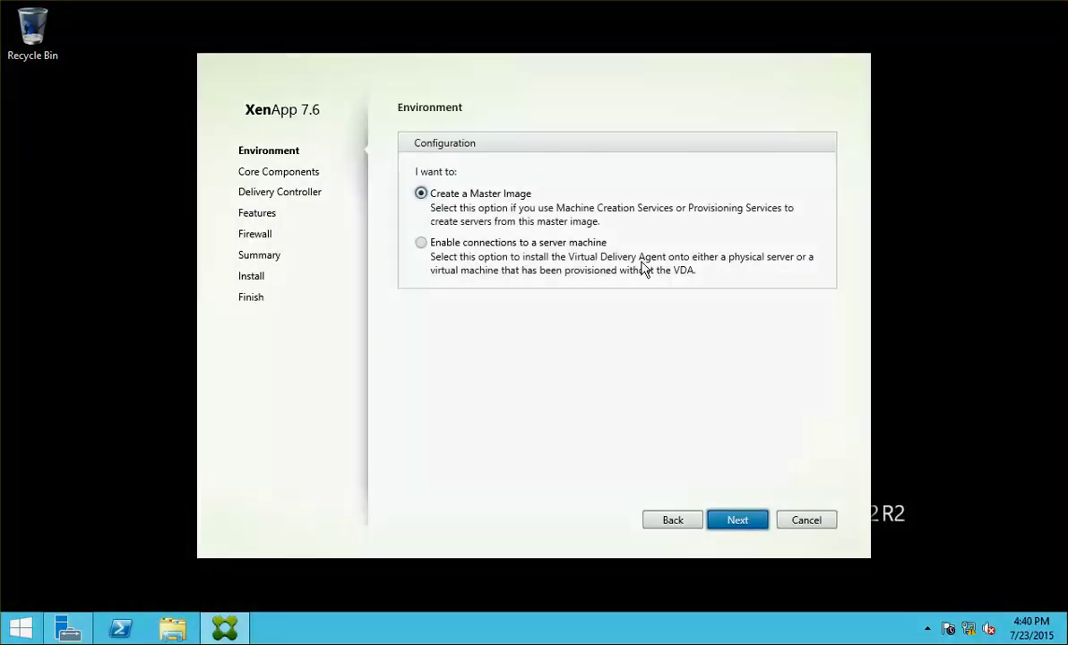
- Install the Server OS VDA for an existing server, specifying Delivery Controllers later, with default features and firewall
left_click(423, 244)
left_click(733, 527)
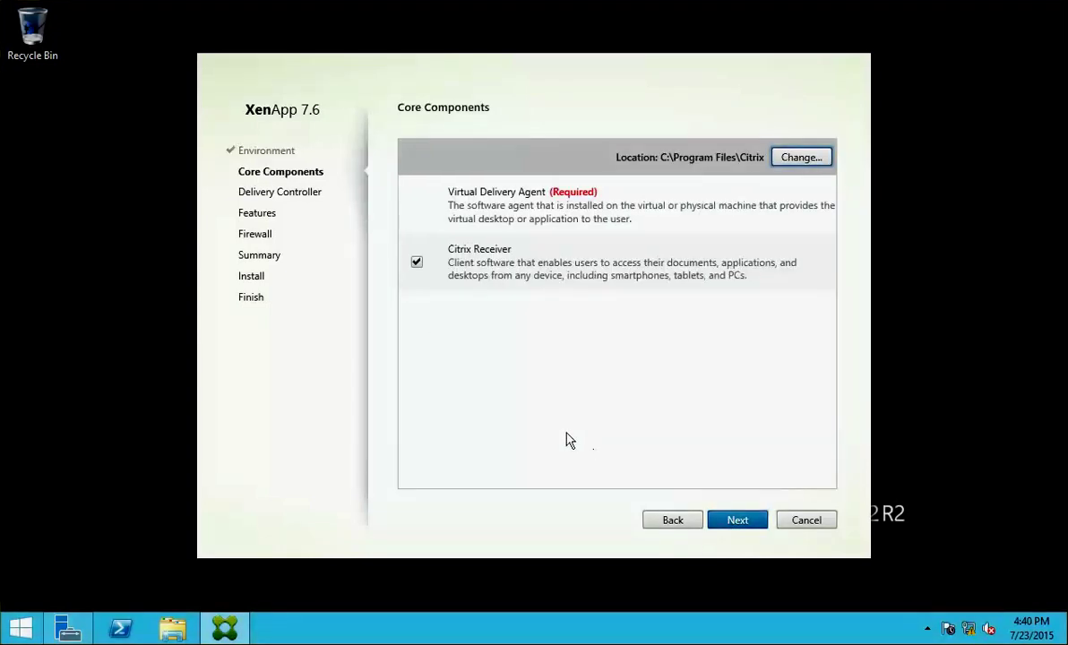
left_click(738, 523)
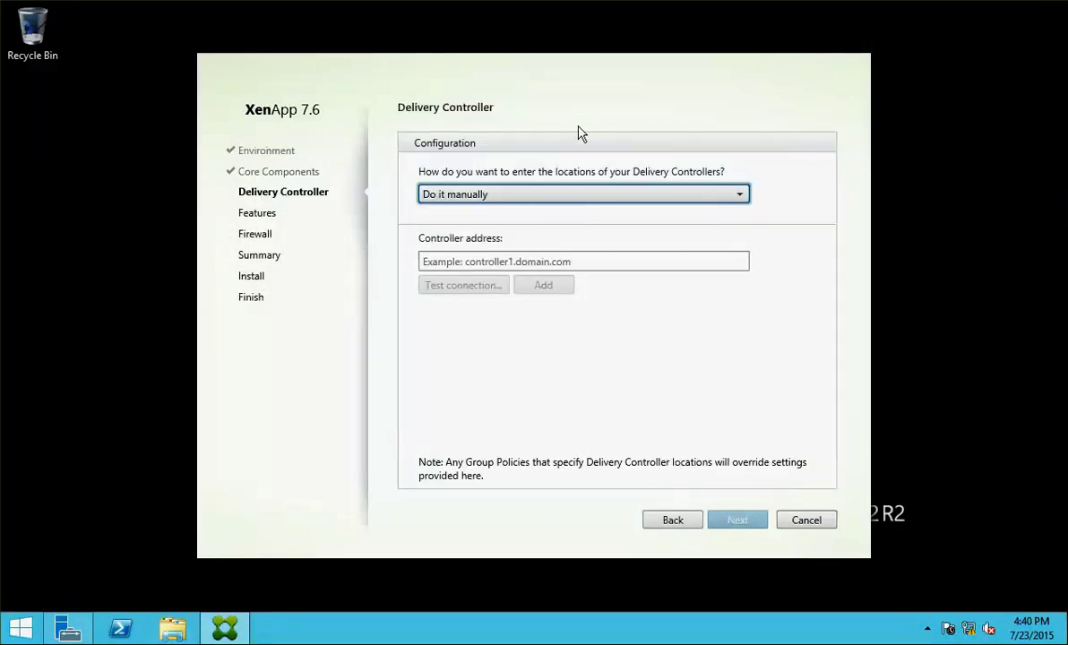
left_click(513, 194)
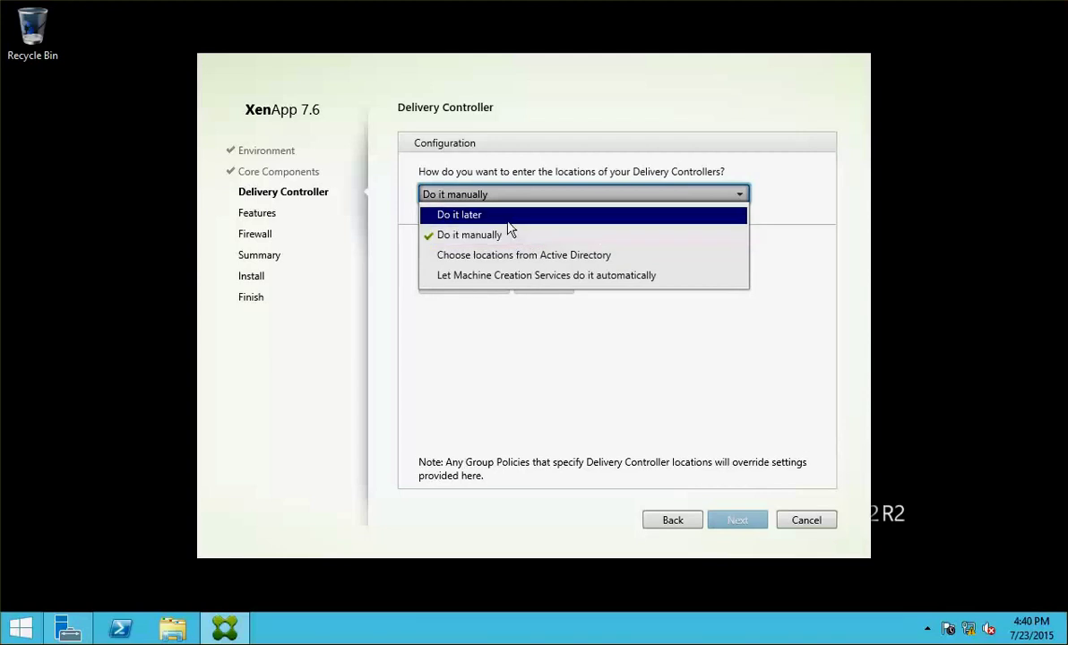
left_click(502, 215)
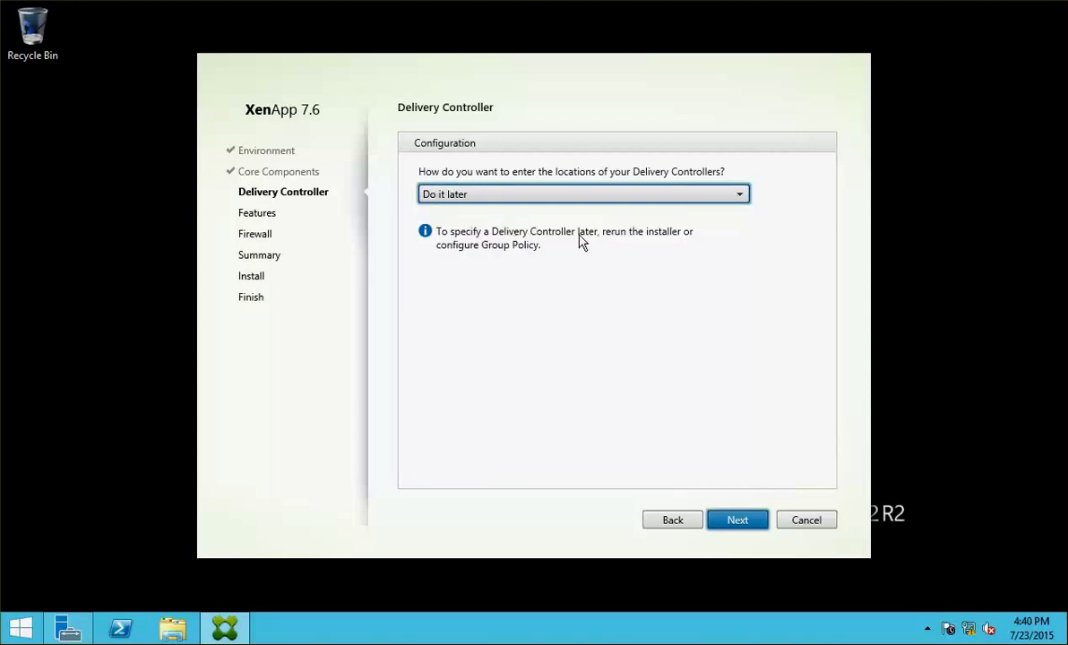
left_click(742, 521)
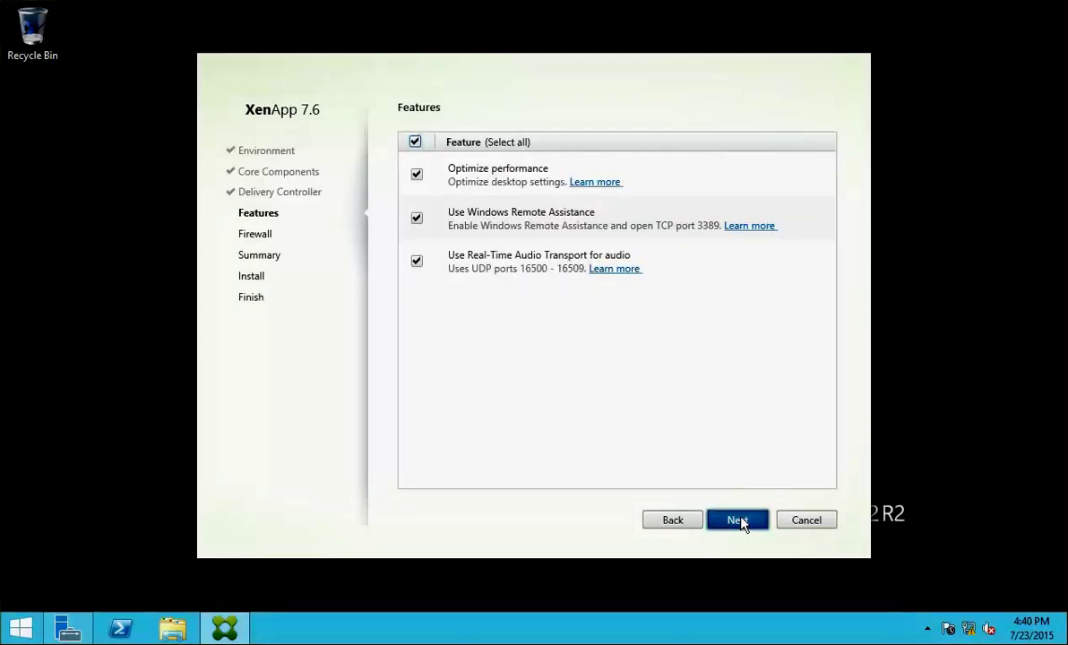
left_click(736, 520)
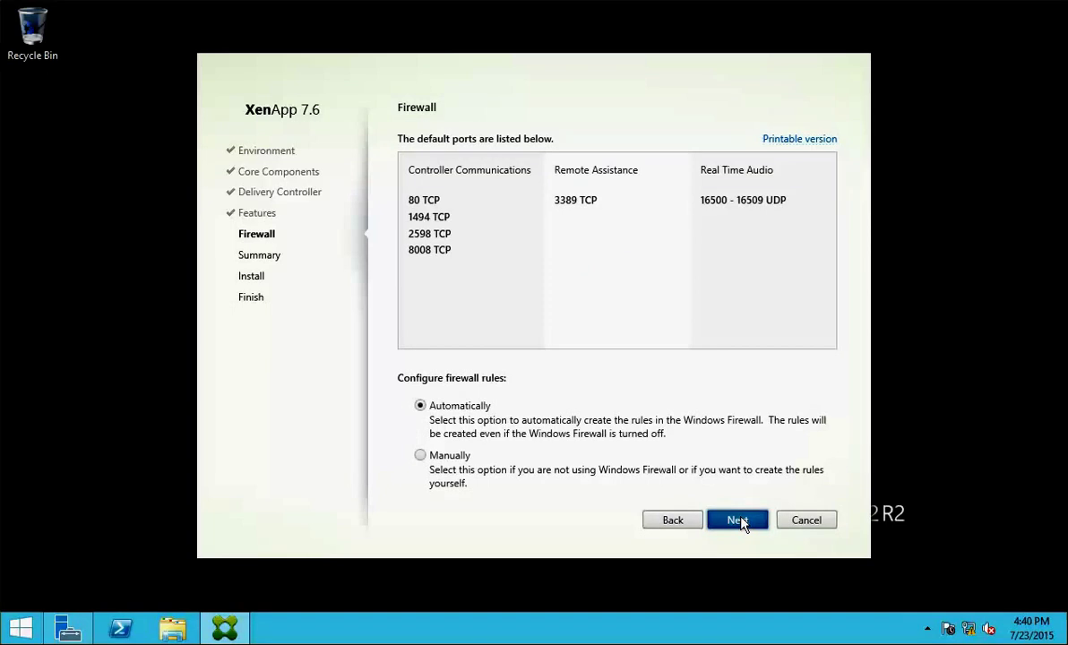
left_click(738, 521)
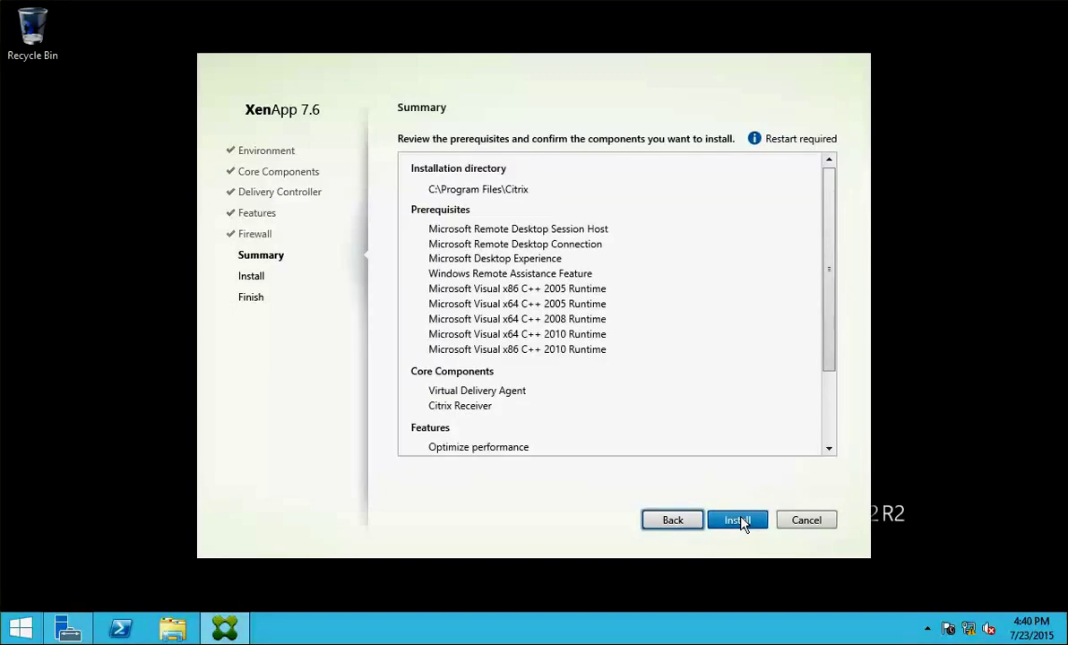
left_click(739, 521)
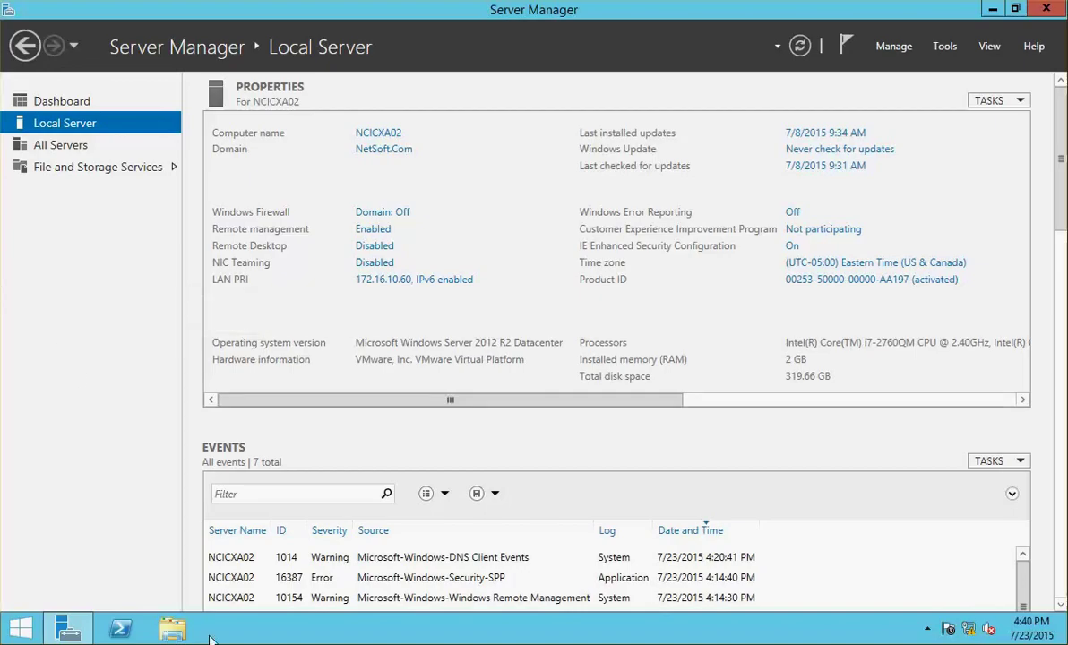
- On NCICXA02, launch the XA and XD 7.6 disc and start the Server OS Virtual Delivery Agent setup
left_click(173, 628)
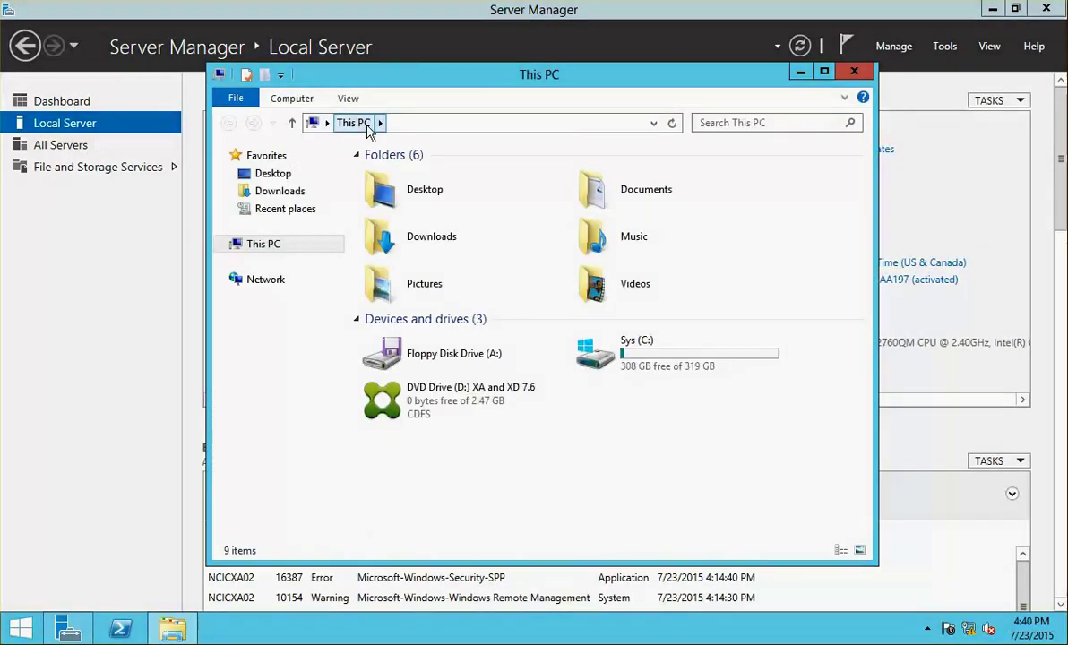
double_click(417, 387)
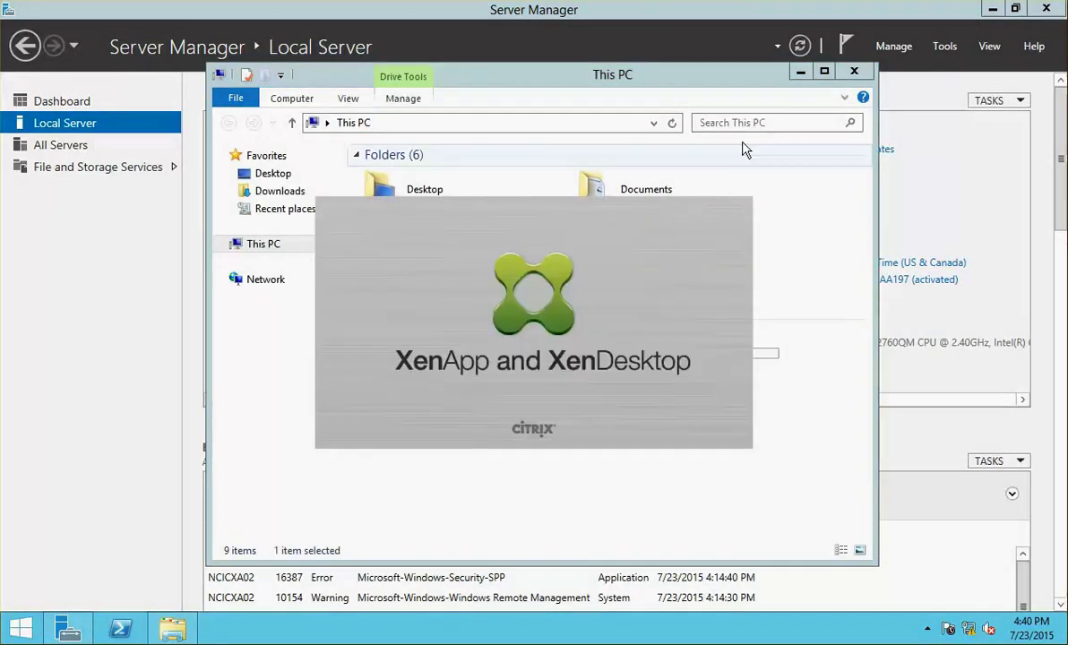
left_click(854, 71)
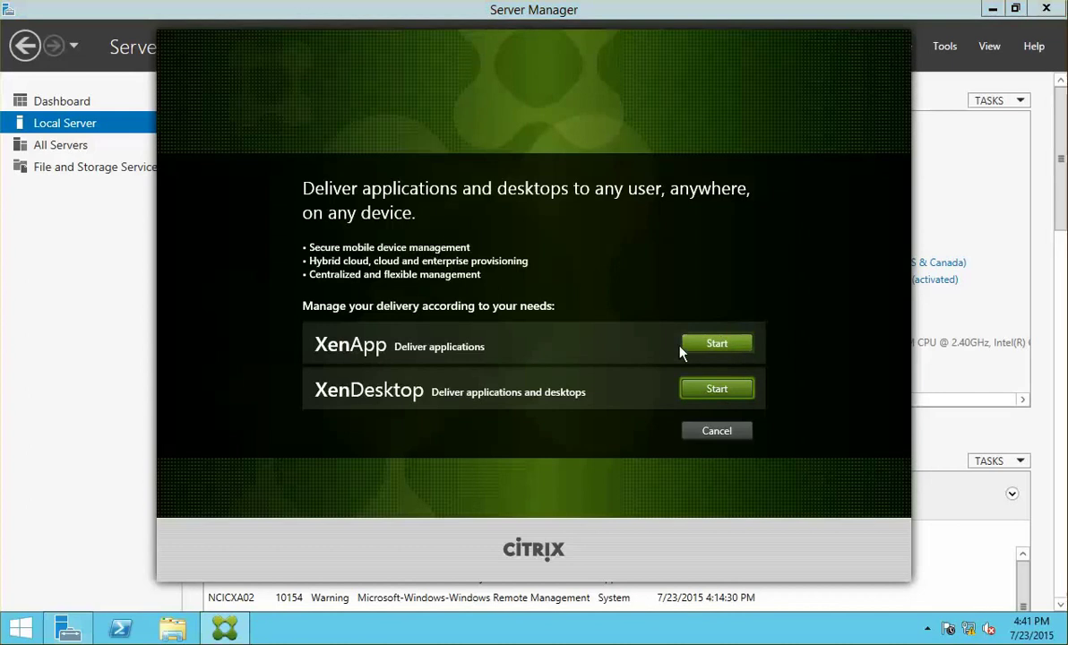
left_click(688, 346)
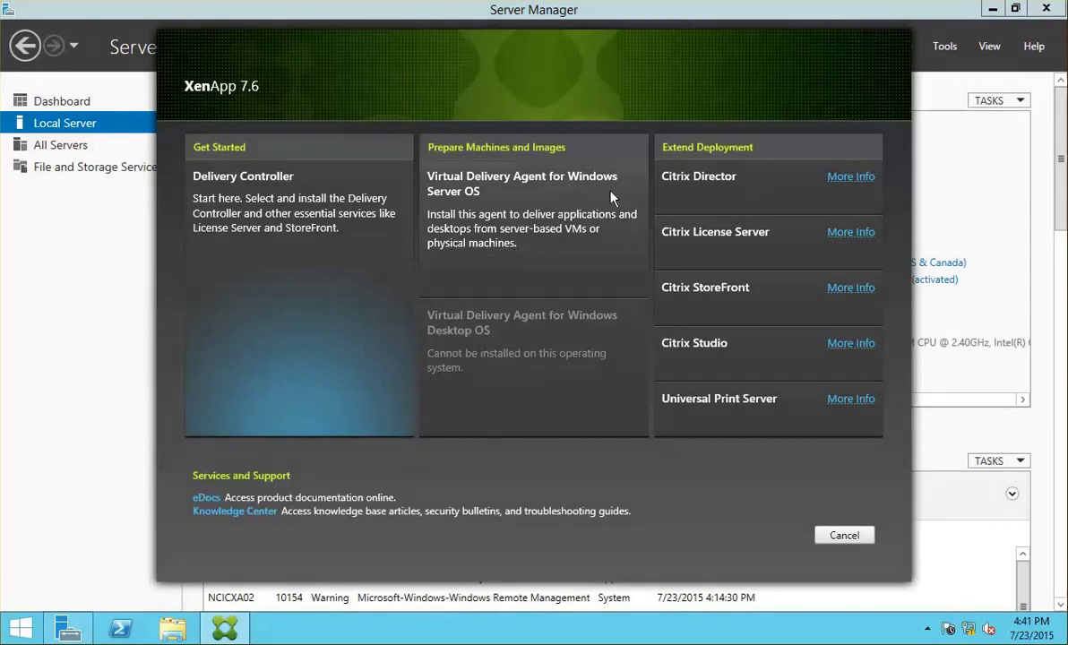
left_click(564, 203)
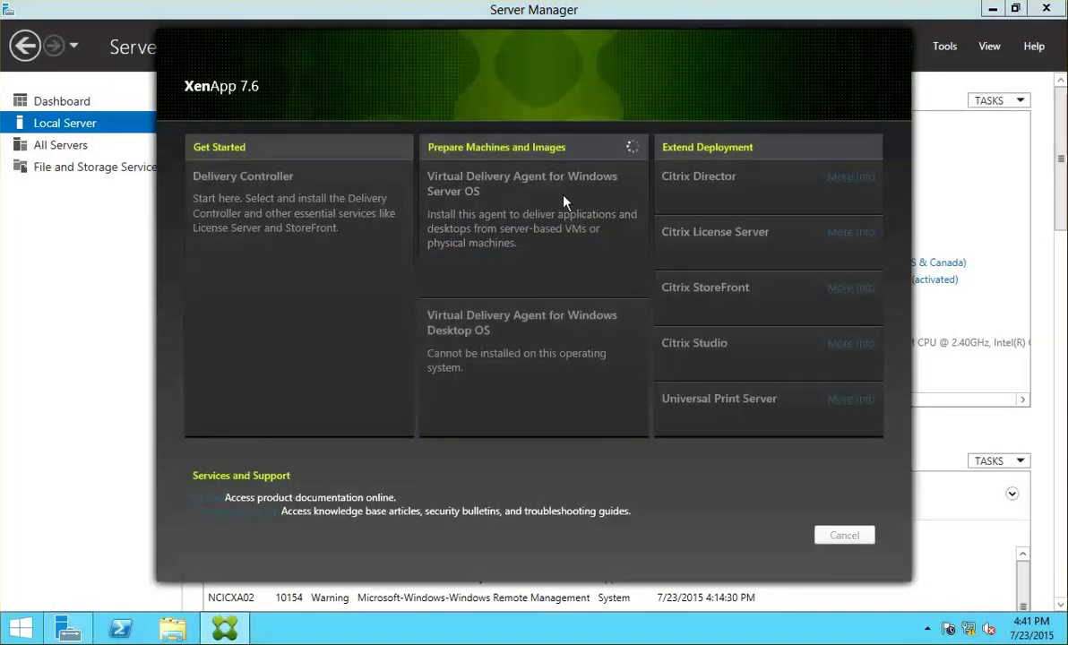
right_click(21, 626)
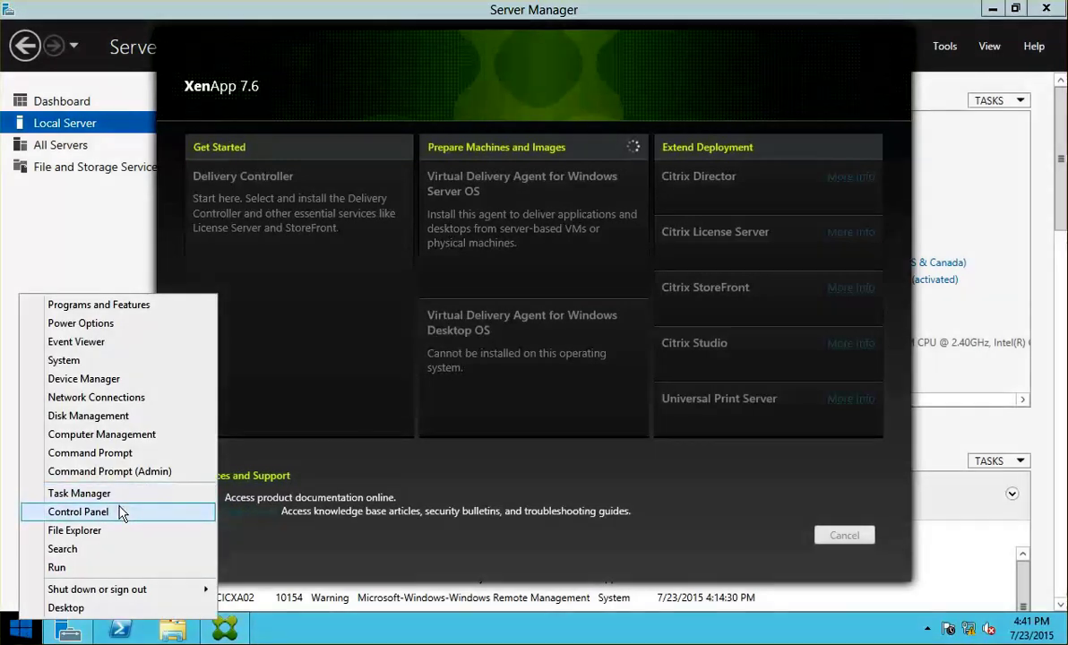
- Open Internet Options by searching 'internet' in Control Panel
left_click(123, 512)
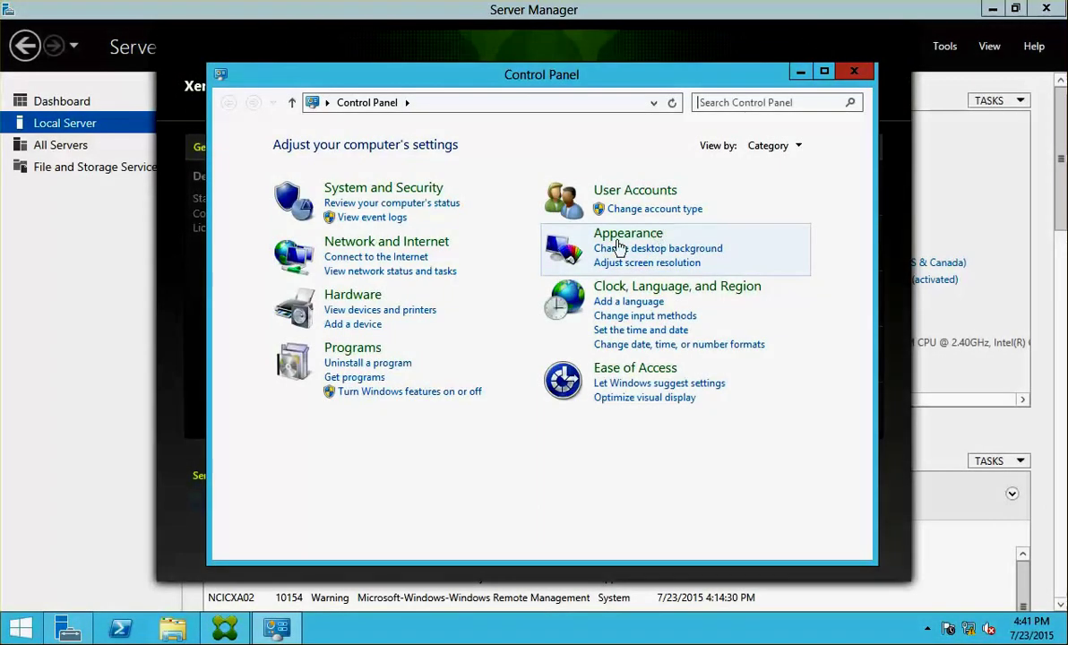
left_click(737, 103)
type("intenet")
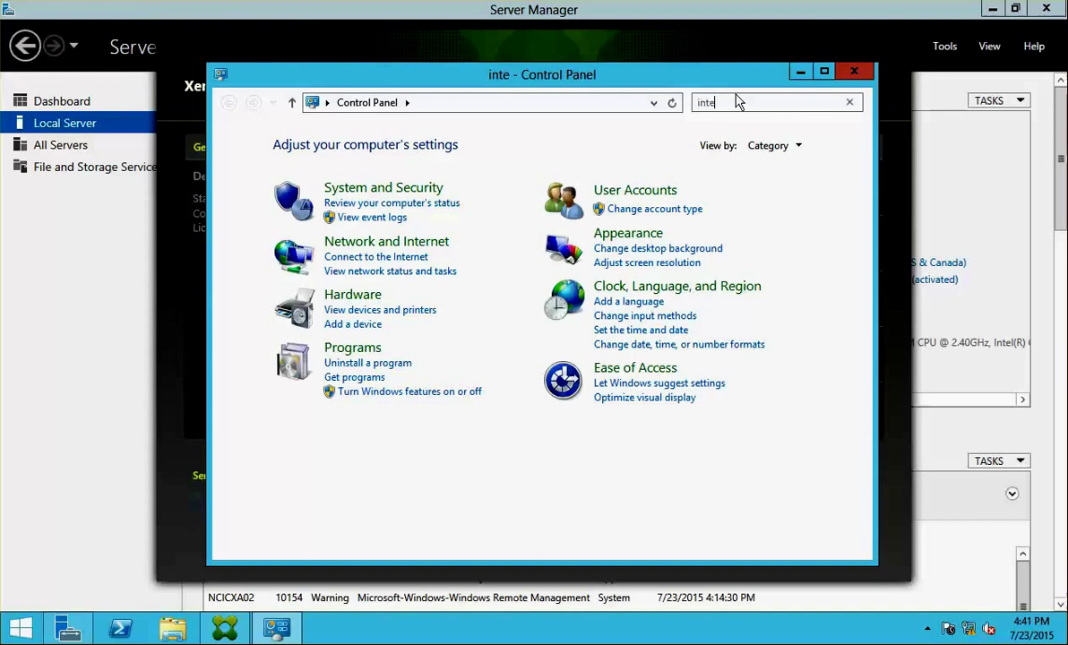
key("BackSpace")
key("BackSpace")
key("BackSpace")
type("rnet")
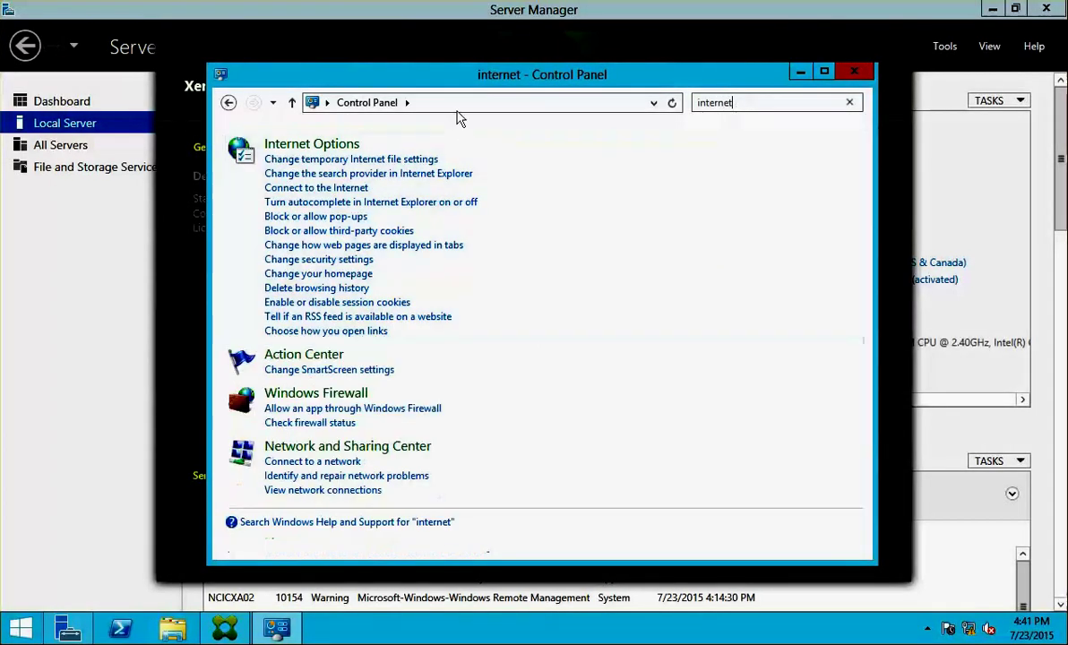
left_click(331, 144)
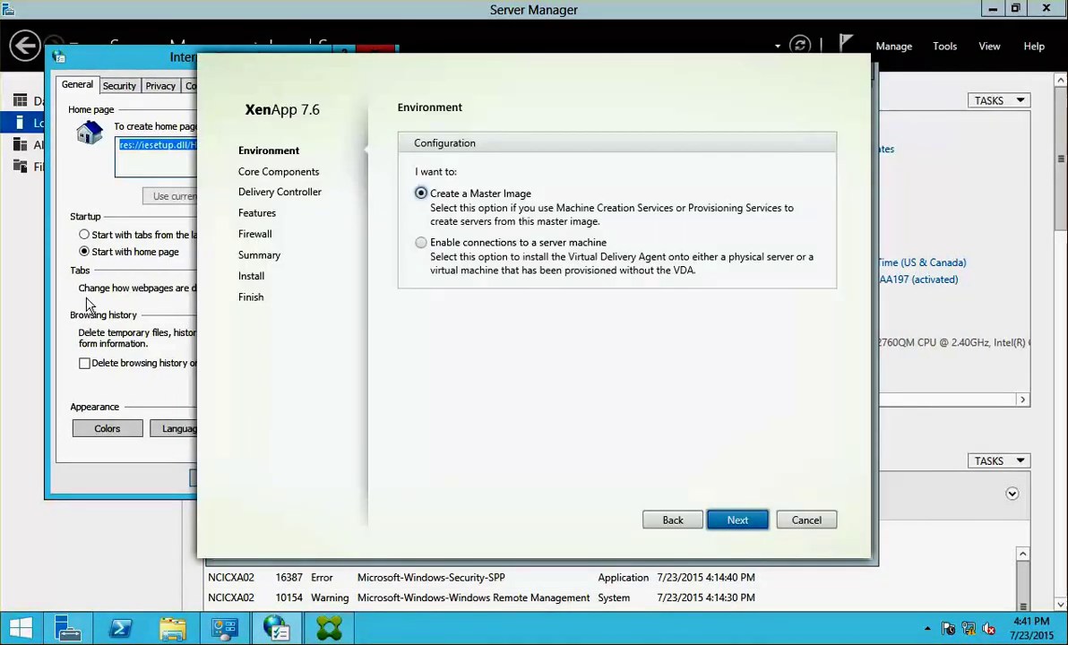
- Turn off publisher's and server certificate revocation checks, save, then choose Enable connections to a server machine
left_click(147, 59)
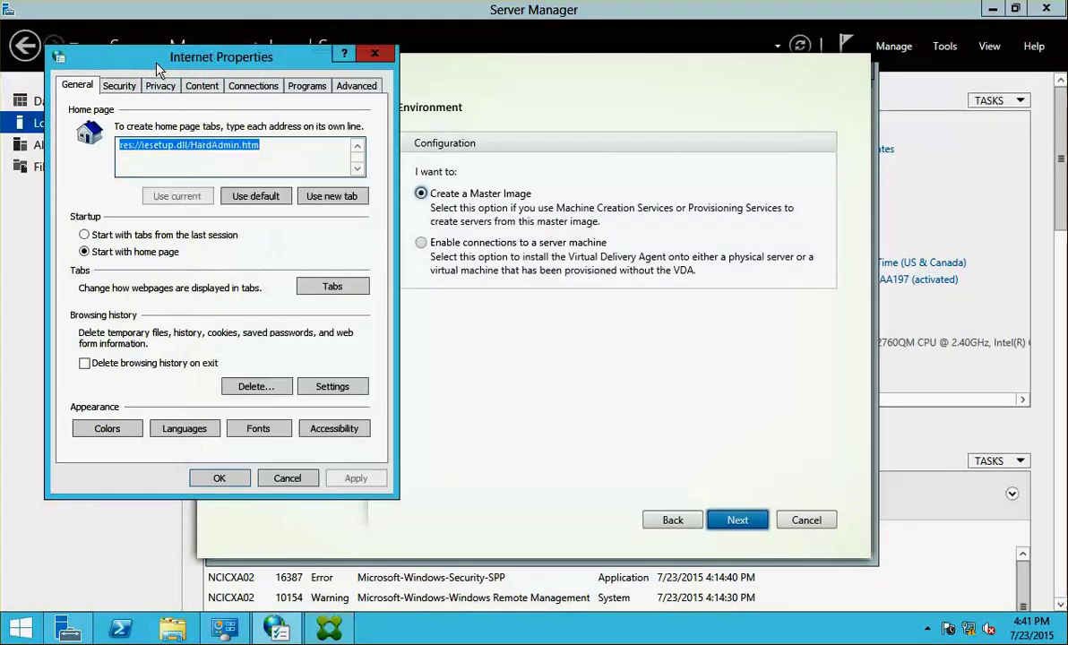
left_click(354, 85)
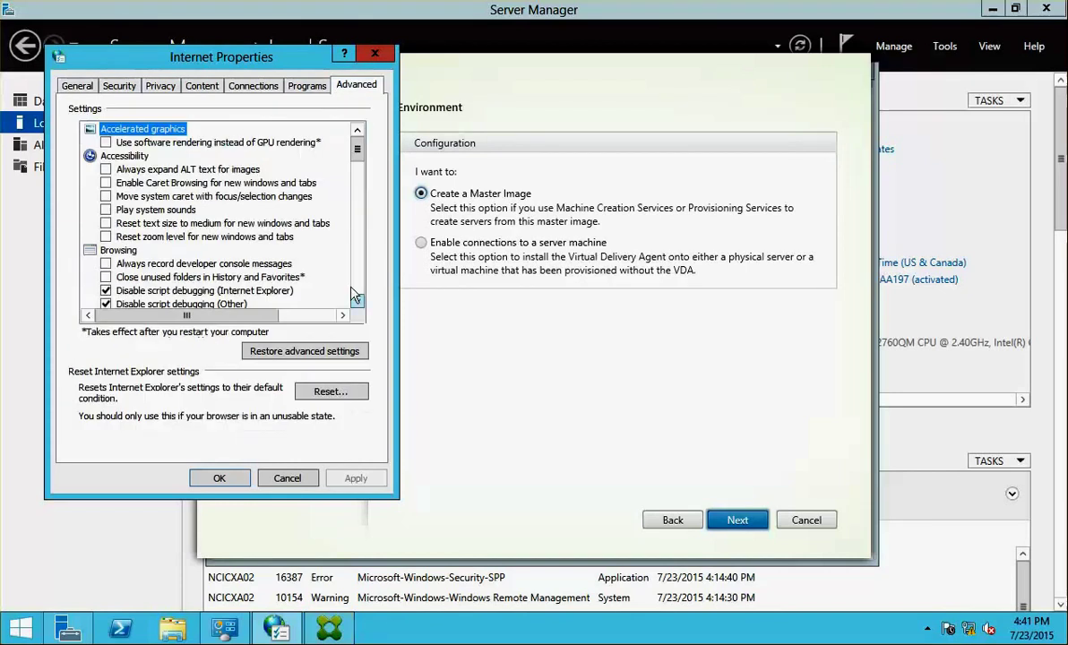
left_click(360, 282)
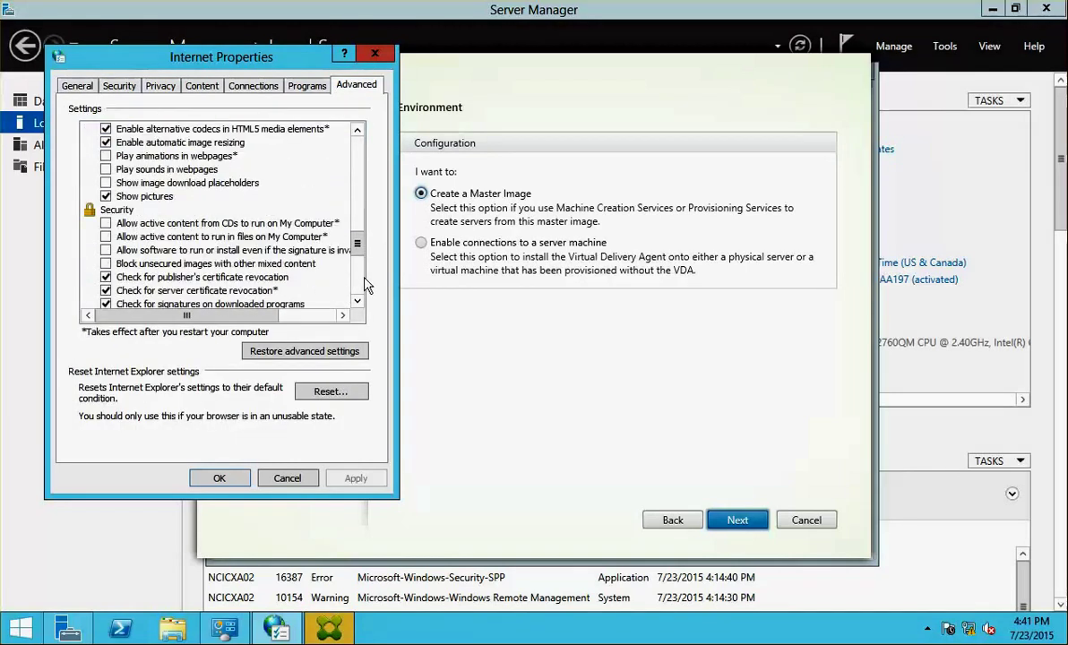
scroll(340, 251, "up", 2)
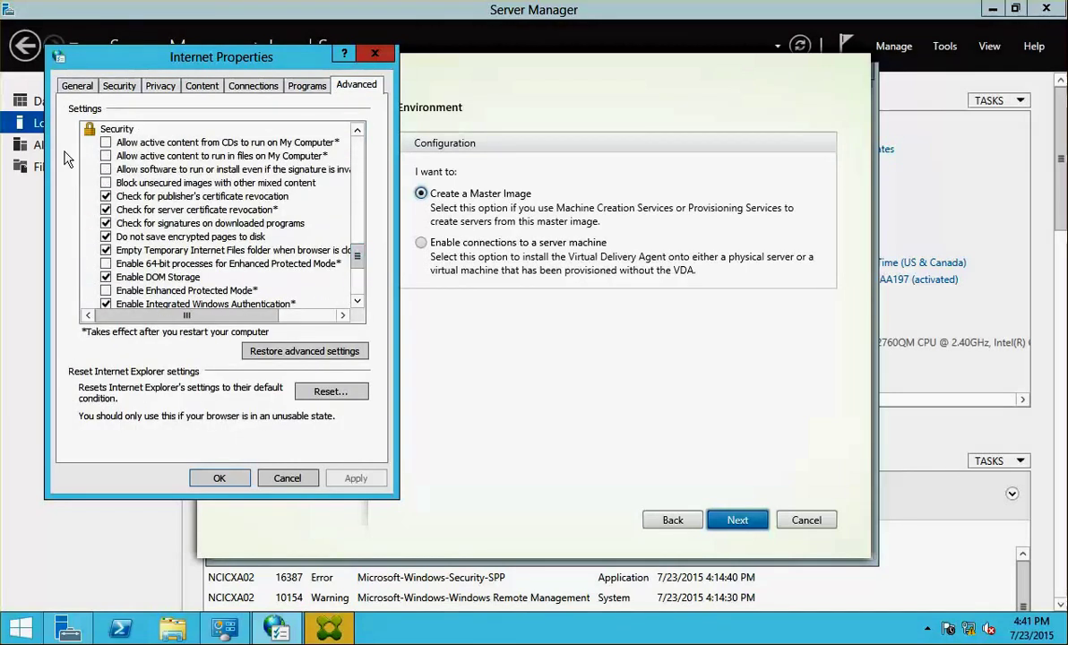
left_click(106, 196)
left_click(106, 210)
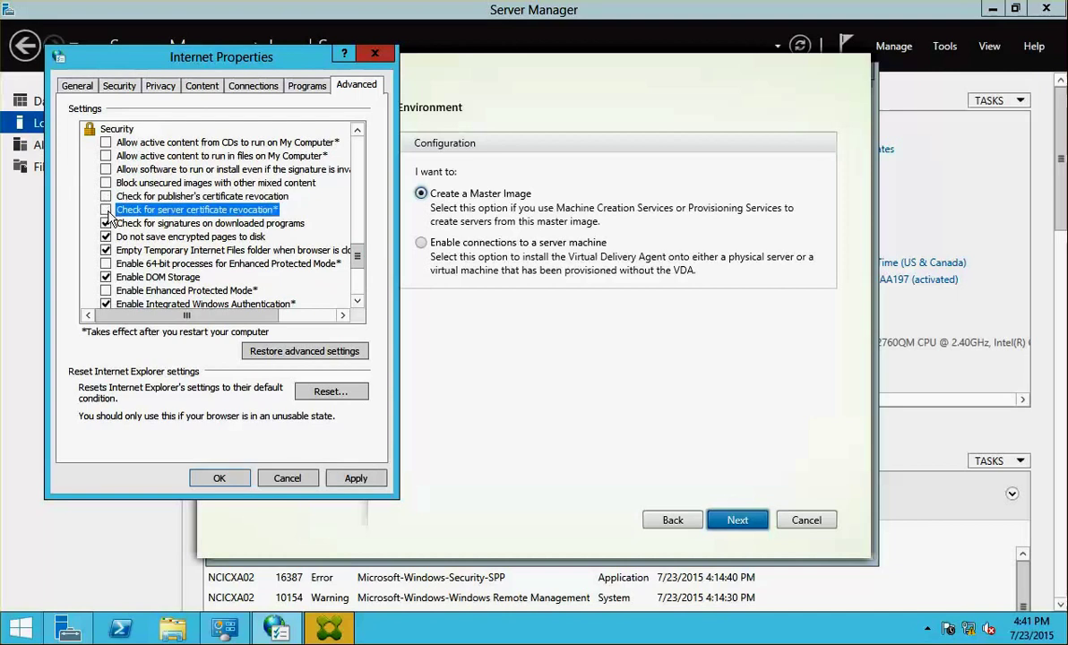
left_click(356, 478)
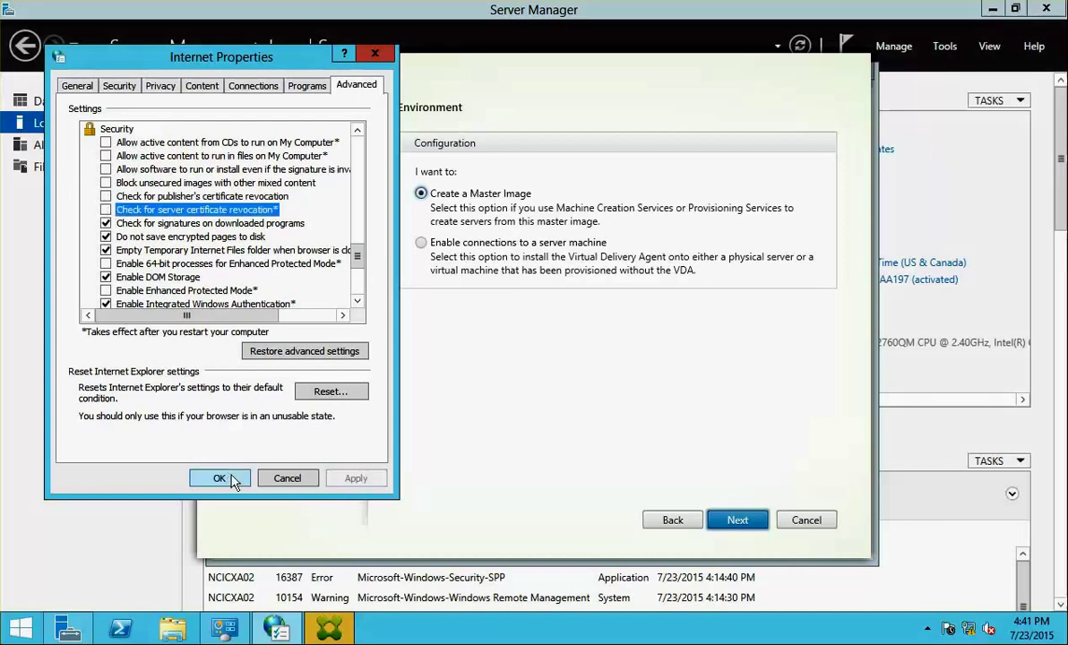
left_click(219, 479)
left_click(421, 244)
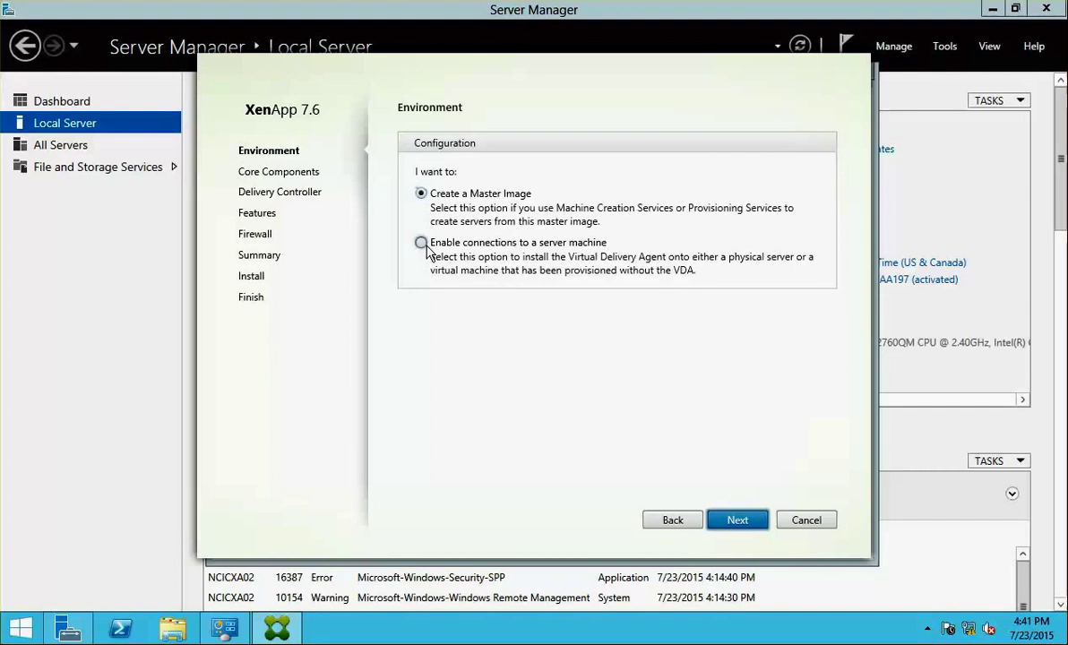
- Pass the core components page and set the Delivery Controller location to Do it later
left_click(758, 522)
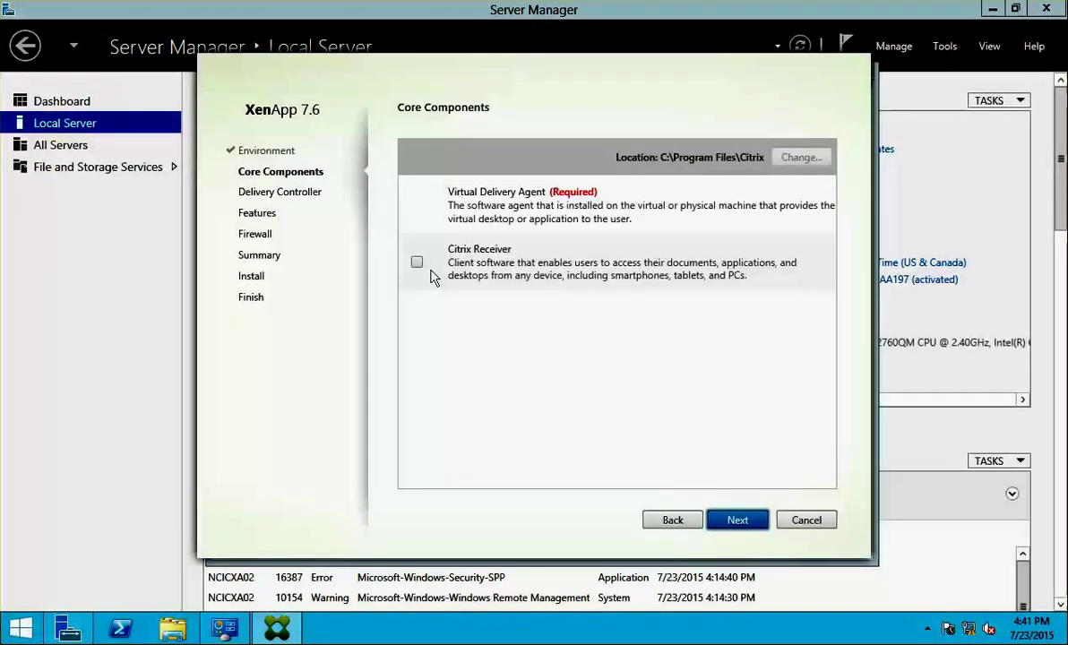
key("Return")
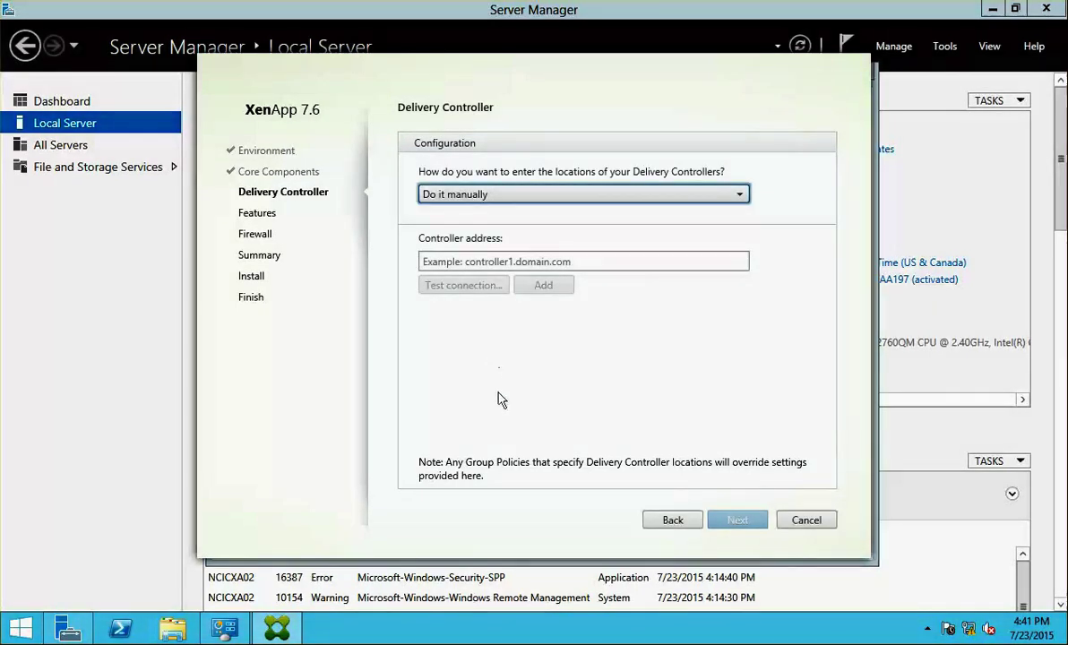
left_click(672, 521)
left_click(721, 521)
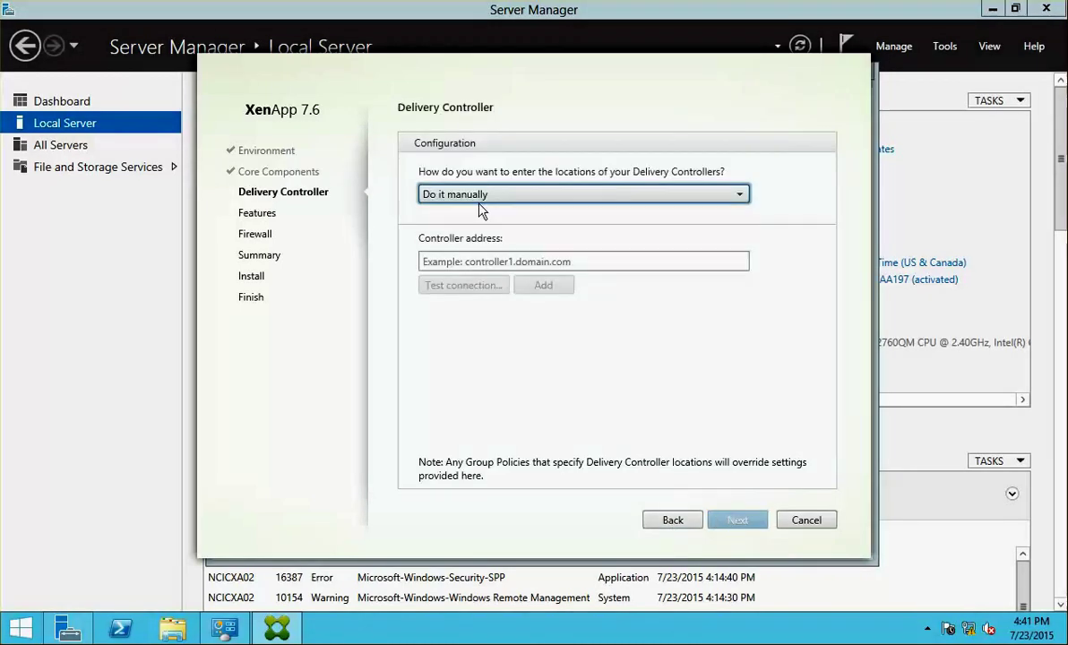
left_click(478, 203)
left_click(453, 215)
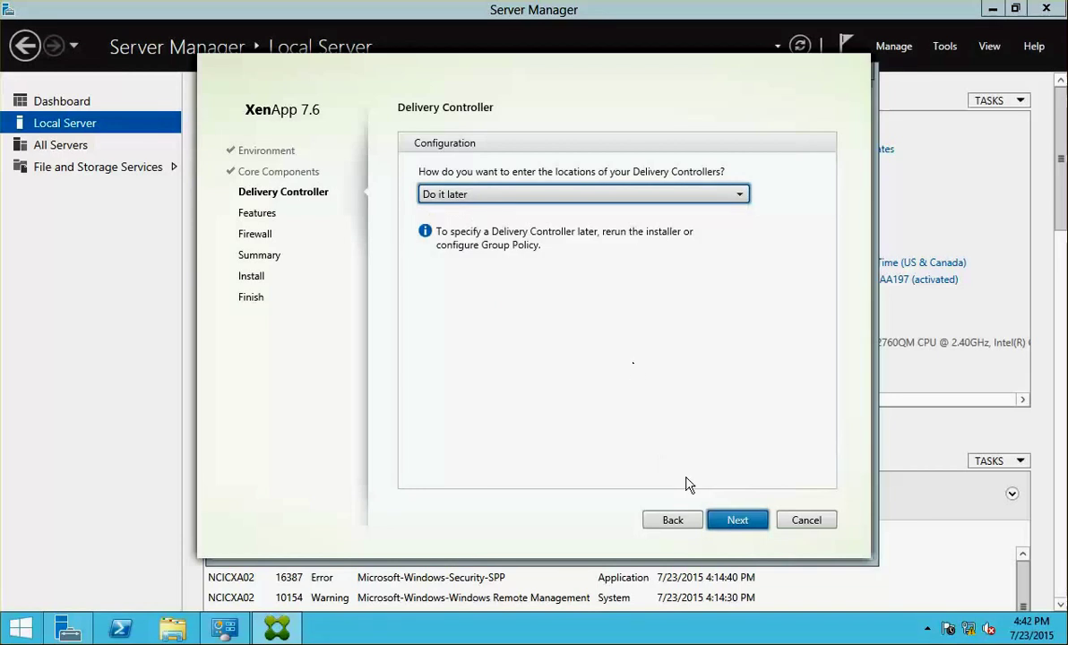
- Keep default features and automatic firewall rules, and start the installation
left_click(735, 527)
left_click(735, 521)
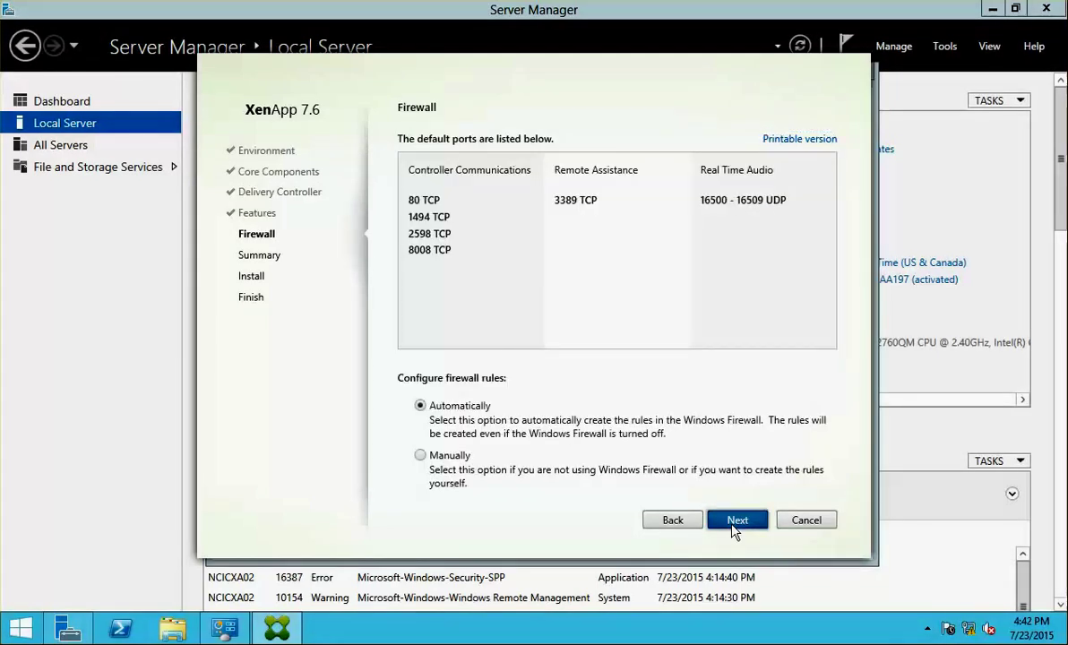
left_click(735, 522)
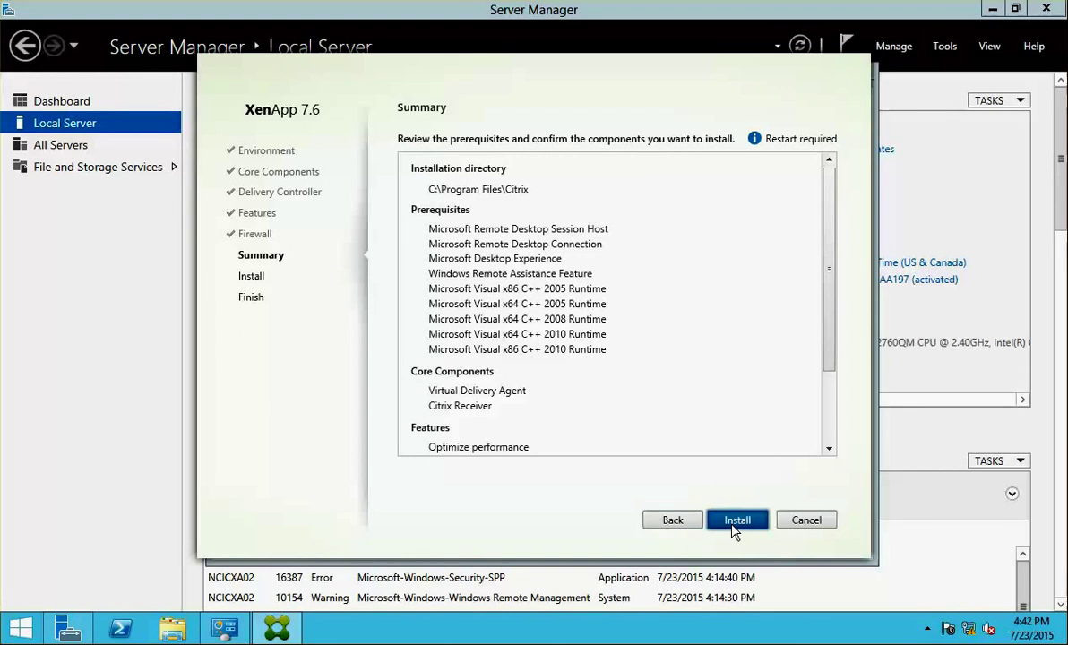
left_click(733, 524)
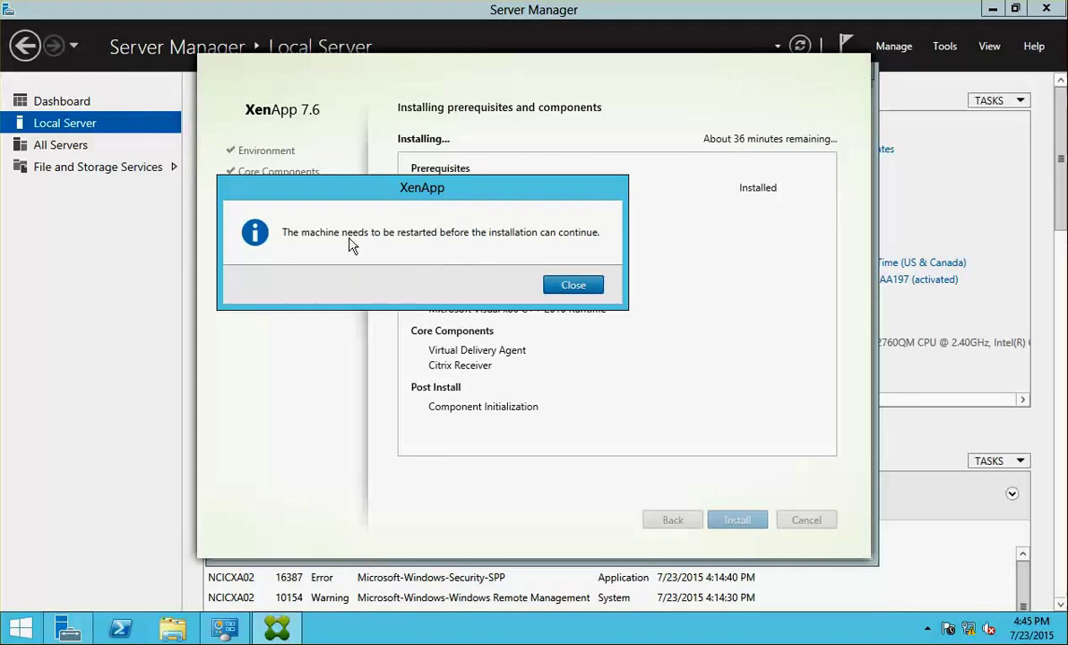
- Acknowledge the restart-required notice so the server reboots and setup resumes
left_click(556, 287)
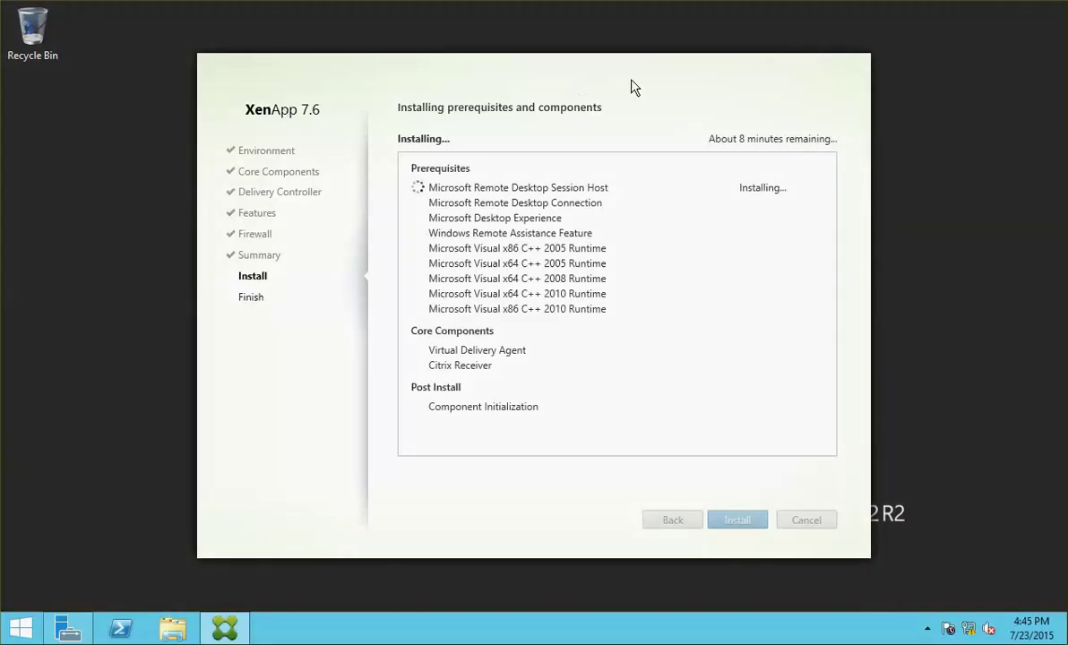
- Move the installer aside and dismiss the restart-required notice to reboot the server
left_click_drag(596, 87, 680, 34)
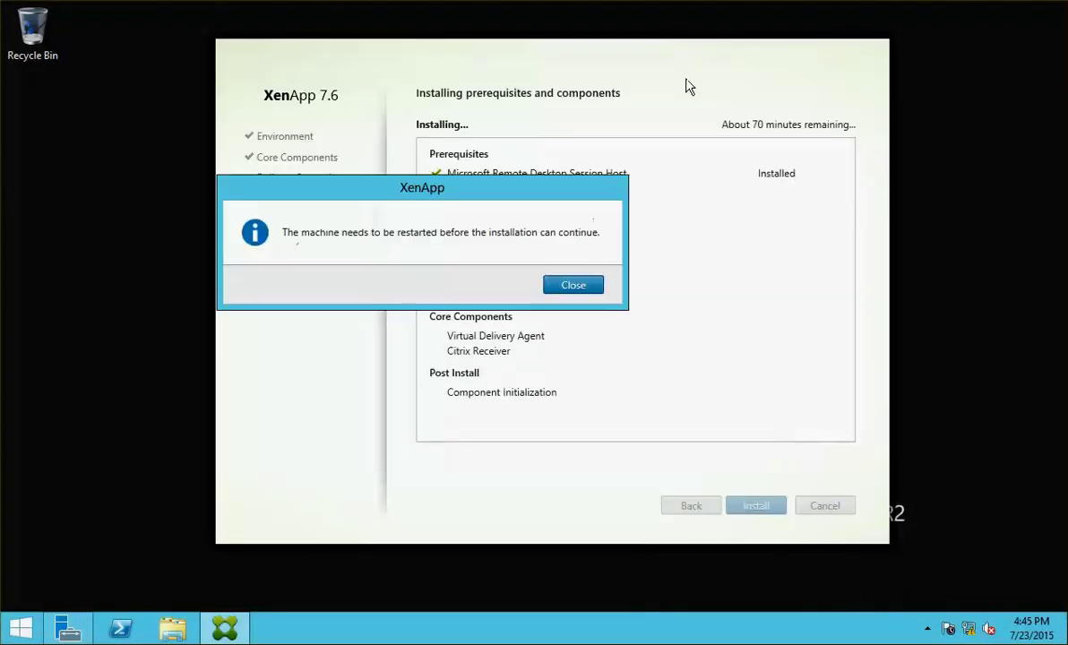
left_click(573, 287)
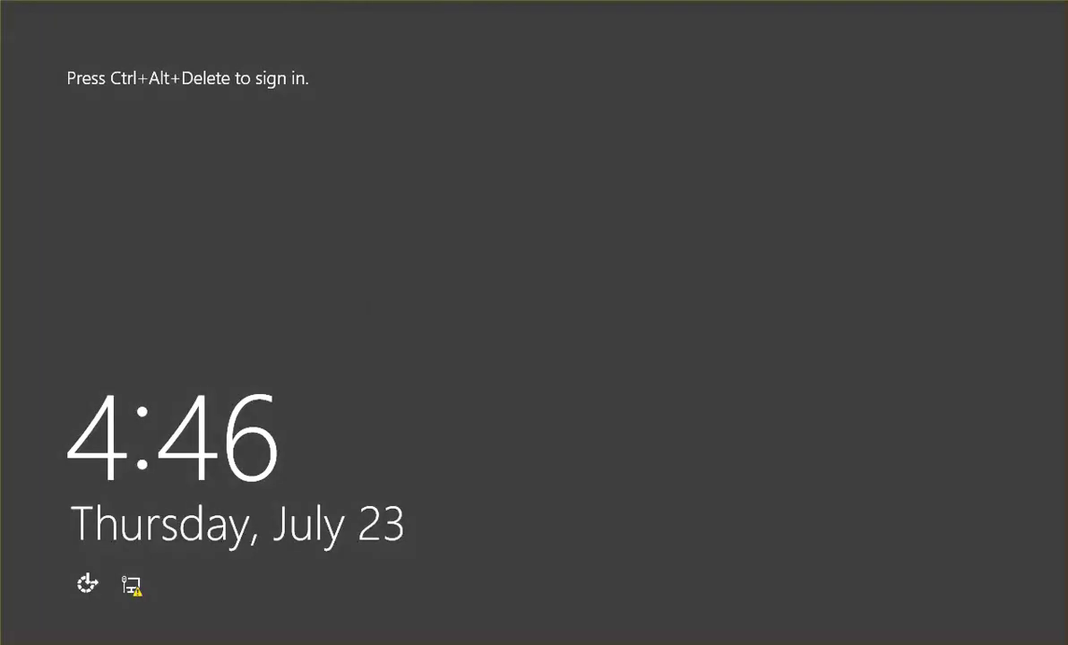
- Sign in to the server VM as netsoft\administrator with the account password
key("ctrl+alt+Delete")
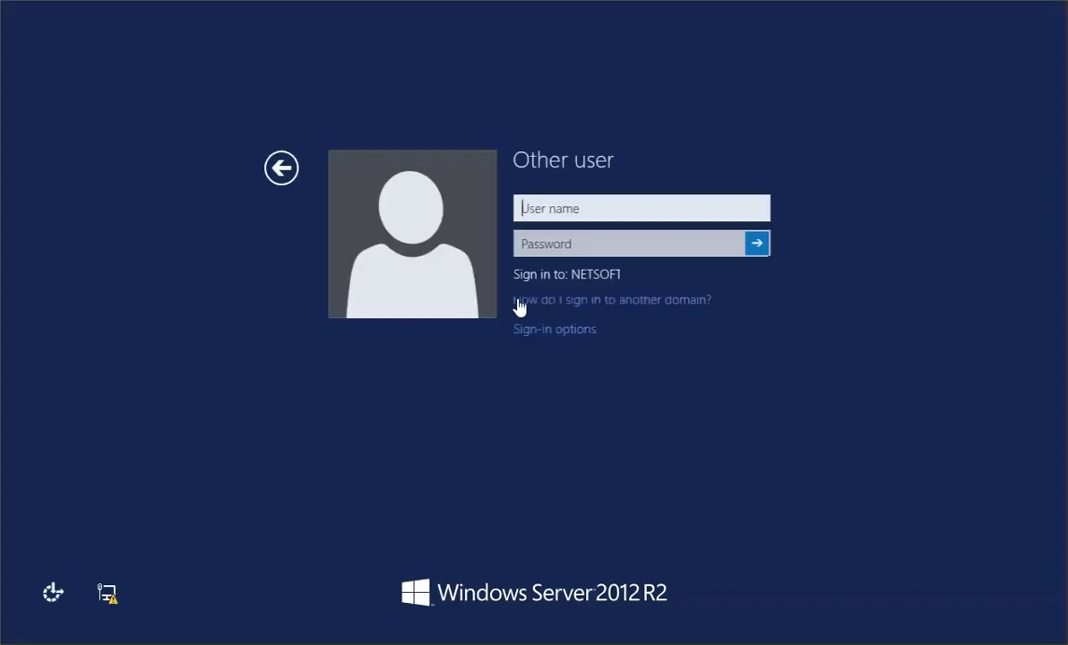
type("netso")
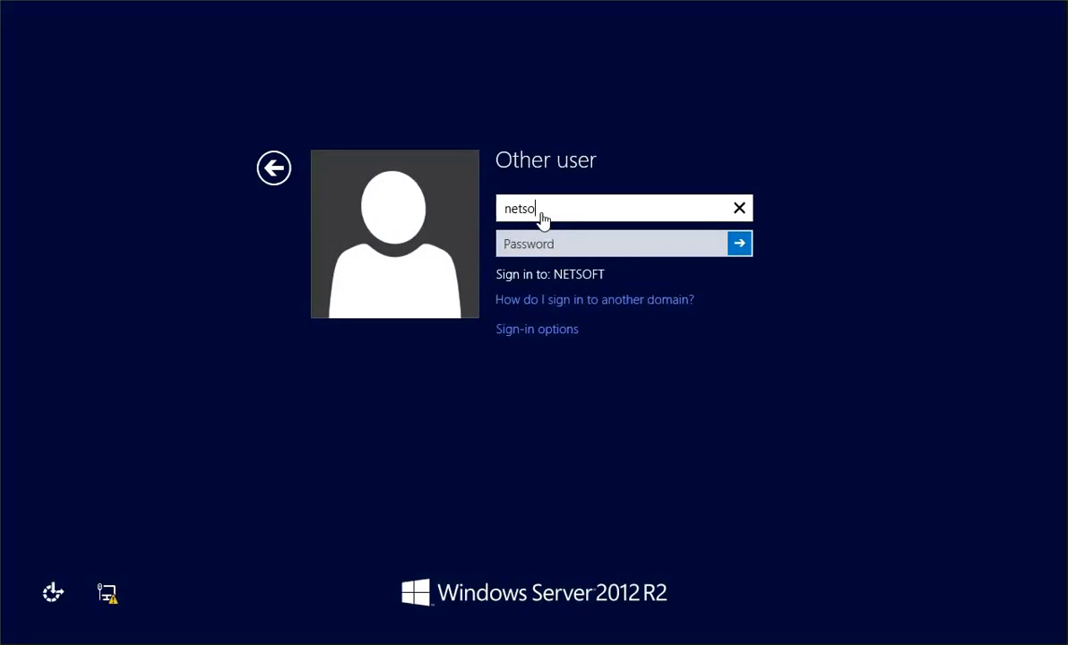
type("ft\\netsoft")
key("BackSpace")
key("BackSpace")
key("BackSpace")
key("BackSpace")
key("BackSpace")
key("BackSpace")
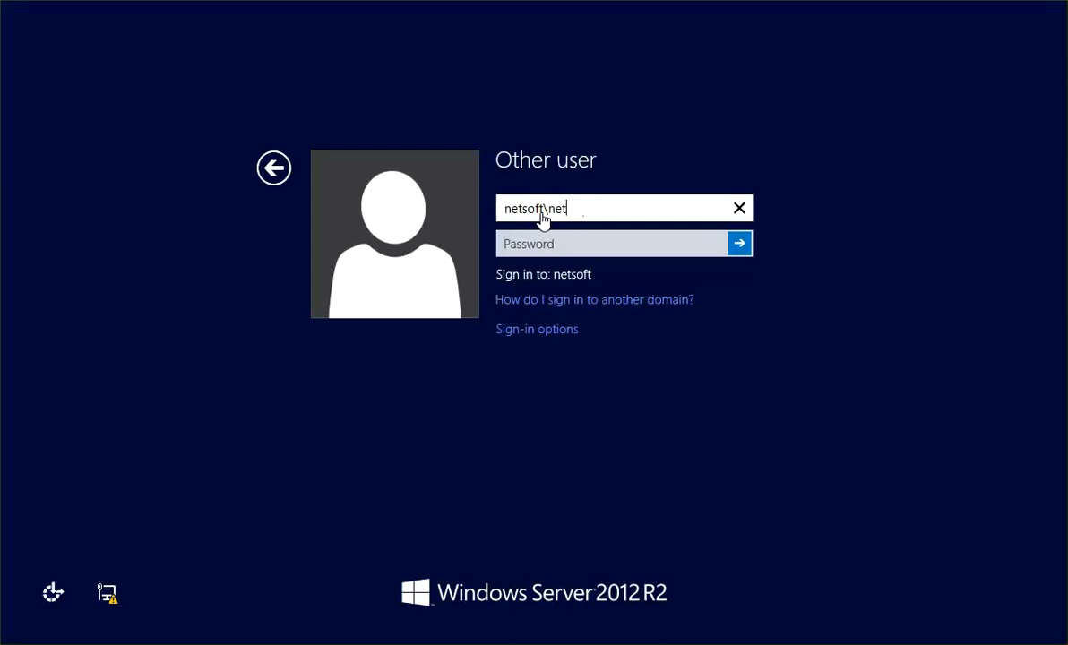
type("adminmi")
key("BackSpace")
key("BackSpace")
type("istrator")
key("Tab")
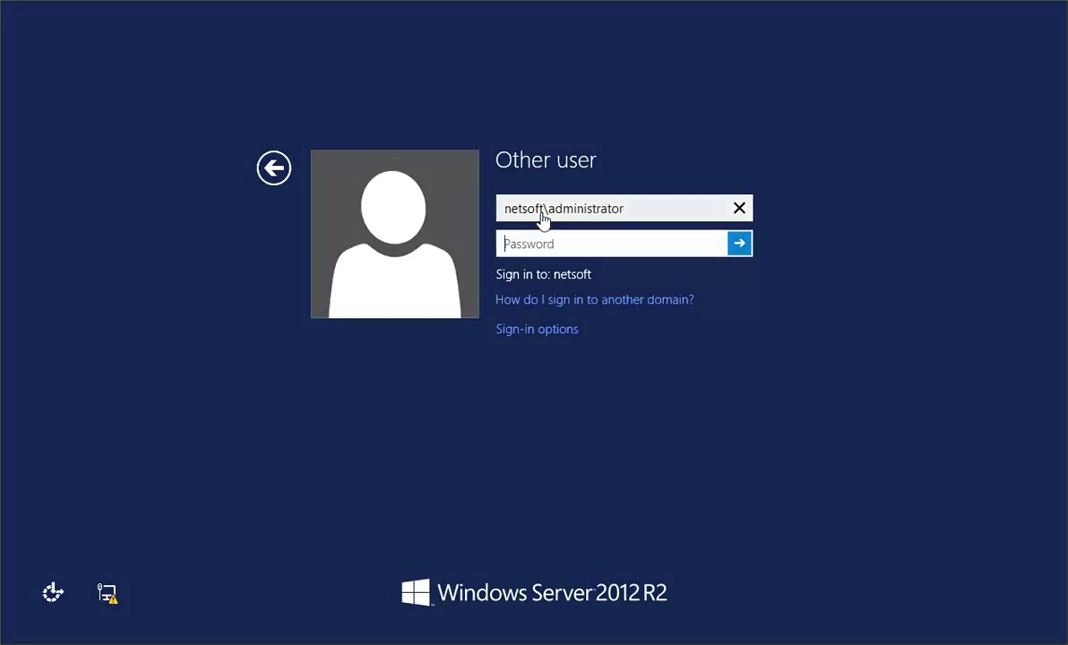
type("•••••••")
key("Return")
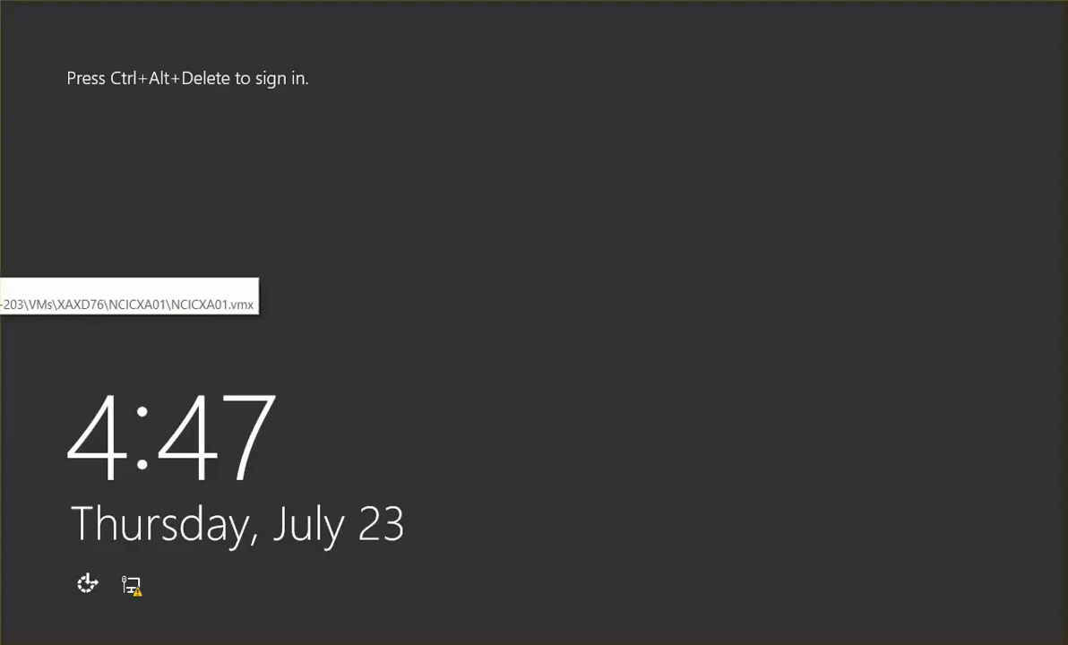
- Sign in as netsoft\administrator and finish the VDA installation with a machine restart
key("ctrl+alt+Delete")
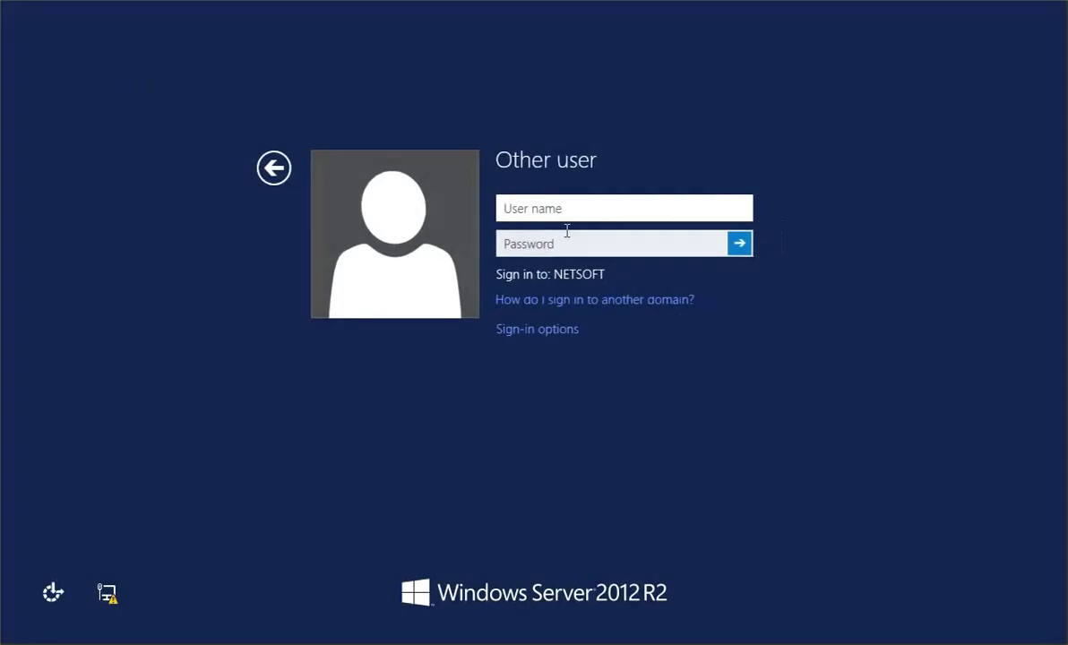
type("netsoft")
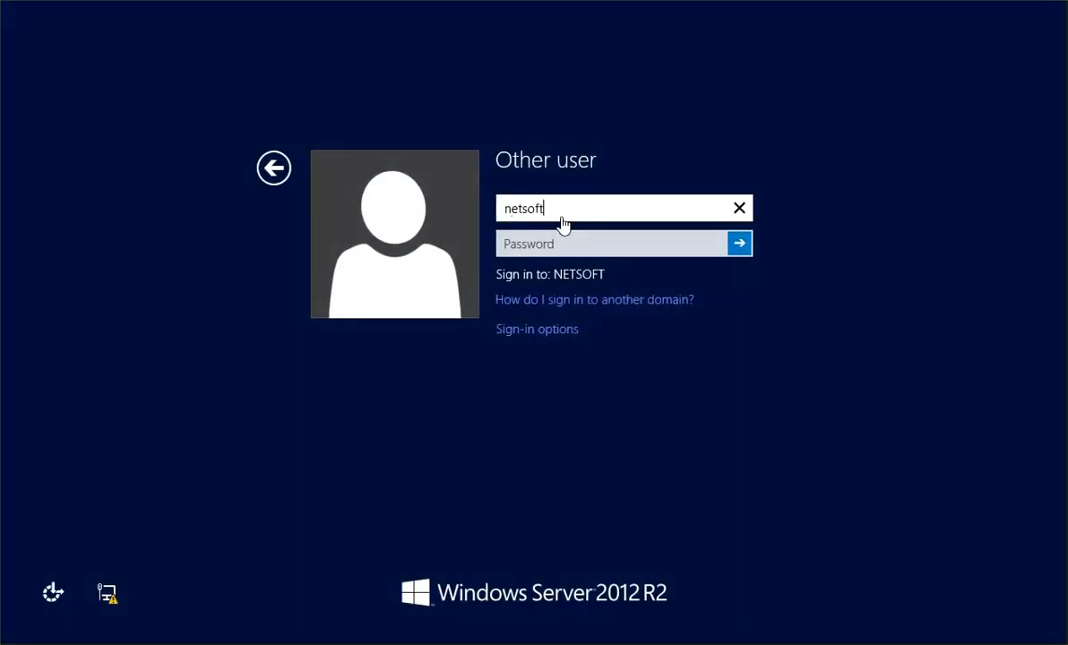
type("\\administar")
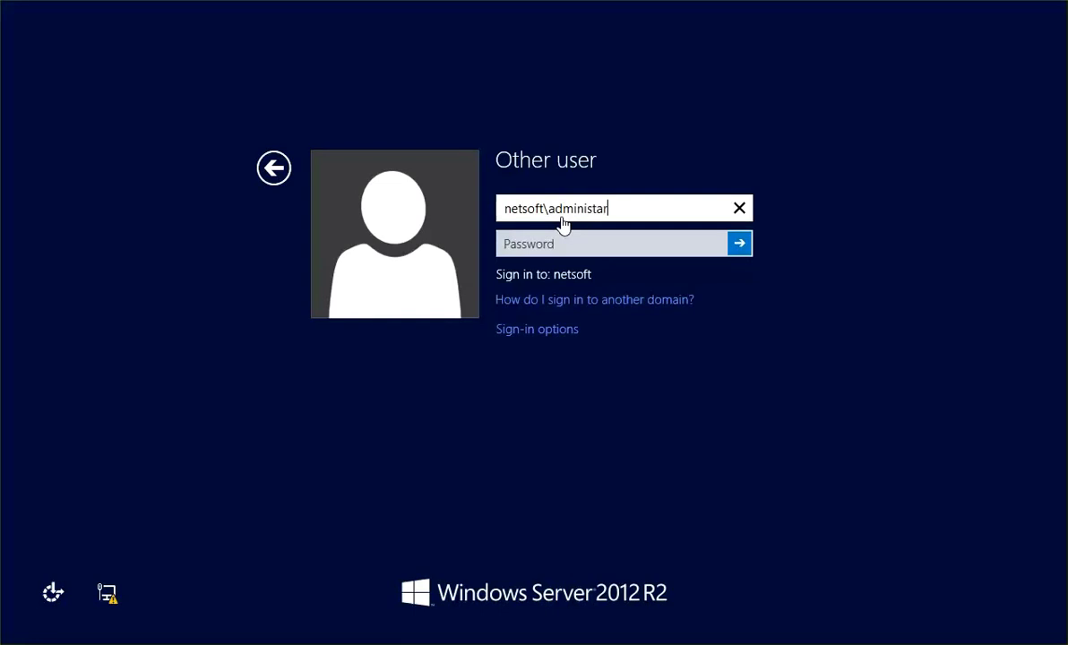
key("BackSpace")
key("BackSpace")
type("rator")
key("Tab")
type("***")
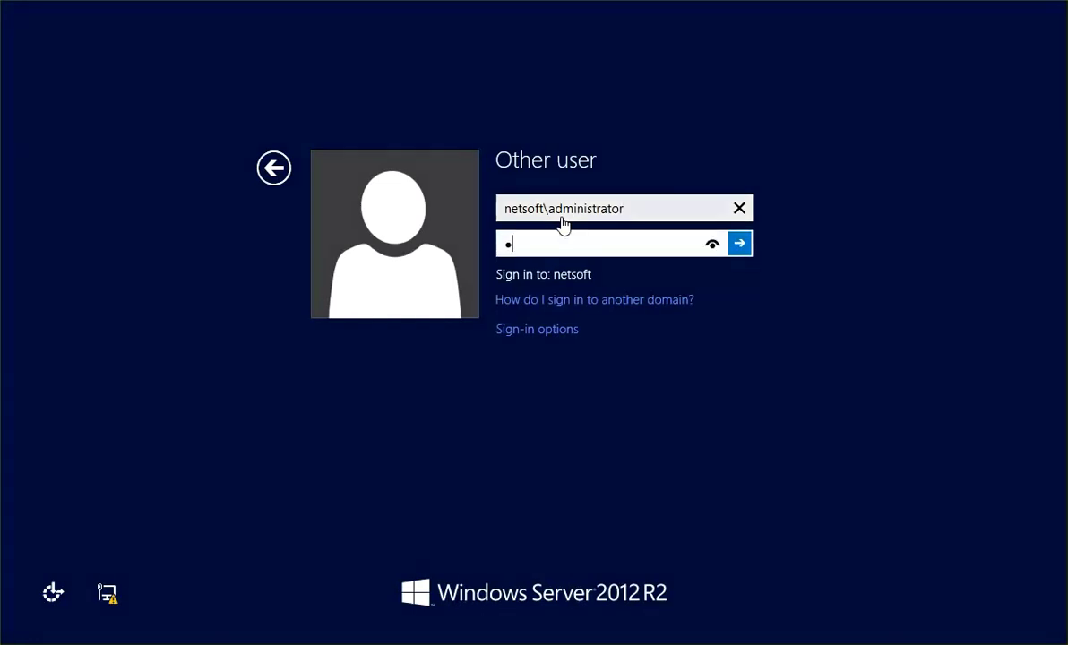
type("*")
key("BackSpace")
key("BackSpace")
key("BackSpace")
key("BackSpace")
type("********")
key("Return")
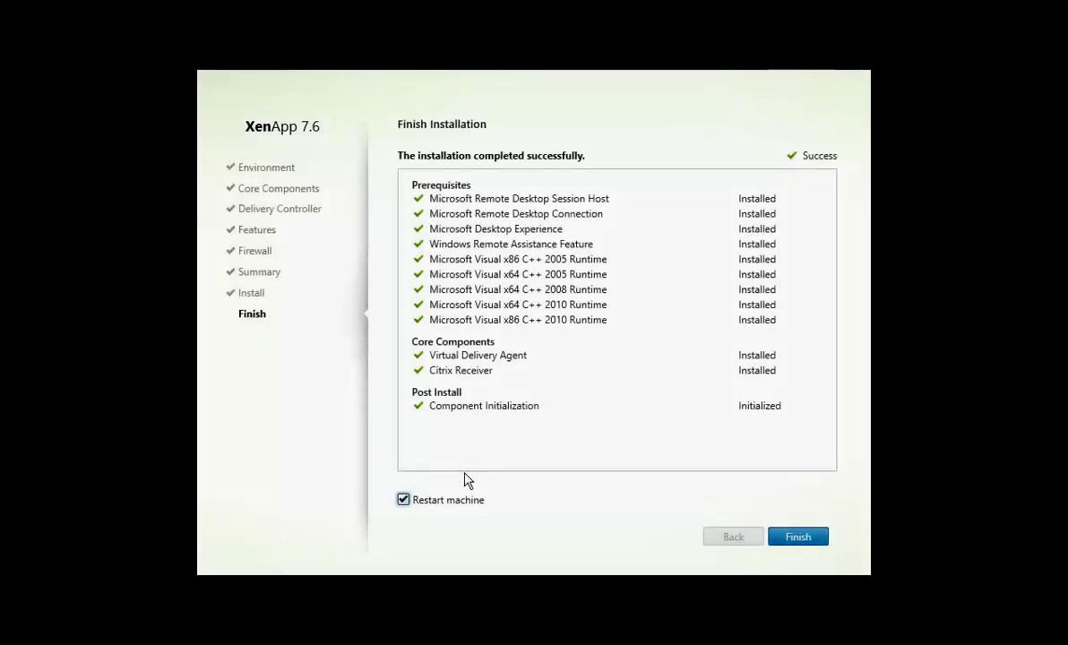
left_click(815, 541)
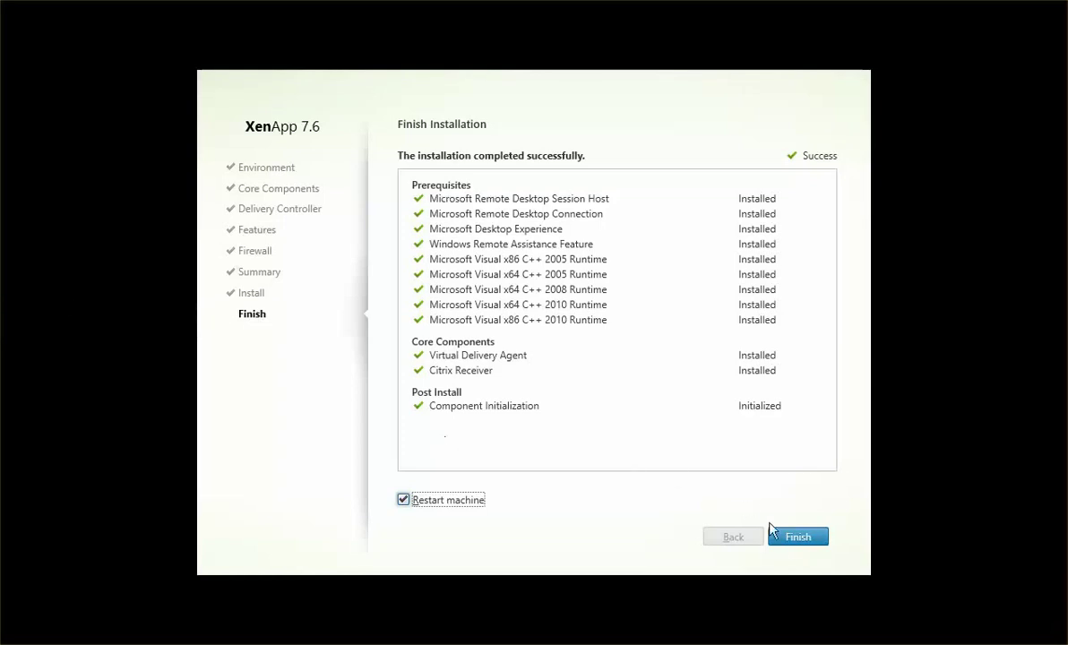
left_click(798, 540)
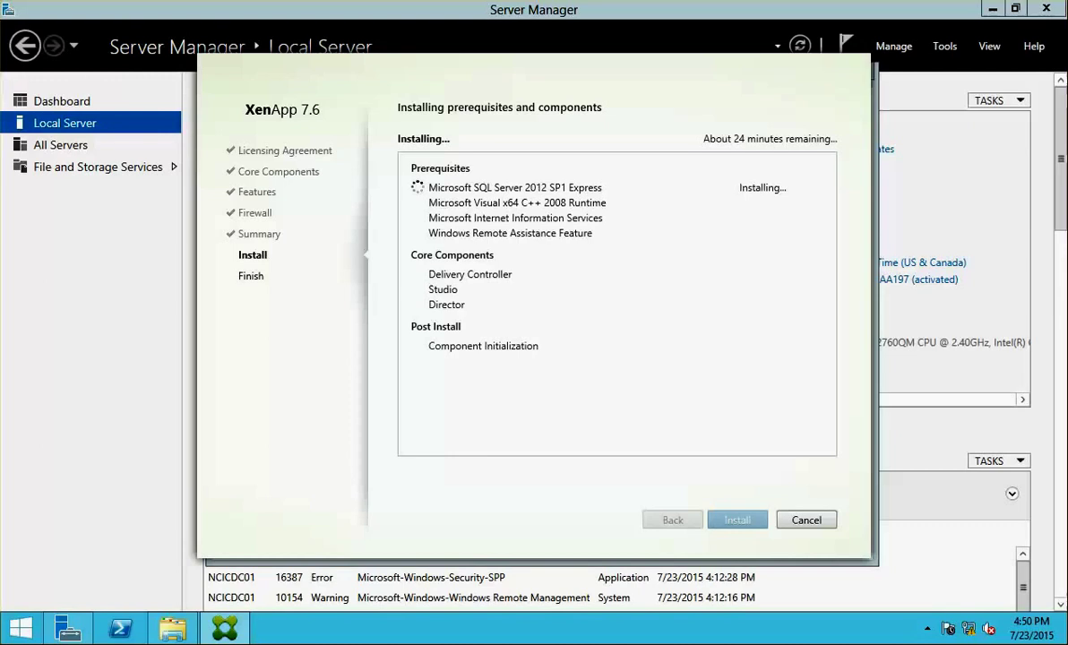
key("alt+m")
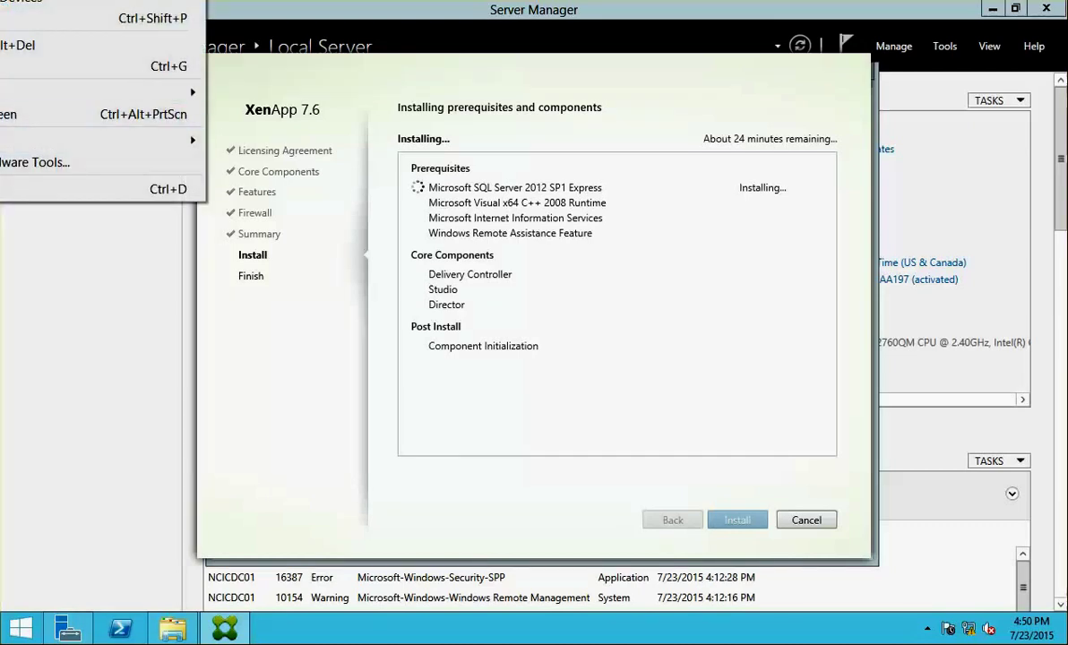
key("Return")
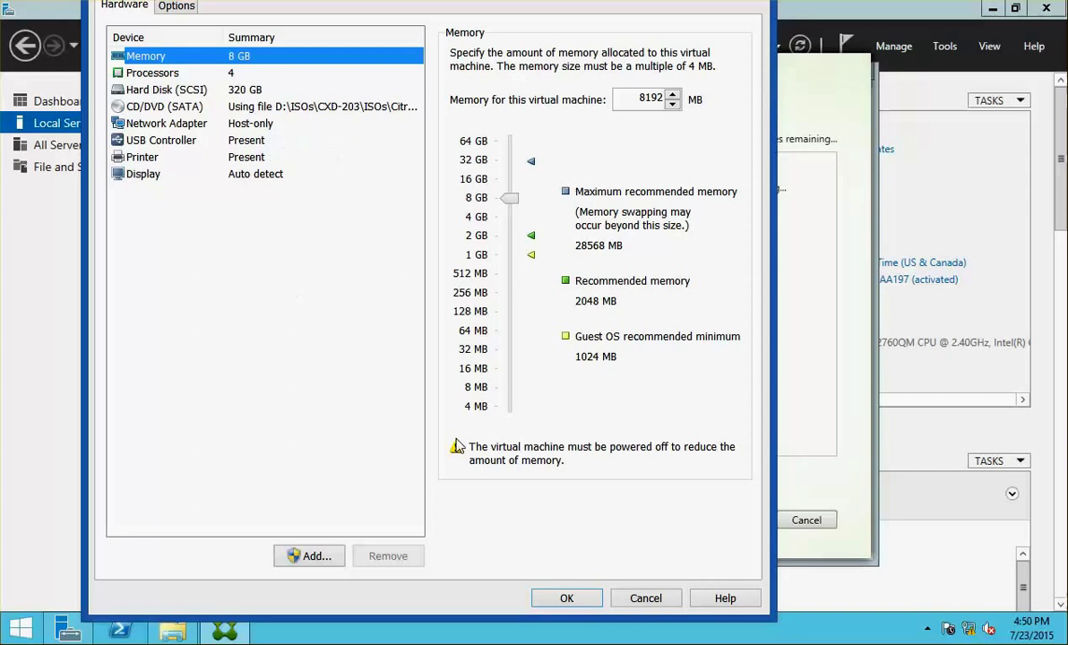
left_click(649, 600)
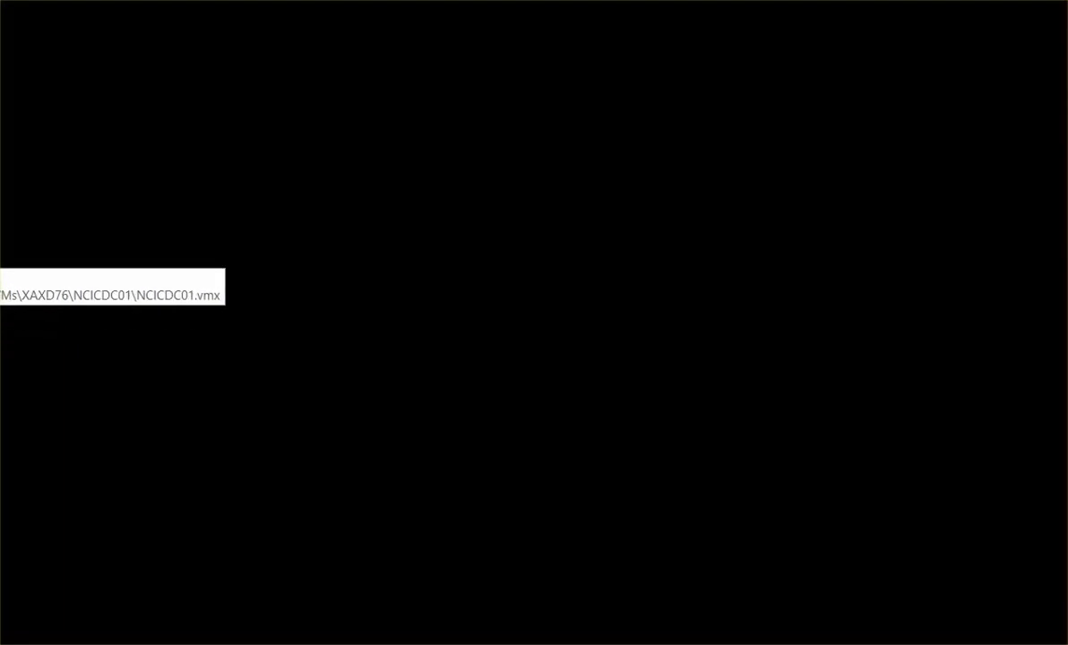
- Switch to NCICDC01 and sign in as netsoft\administrator, retrying after the first attempt
left_click(3, 260)
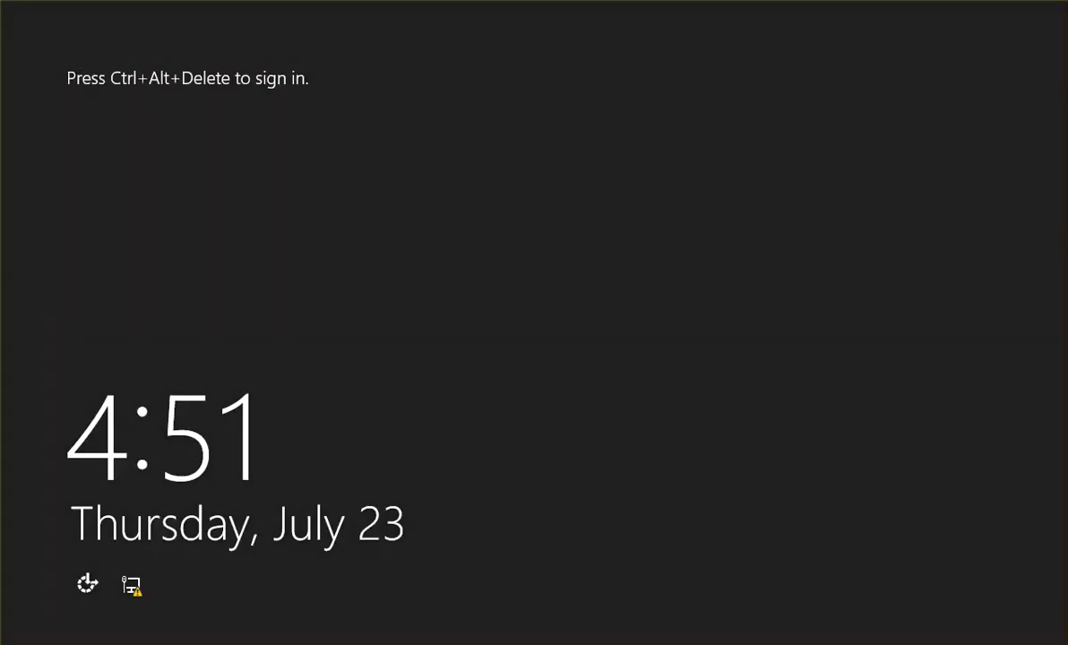
key("ctrl+alt+Delete")
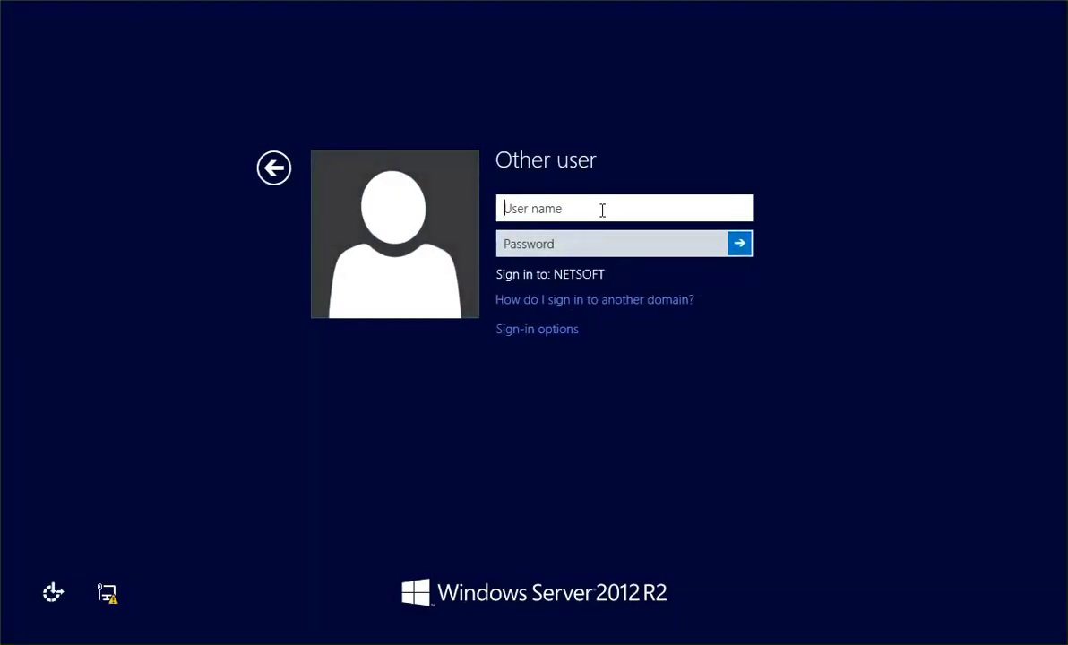
type("netsoft\\administra")
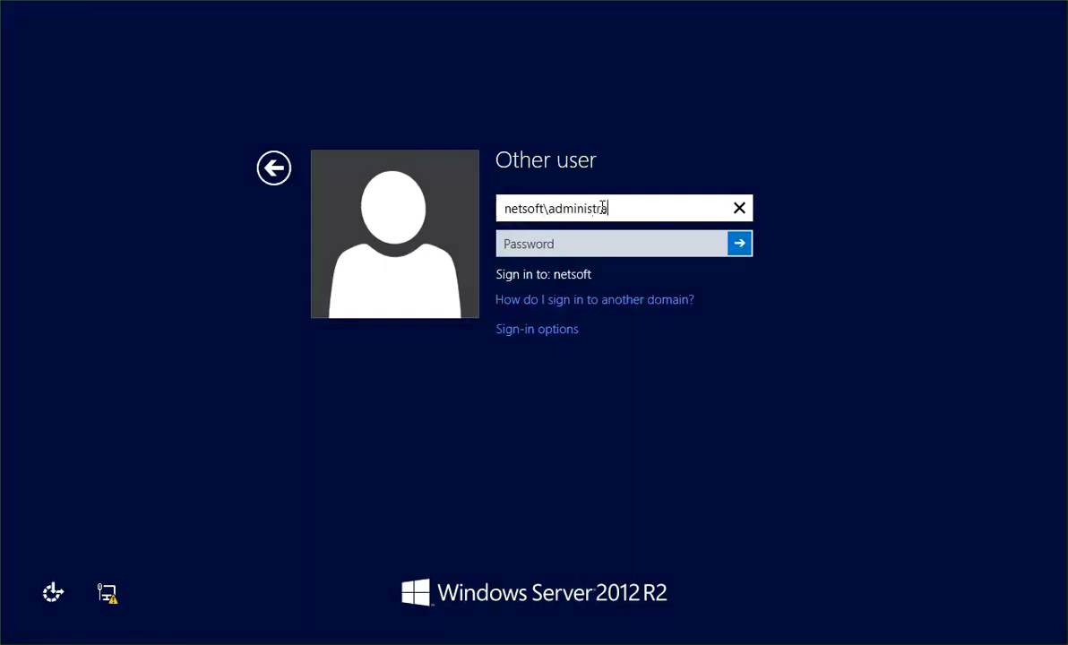
type("tor")
key("Tab")
type("P")
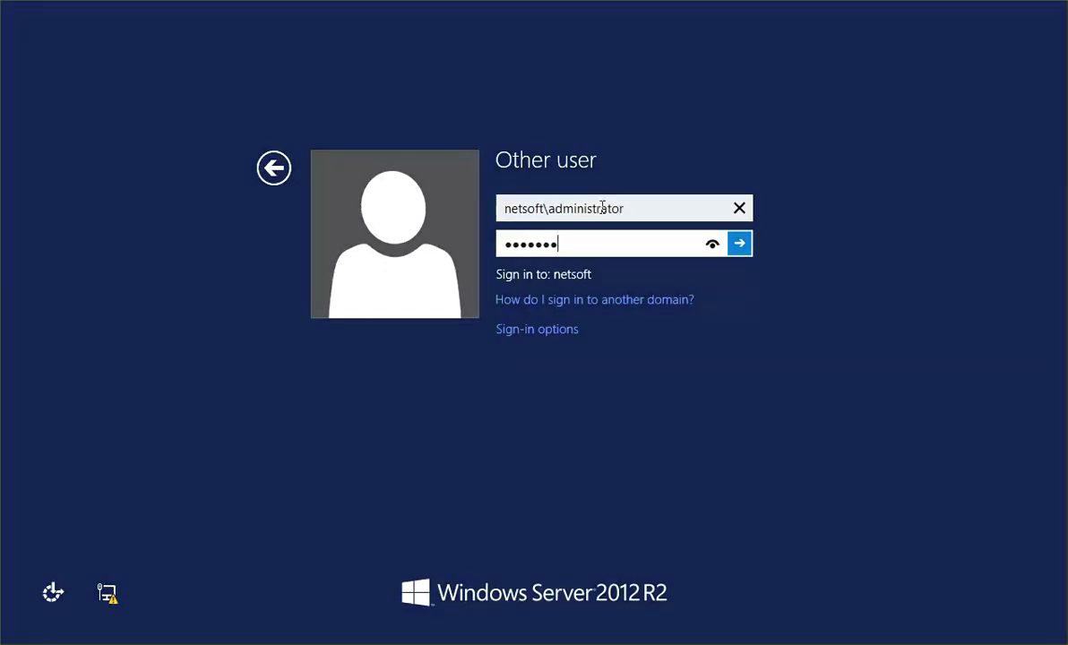
key("Return")
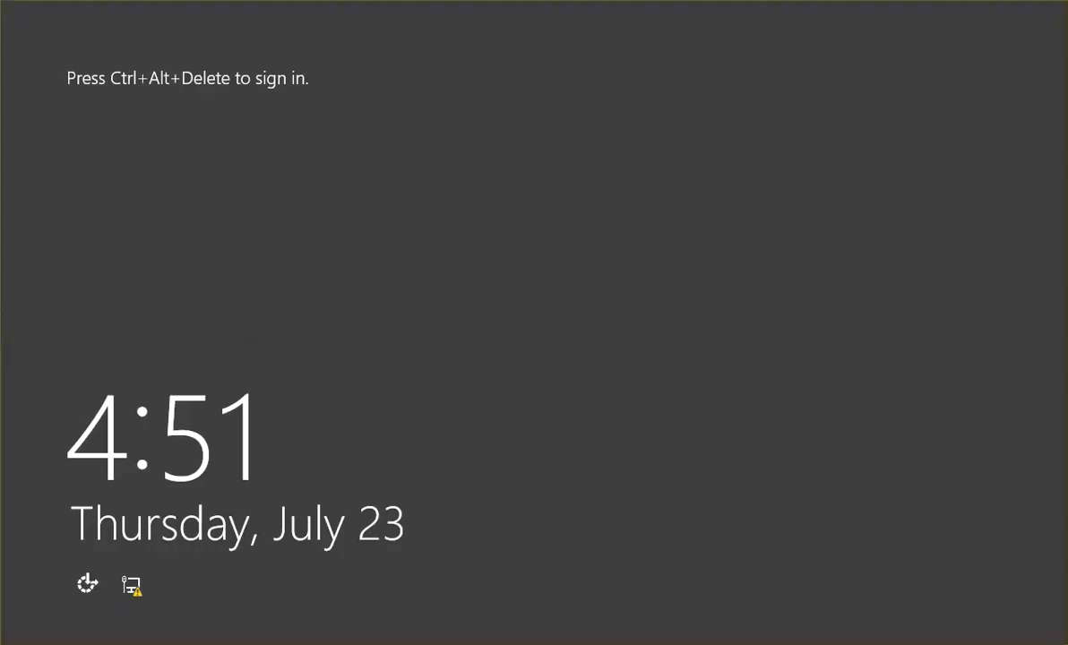
key("ctrl+alt+Delete")
type("netsoft\\")
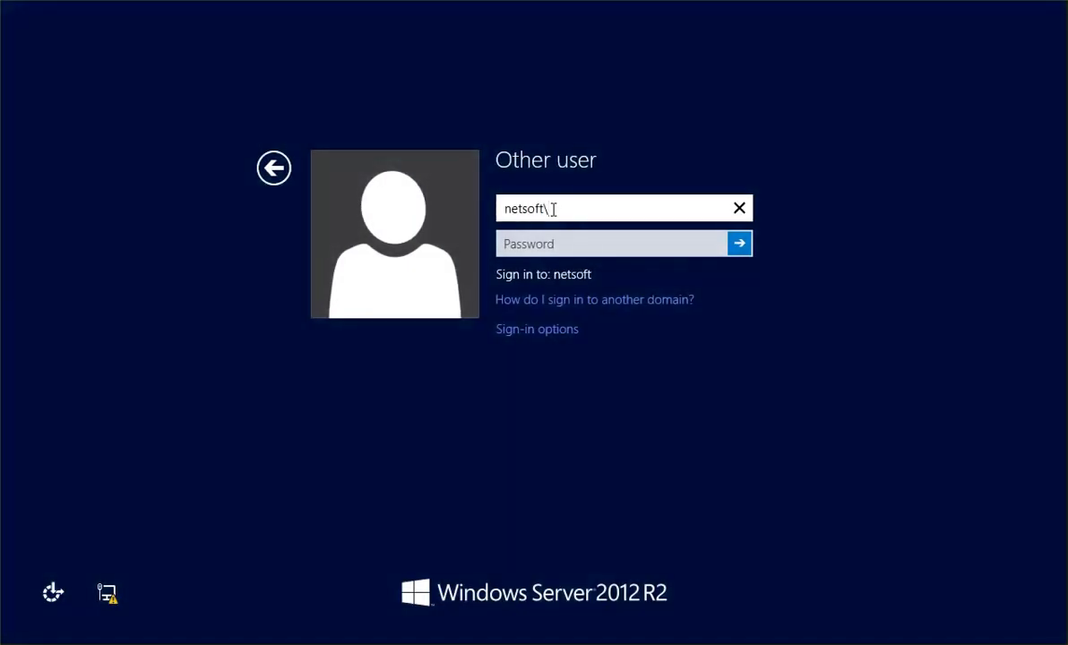
type("administrator")
key("Tab")
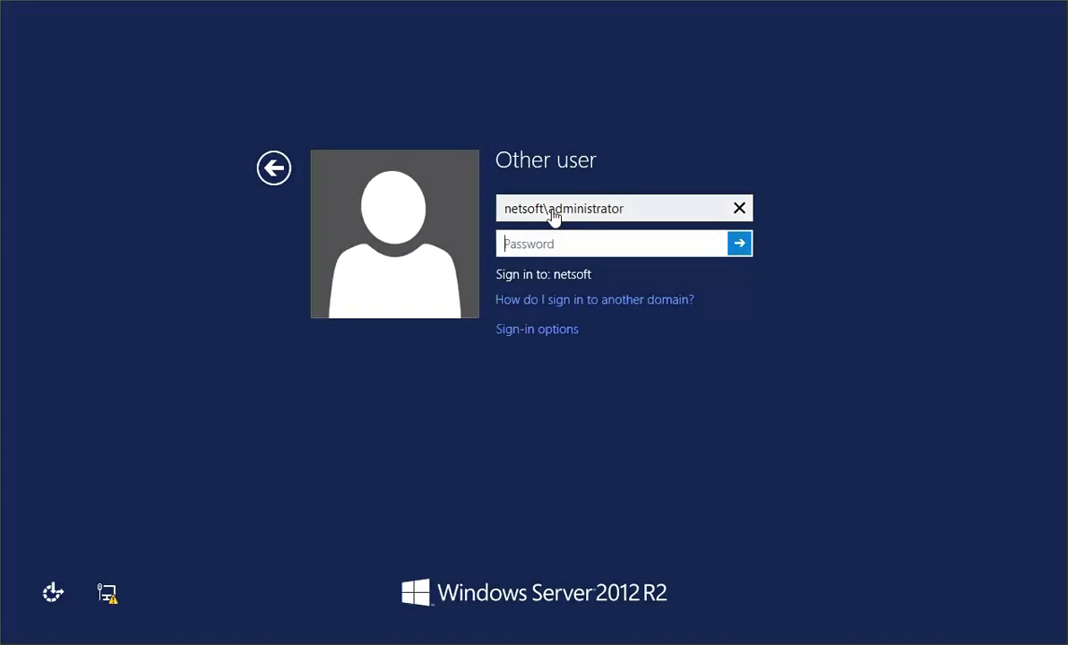
type("P@s")
key("Return")
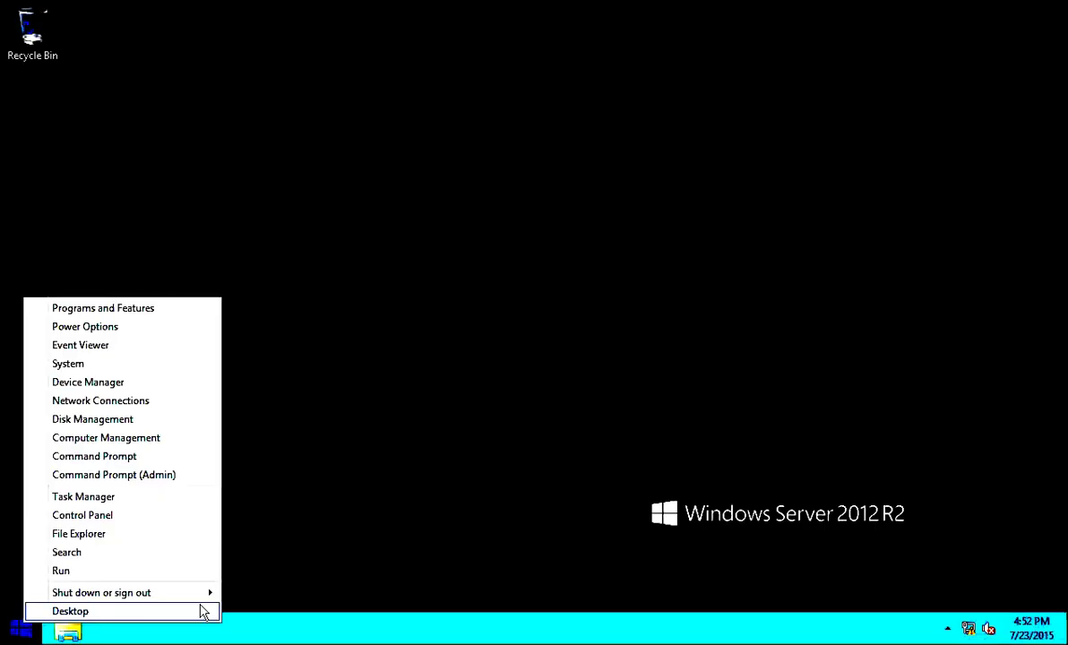
- Shut down the first server, confirming the shutdown reason
mouse_move(210, 593)
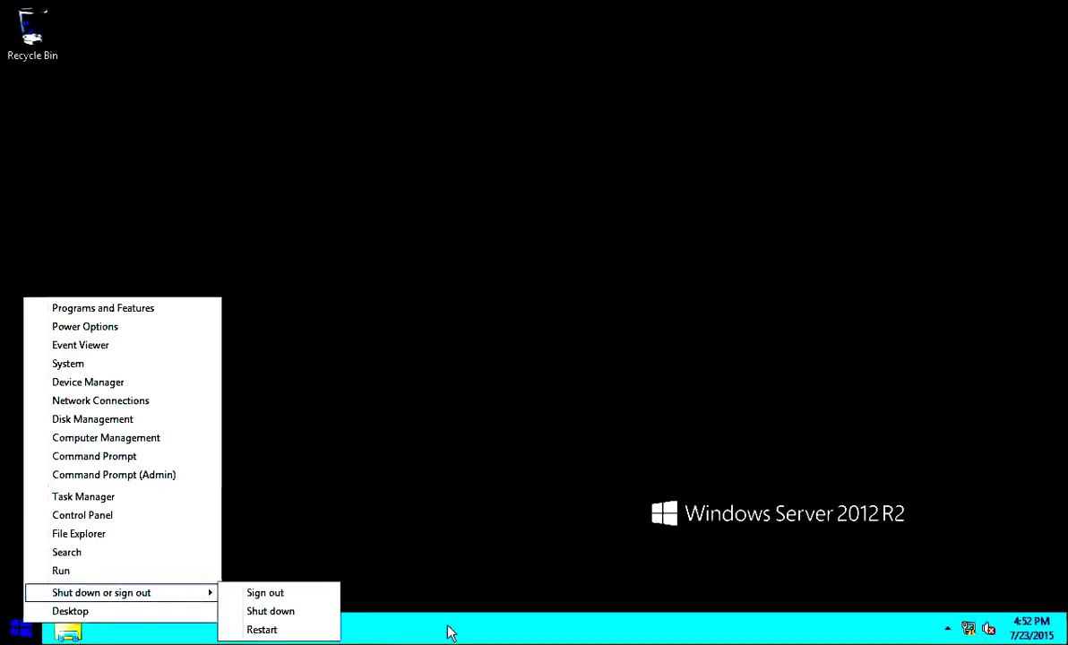
left_click(285, 610)
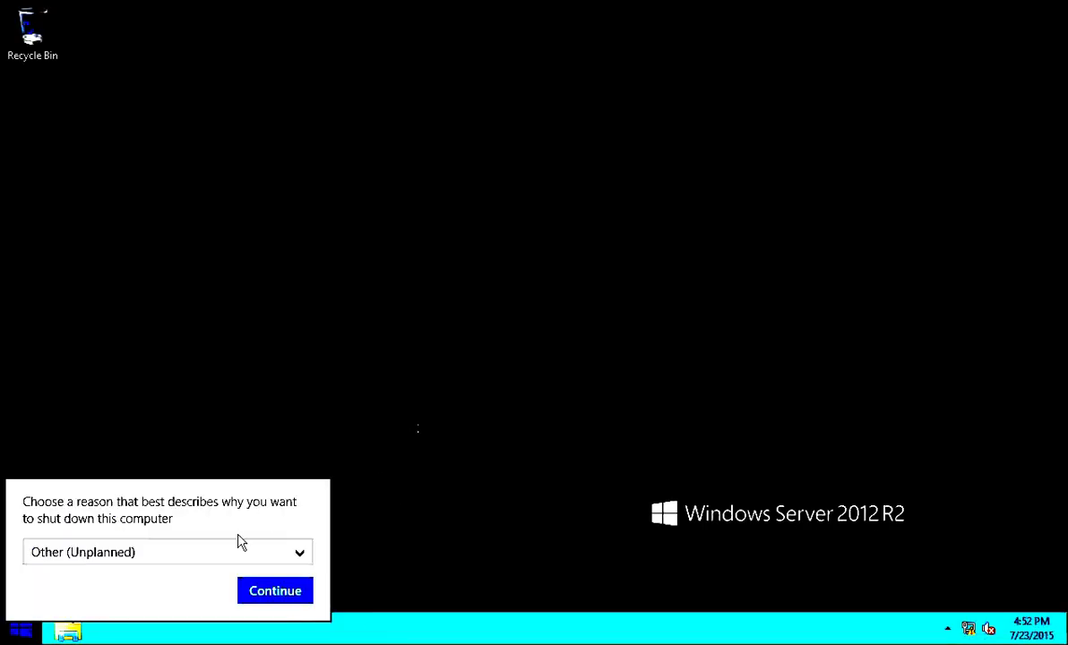
left_click(269, 588)
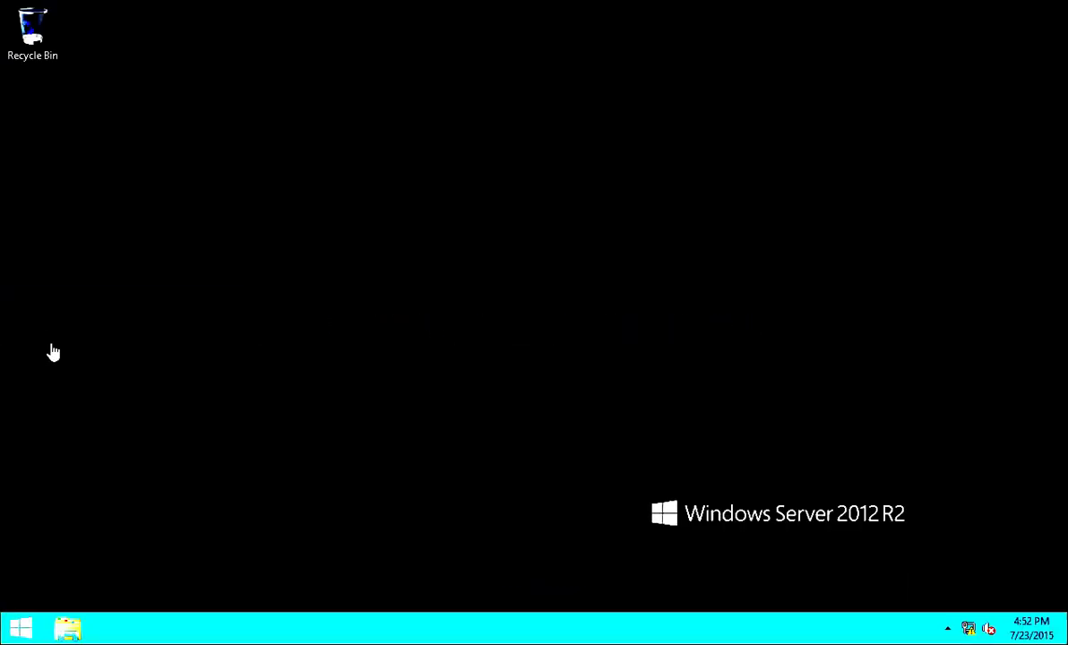
- Shut down the second server from the Start context menu and open its VM memory settings
right_click(25, 633)
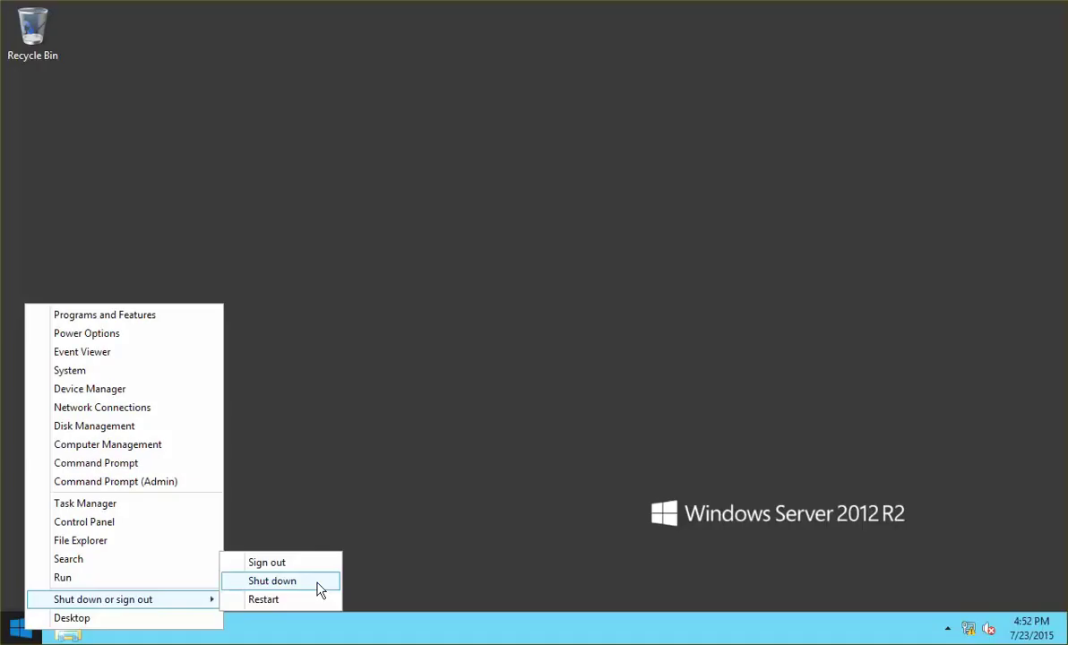
left_click(318, 590)
left_click(280, 598)
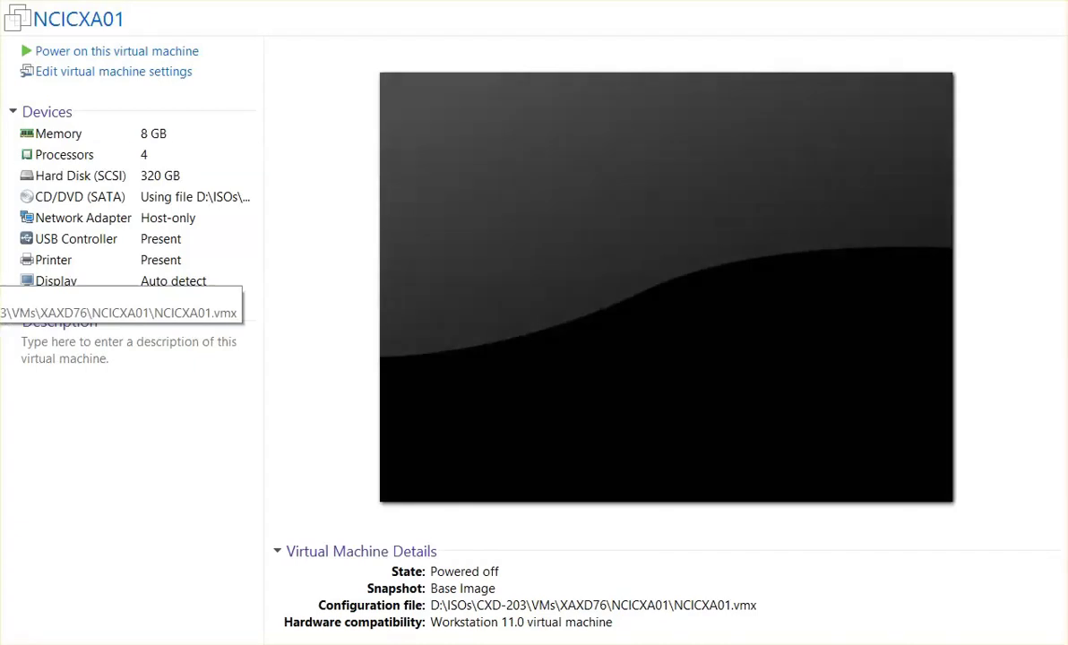
double_click(101, 136)
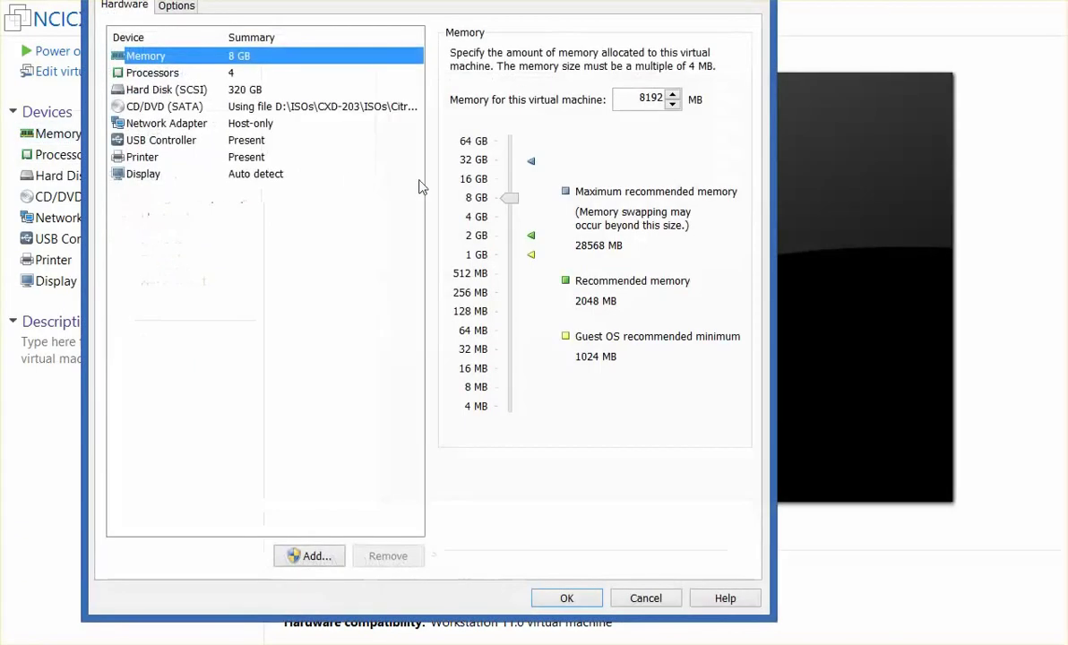
- Give the VM 4 GB memory and 2 processors, then power it on
left_click(478, 218)
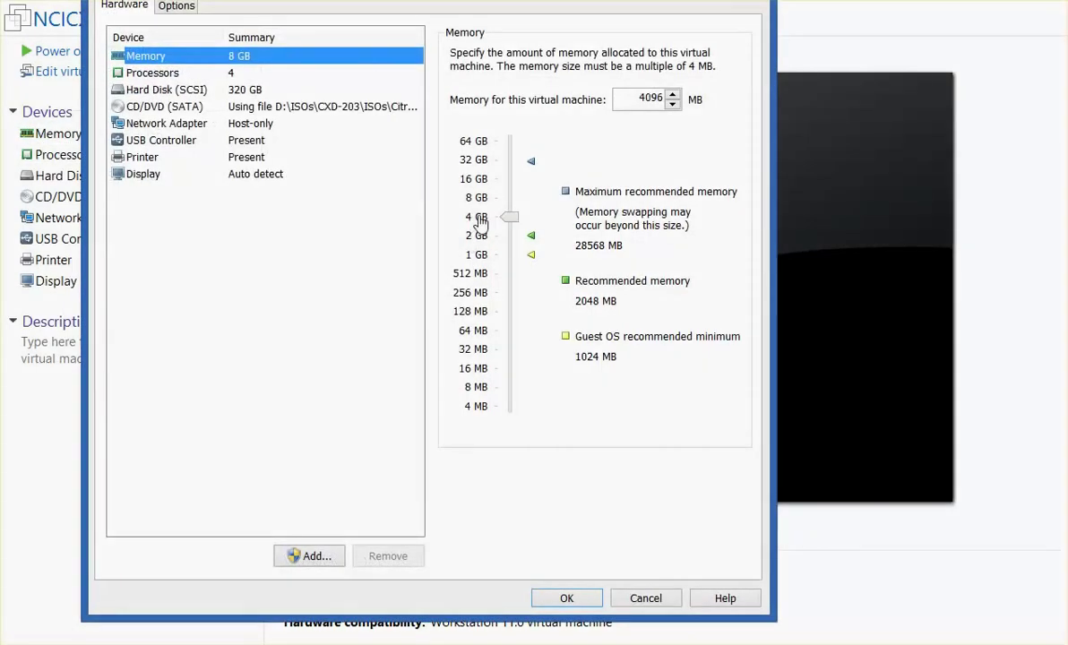
left_click(570, 597)
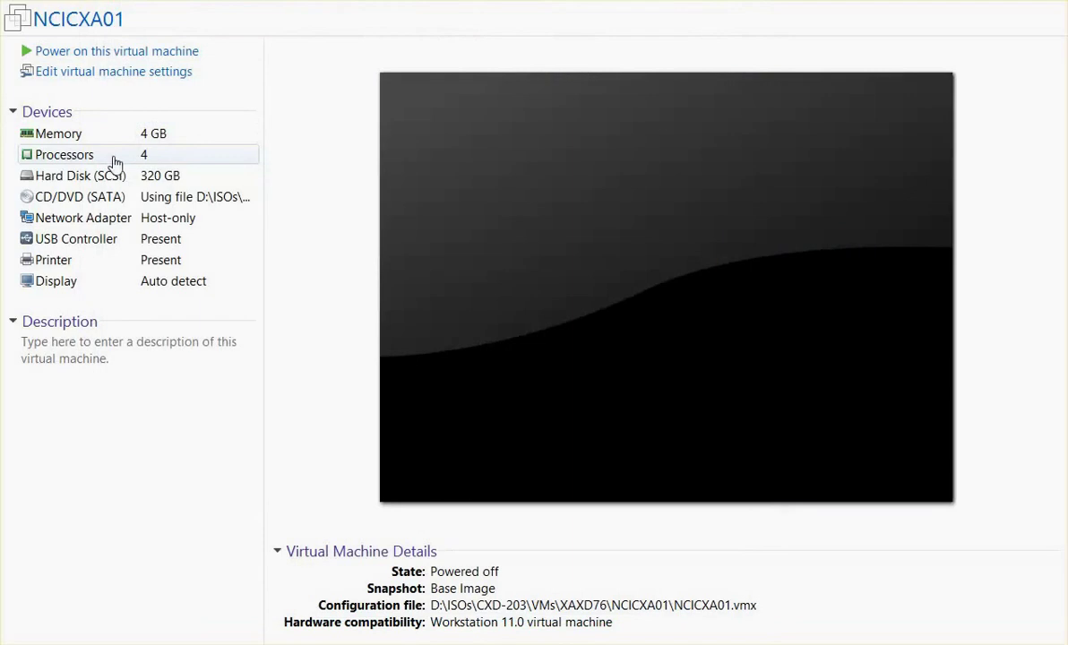
left_click(119, 163)
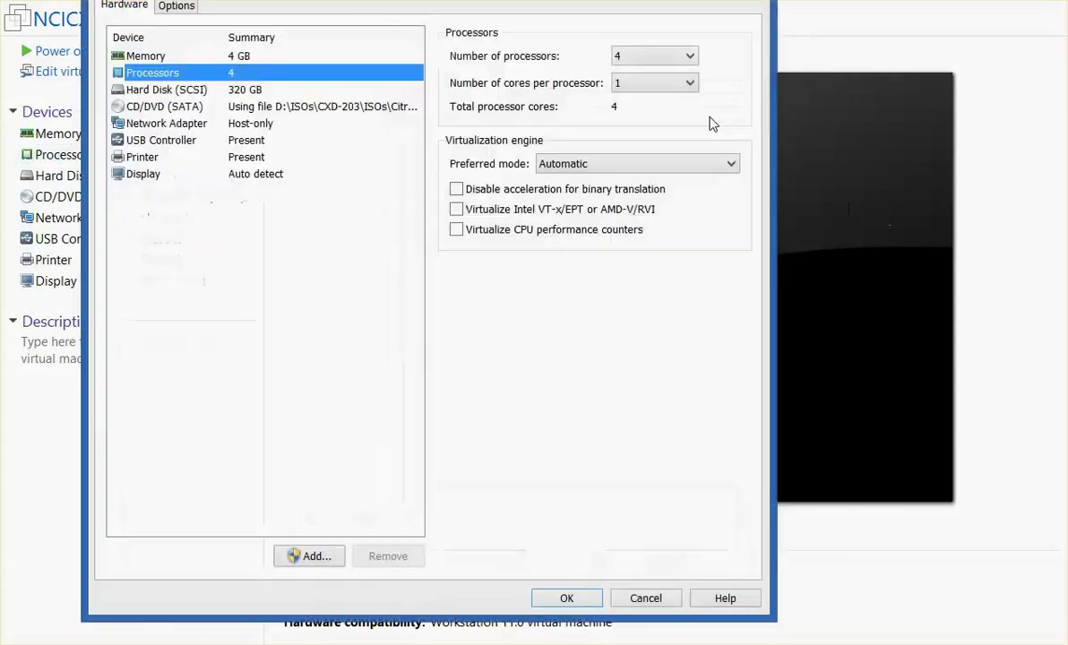
left_click(651, 58)
left_click(622, 87)
left_click(561, 599)
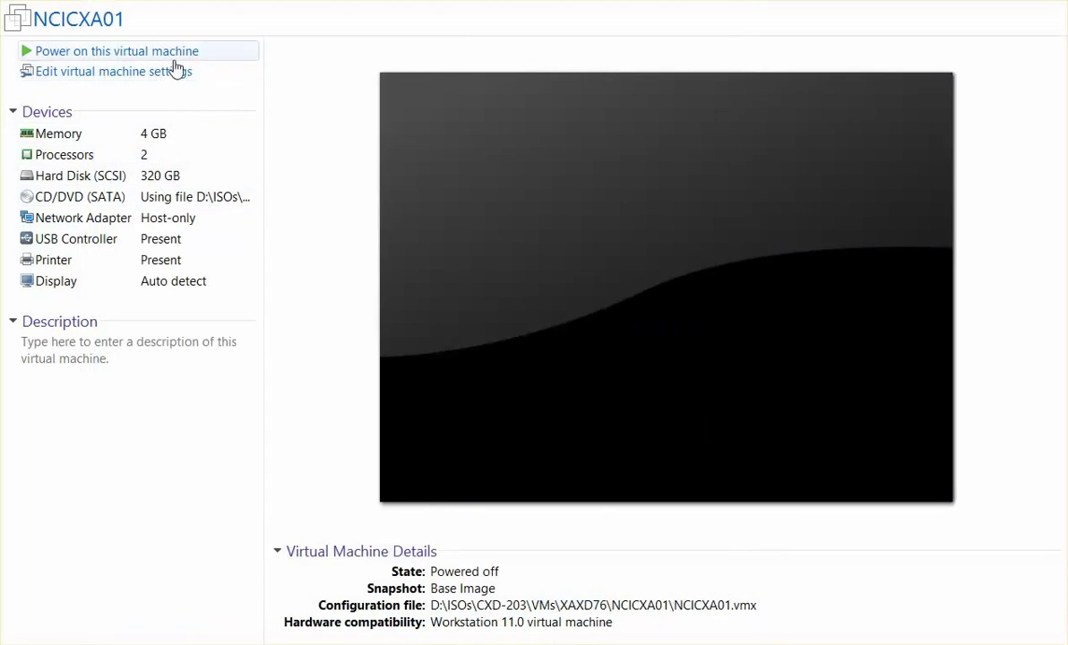
left_click(175, 59)
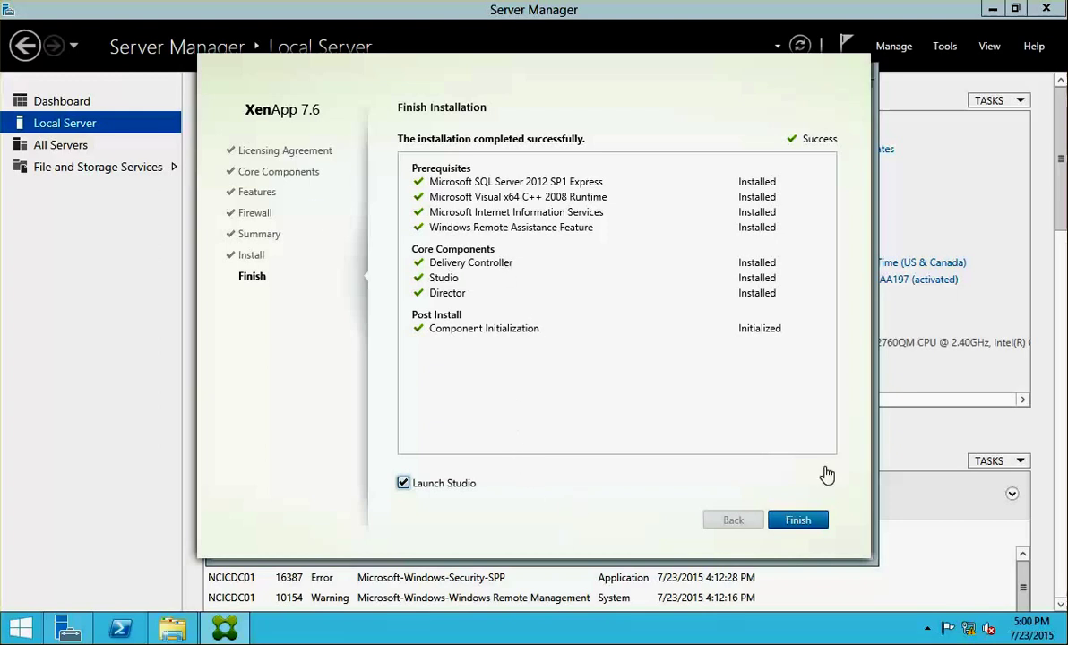
- Finish setup with Launch Studio checked, then start delivering applications and desktops to users
left_click(800, 520)
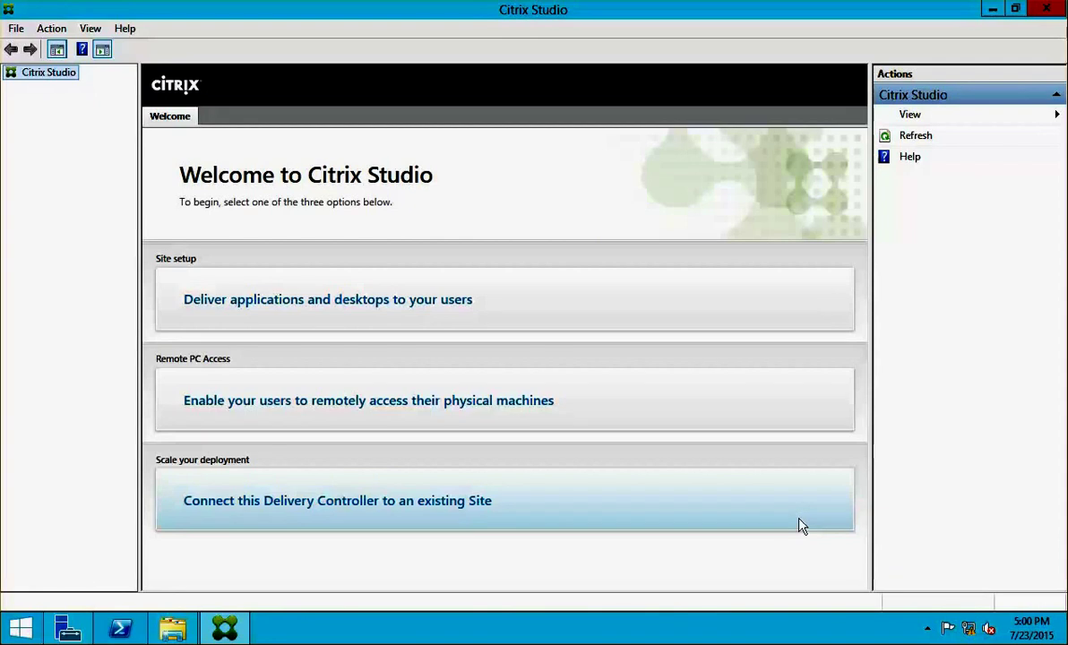
left_click(318, 289)
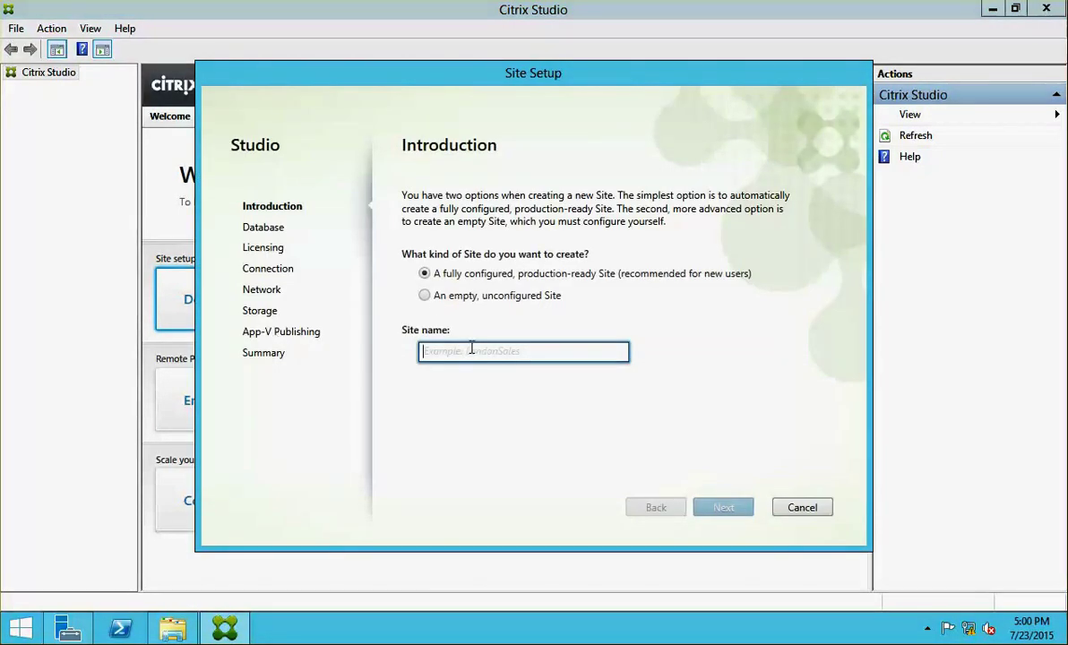
- Name the site NCITORONTO, create database CitrixNCITORONTO on .\SQLEXPRESS, and connect to license server NCICLS01:27000
type("NCITORONTO")
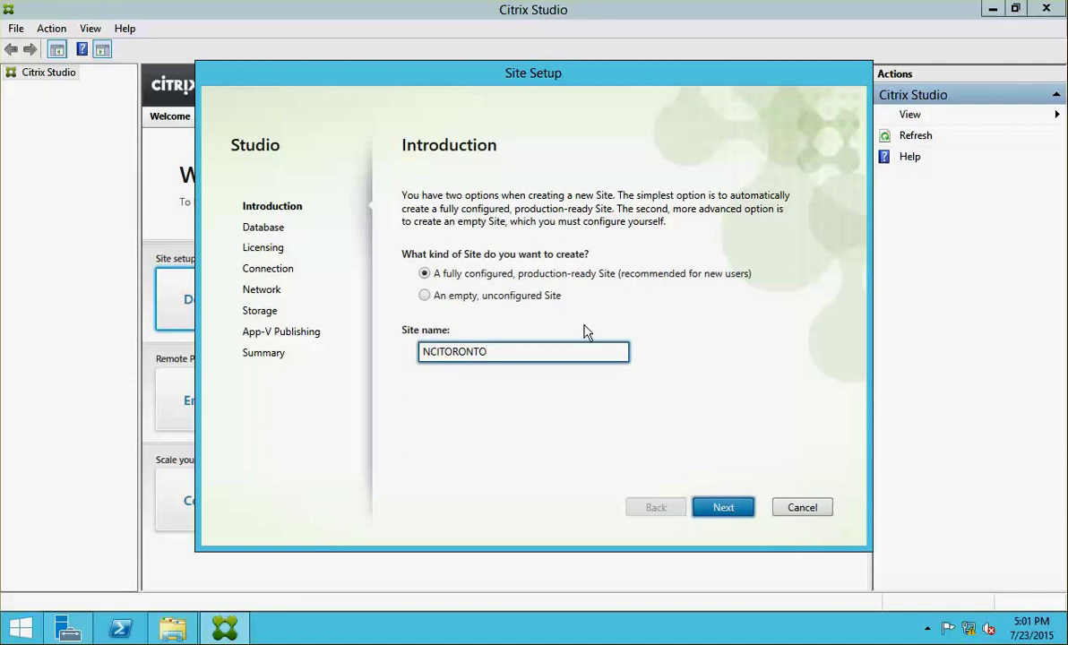
left_click(723, 508)
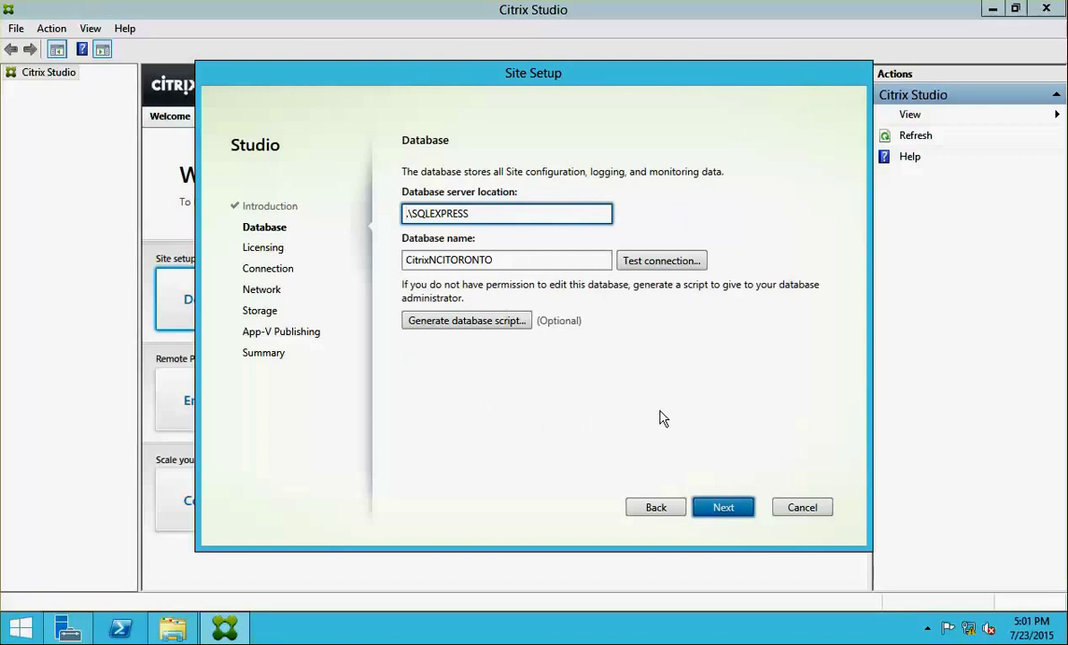
left_click(723, 509)
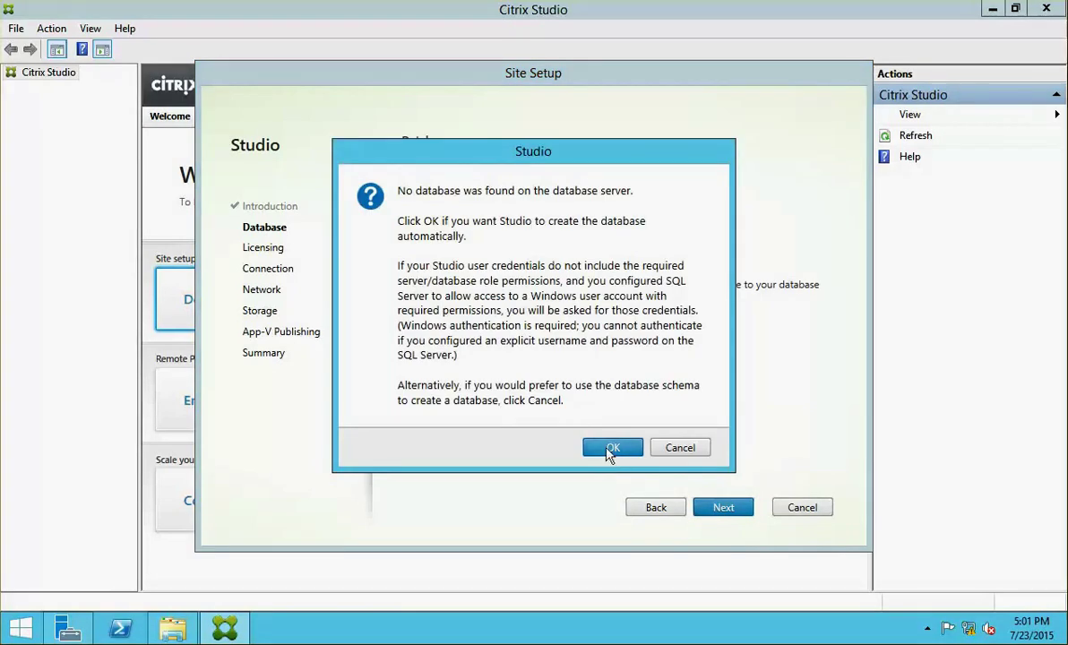
left_click(610, 456)
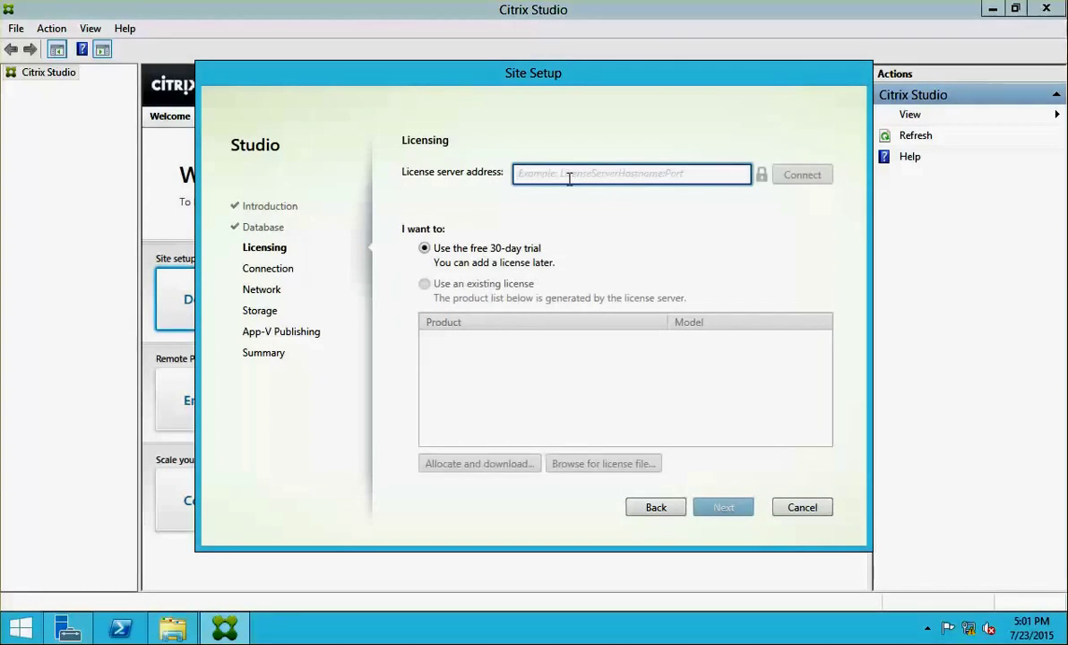
type("NCICLS01:27000")
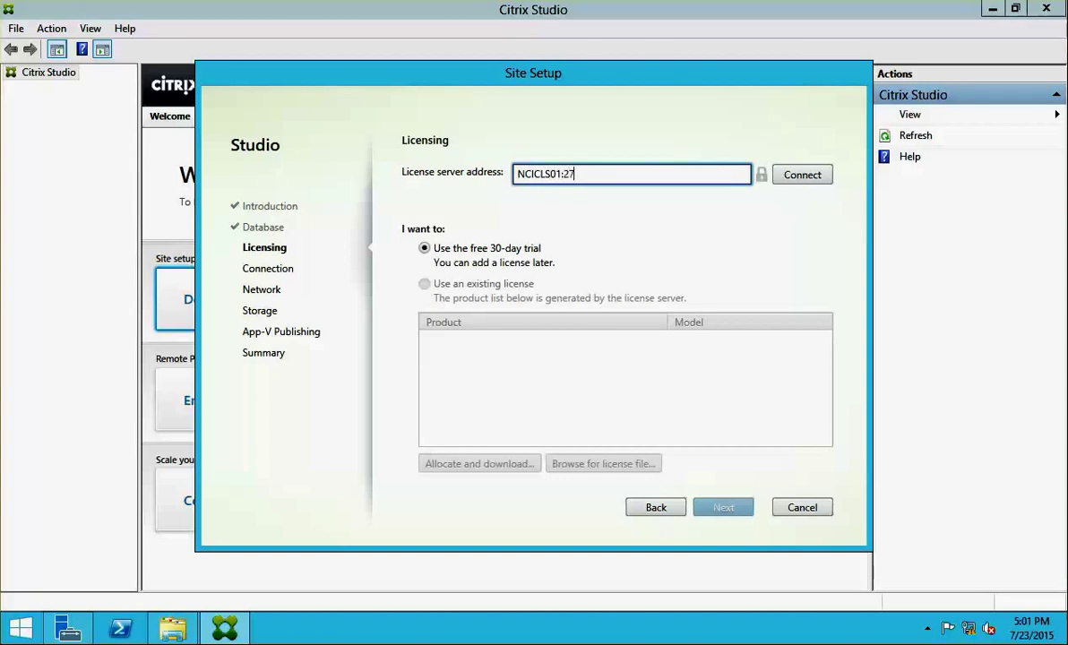
left_click(797, 177)
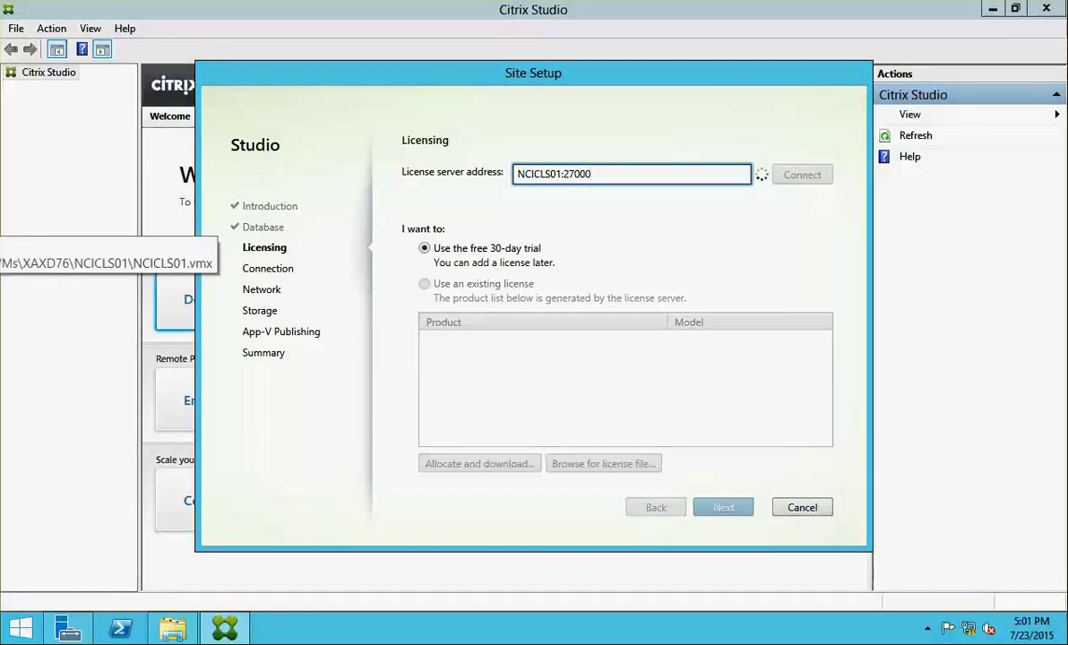
- Unlock the other server VM by signing in with the domain Administrator password
left_click(0, 226)
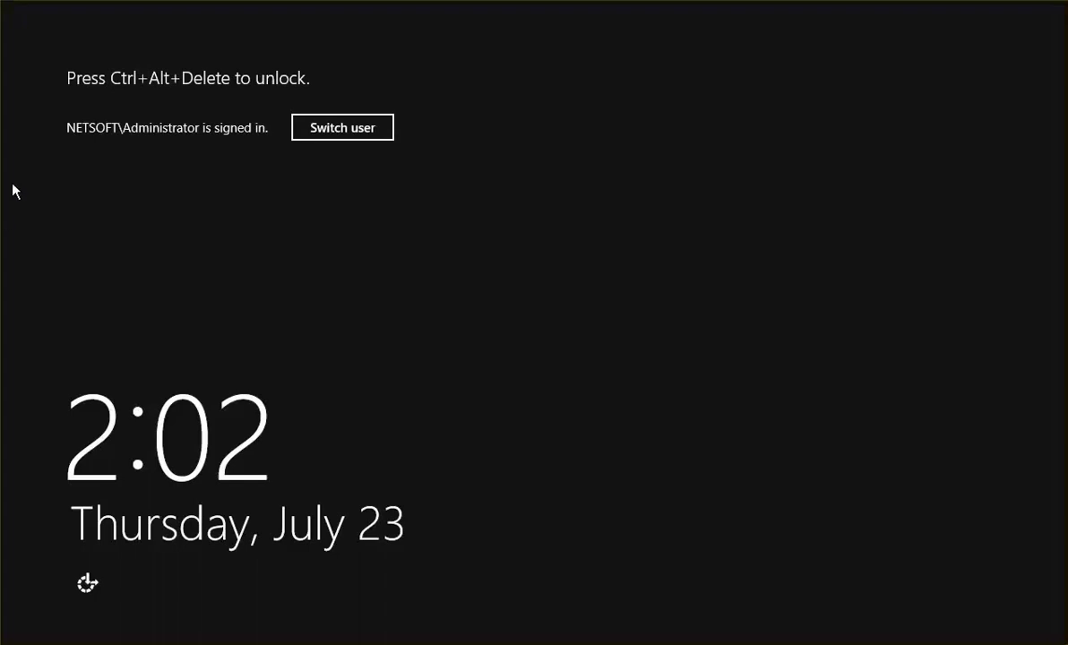
key("ctrl+alt+Insert")
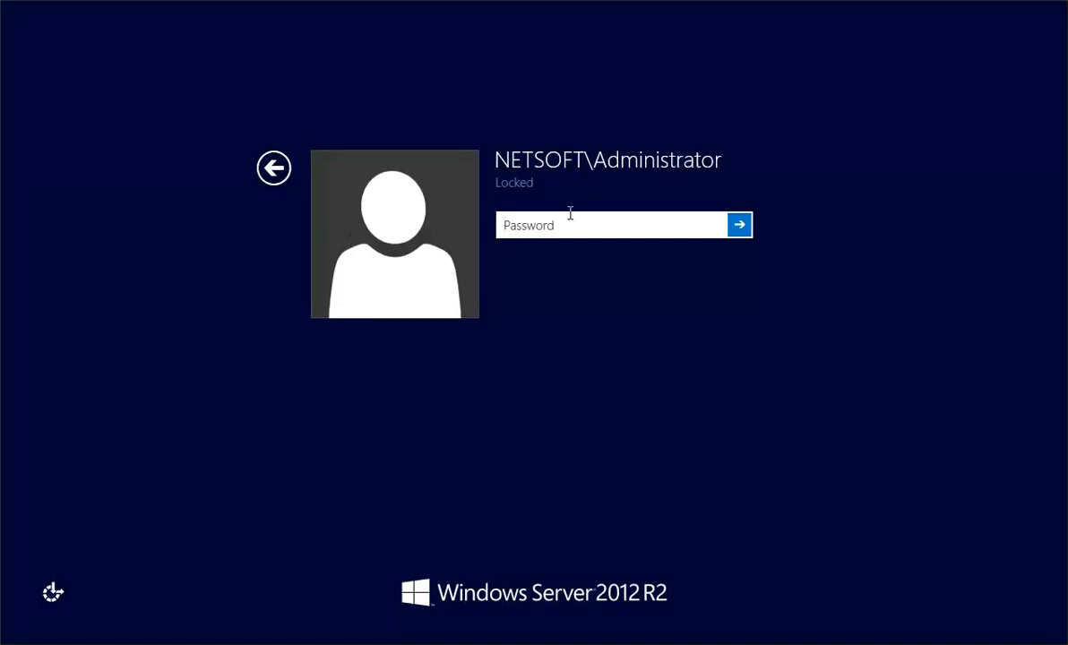
type("••")
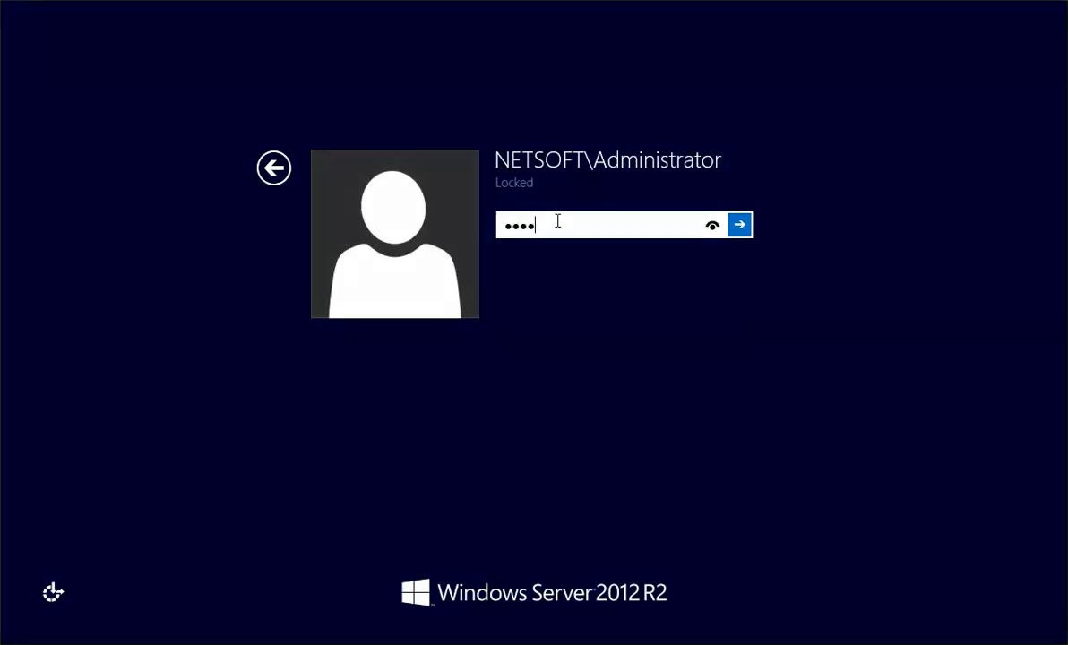
key("Return")
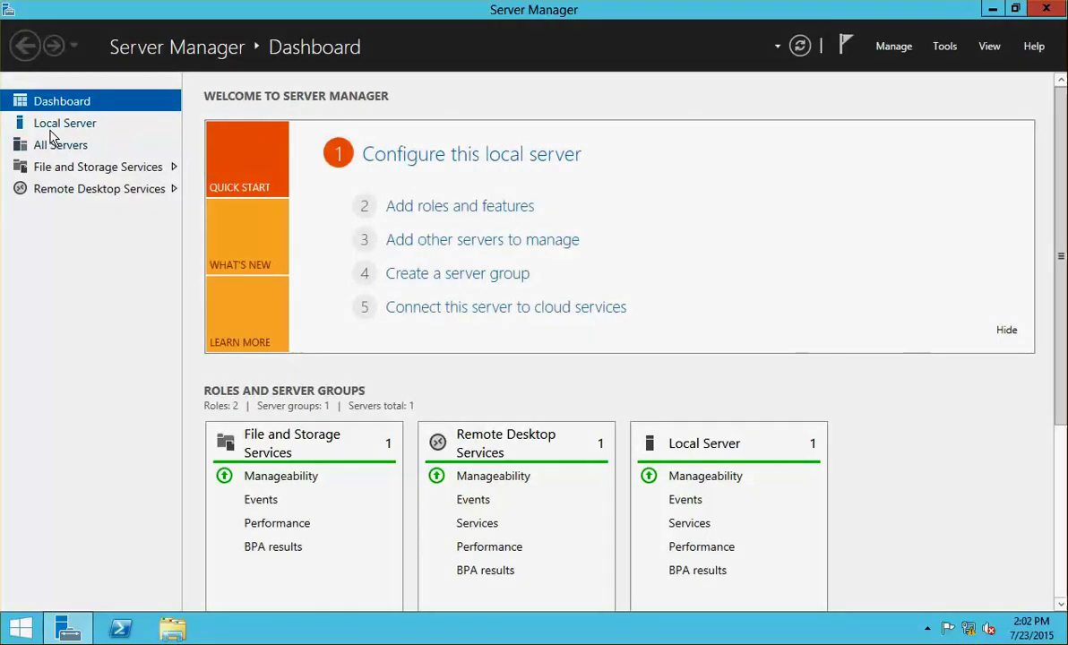
- Compare the NCICSF01 and NCICLS01 DNS host records, both at 172.16.10.20, then view NCICSF01's Local Server page
left_click(50, 129)
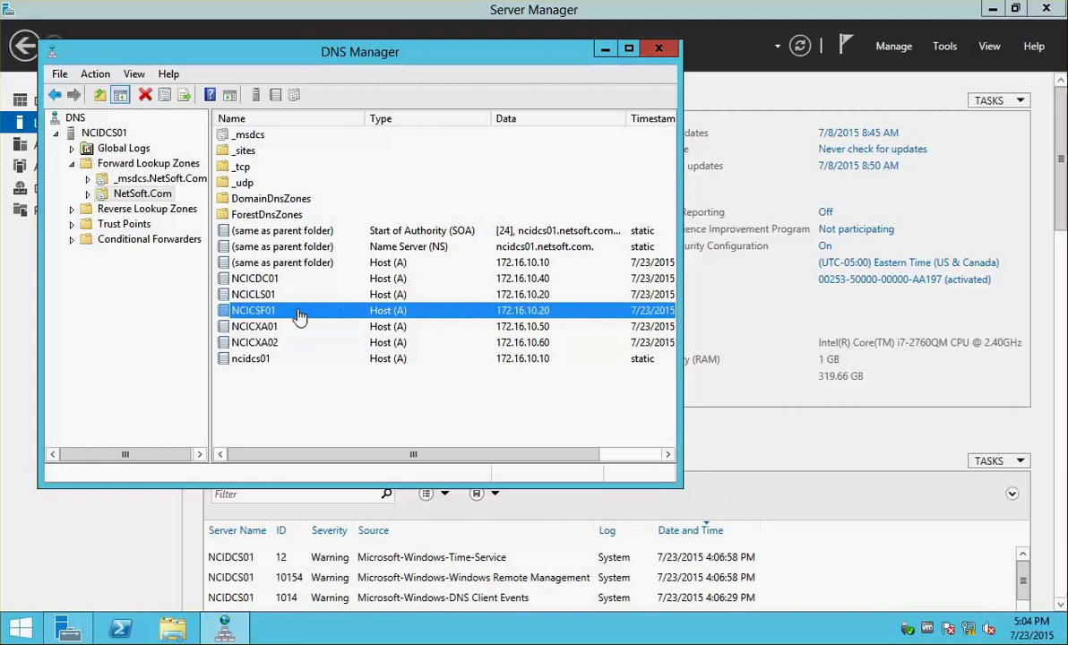
left_click(252, 298)
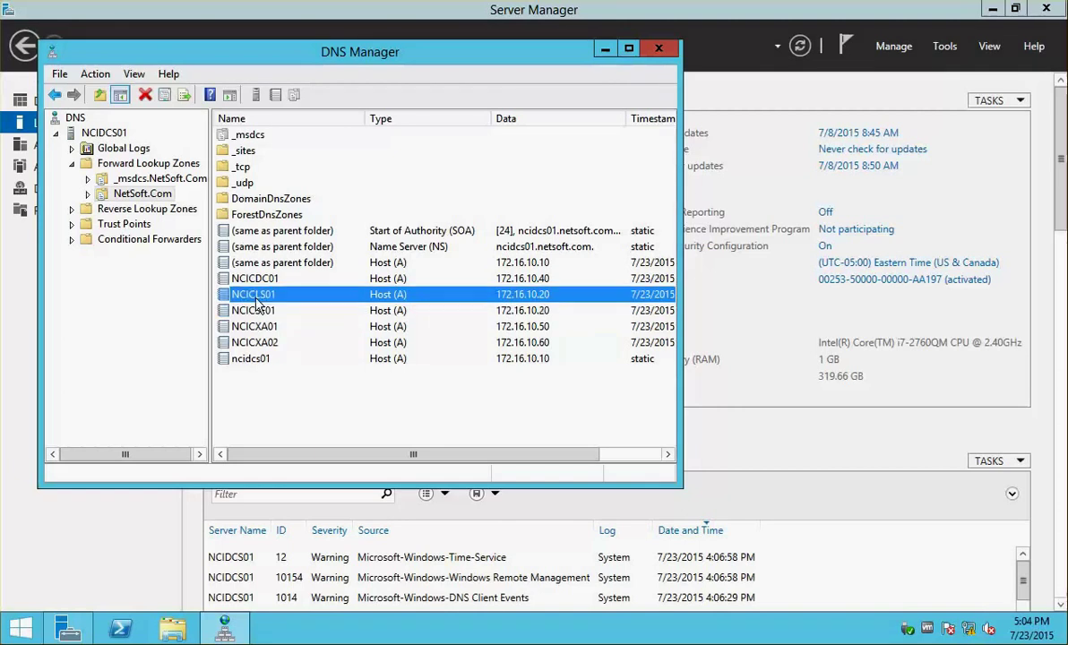
left_click(260, 314)
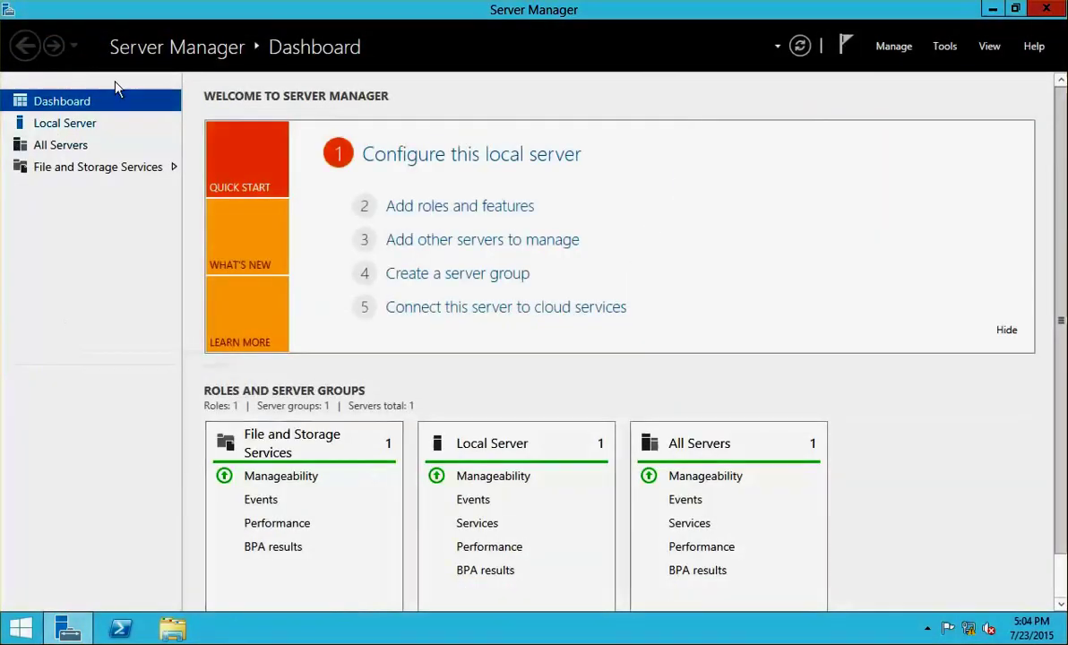
left_click(59, 123)
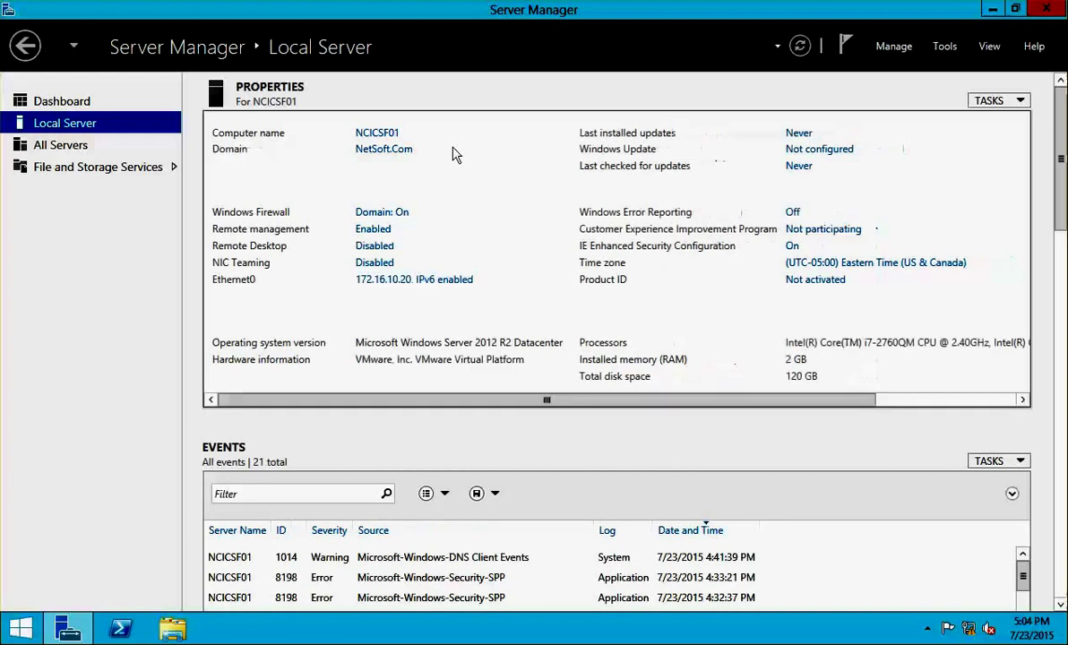
- Change NCICSF01's Ethernet0 IPv4 address from 172.16.10.20 to 172.16.10.30 and close the network windows
left_click(407, 281)
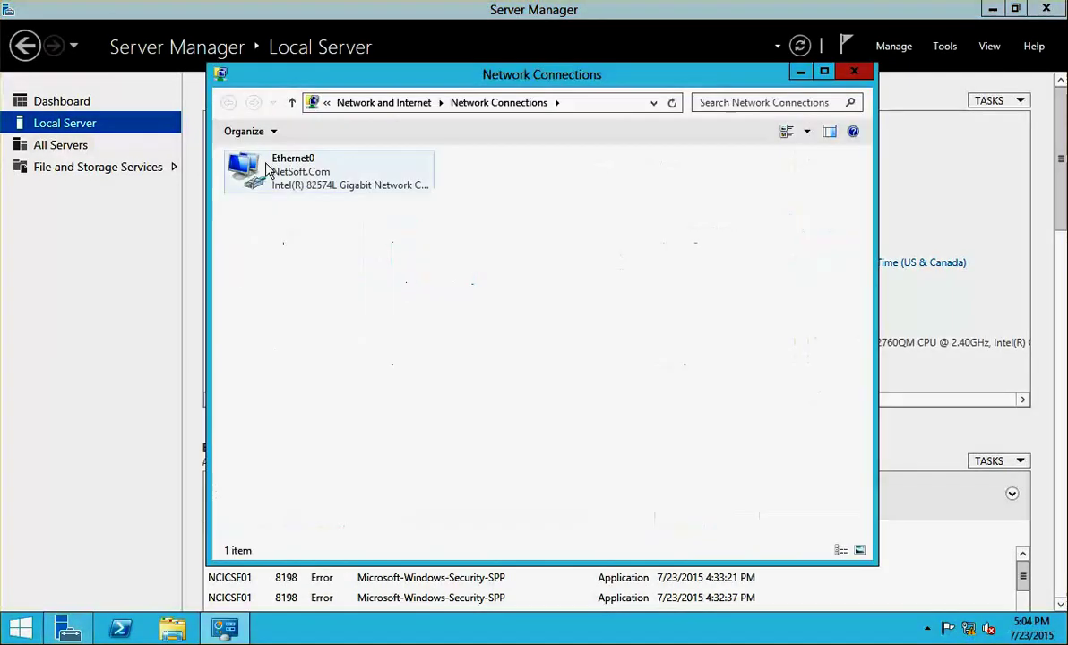
double_click(287, 171)
left_click(419, 454)
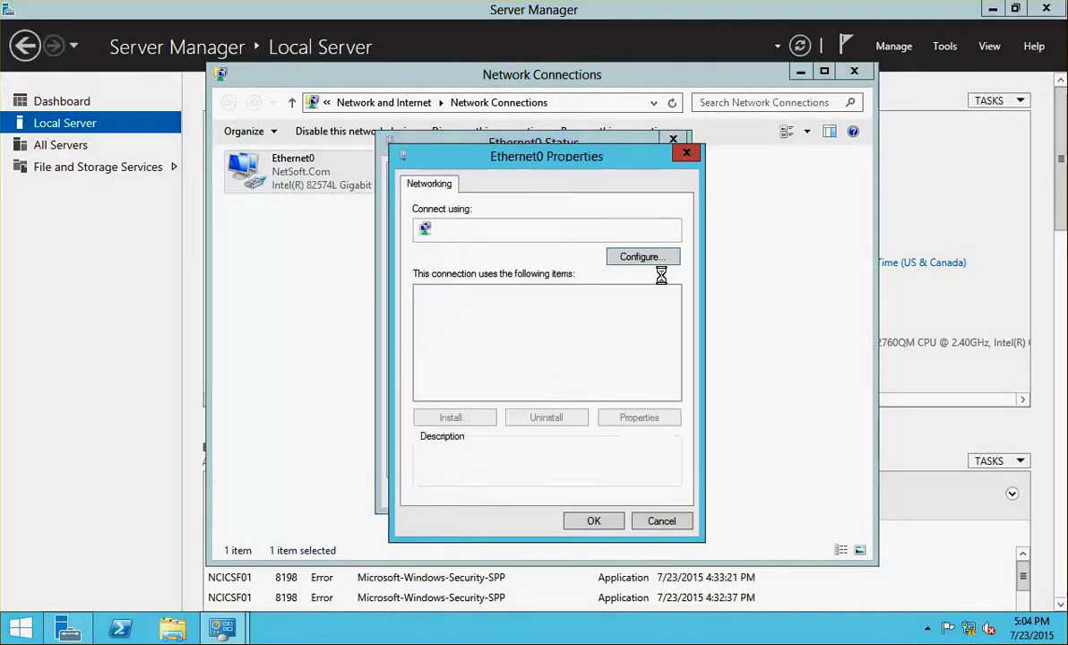
left_click(579, 394)
left_click(638, 417)
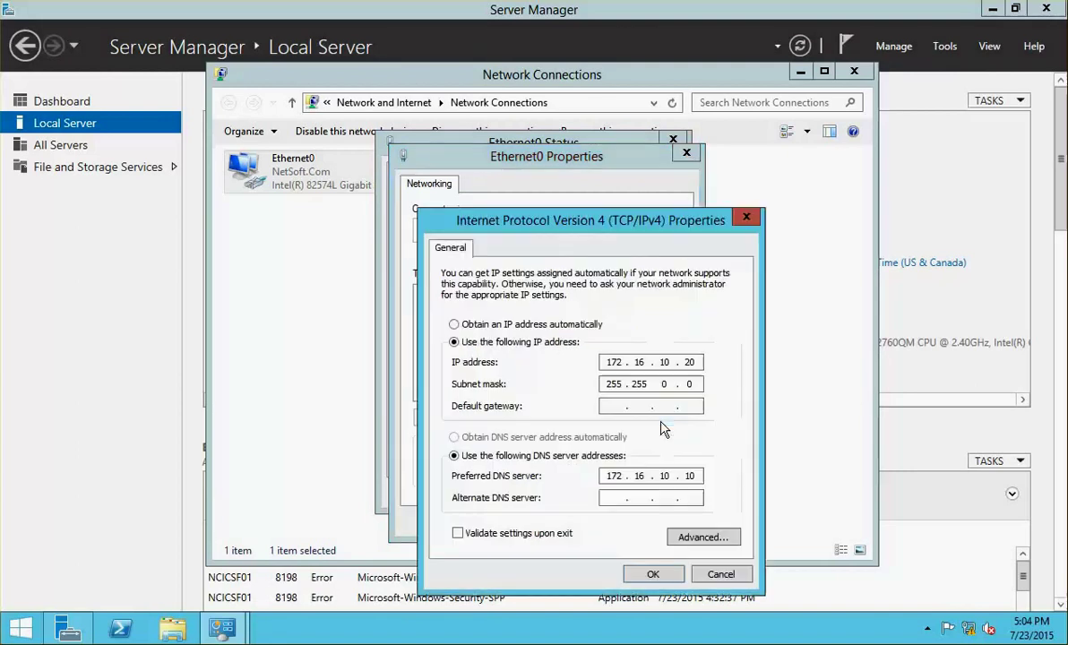
key("BackSpace")
type("30")
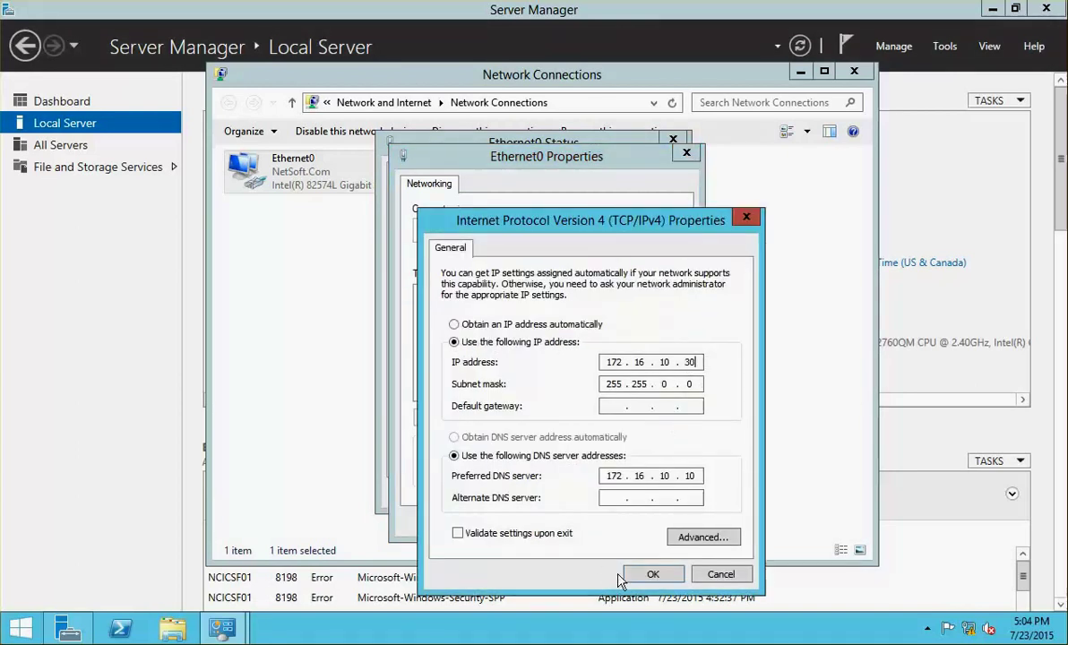
left_click(641, 575)
left_click(597, 524)
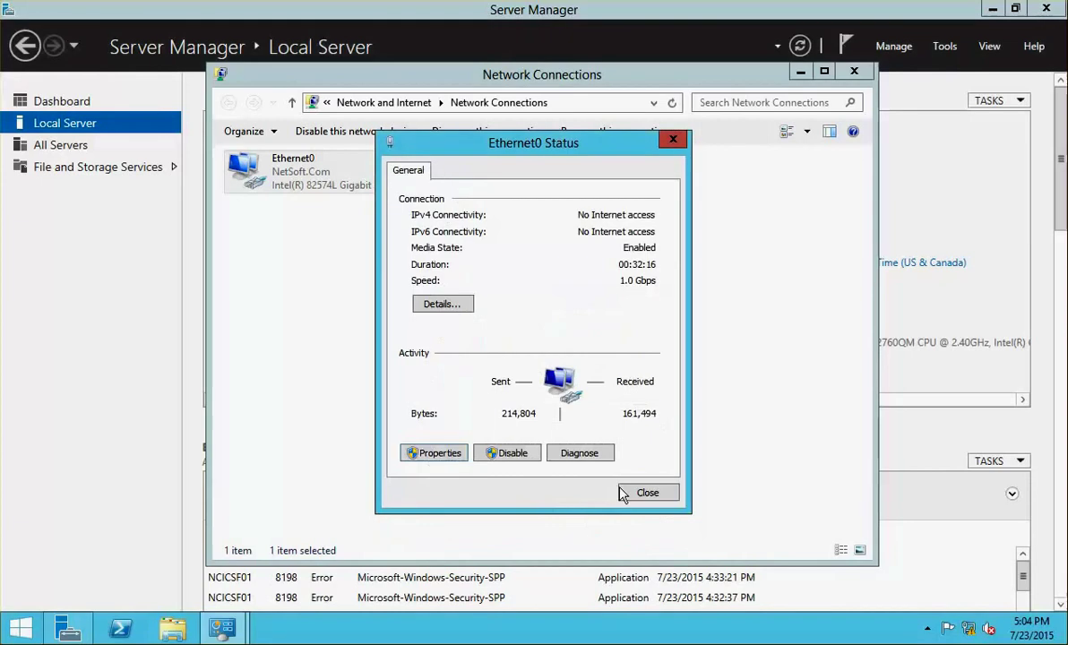
left_click(635, 494)
left_click(854, 71)
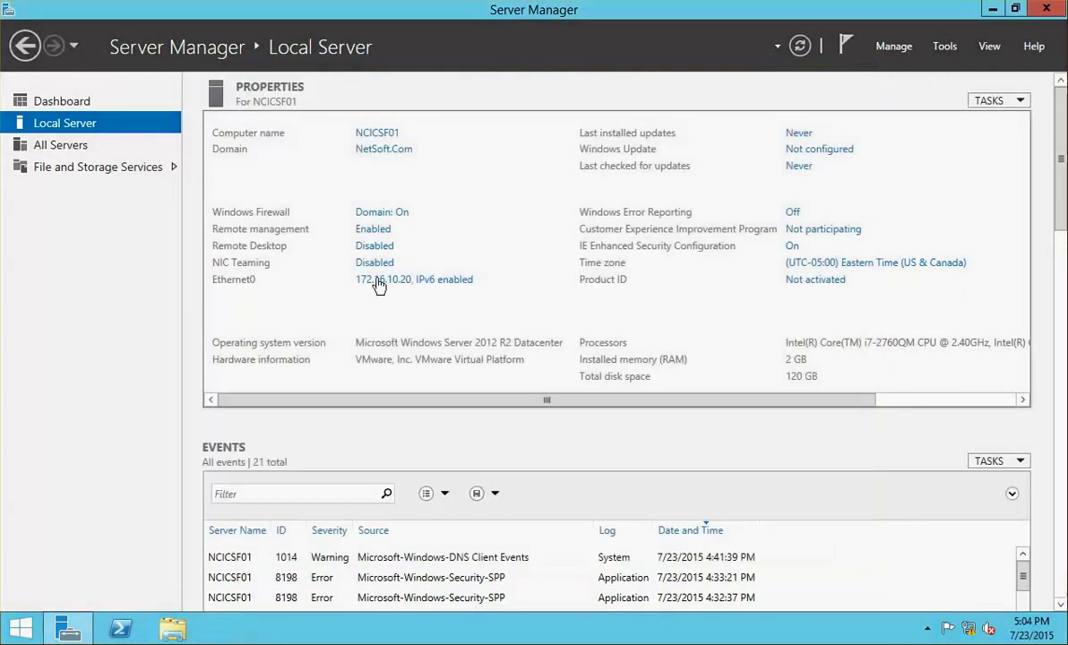
- Refresh DNS on the domain controller and confirm NetSoft.Com now lists NCICSF01 at 172.16.10.30
left_click(2, 221)
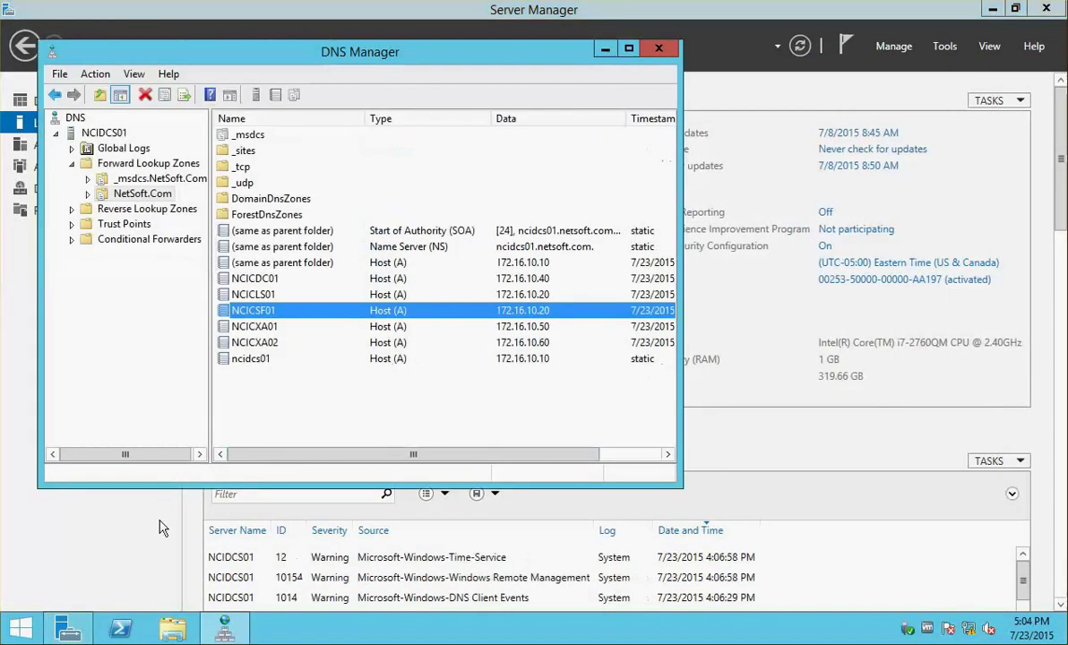
left_click(2, 236)
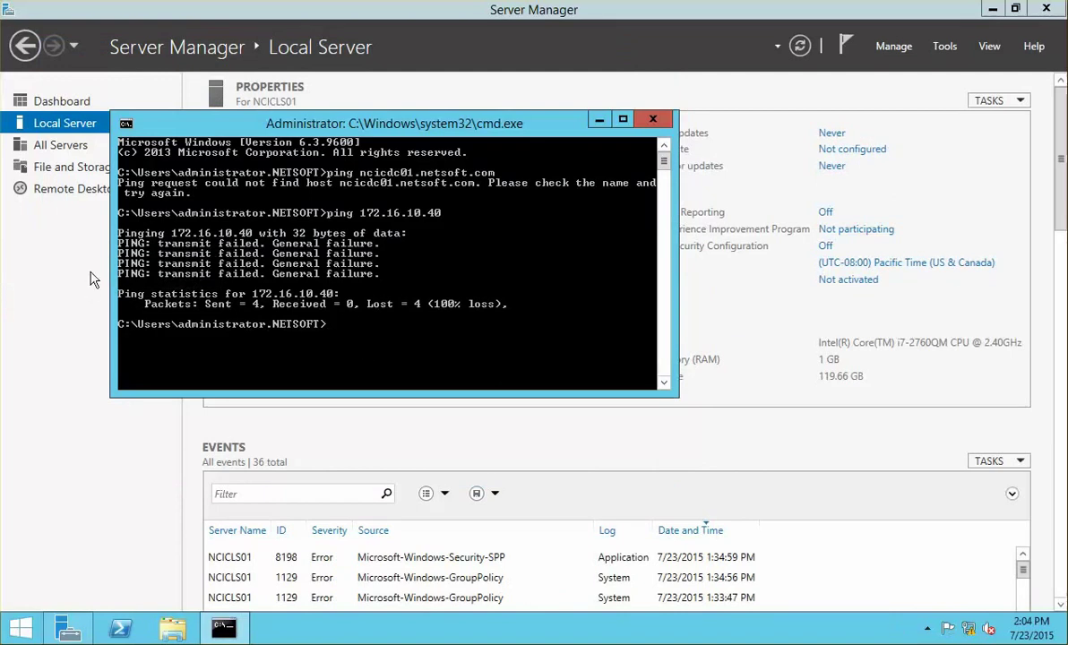
left_click(2, 221)
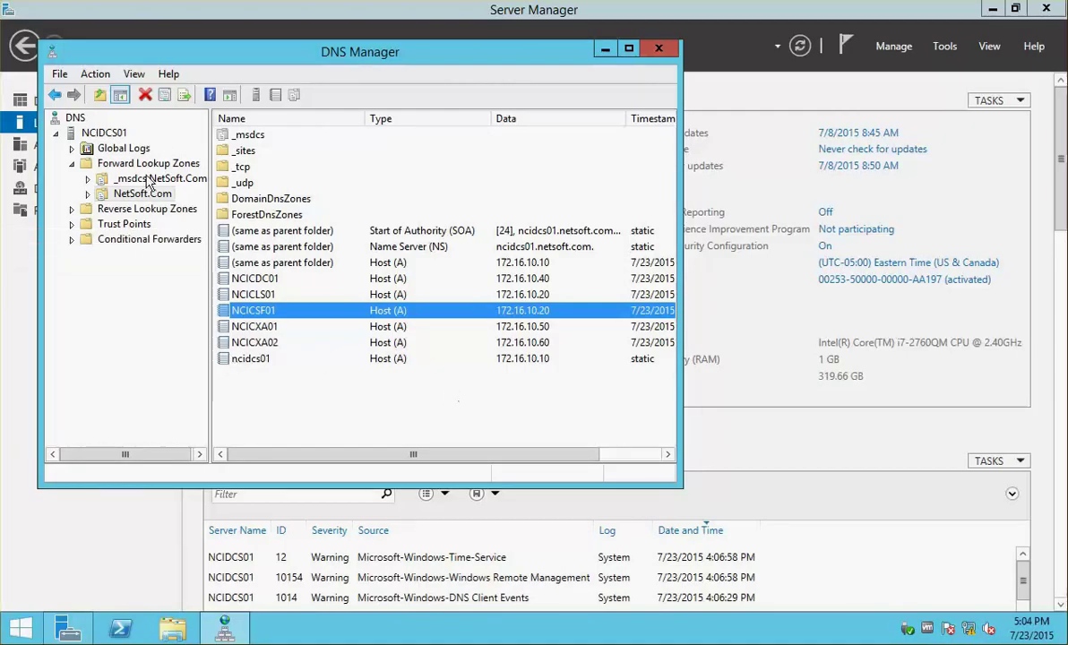
left_click(104, 133)
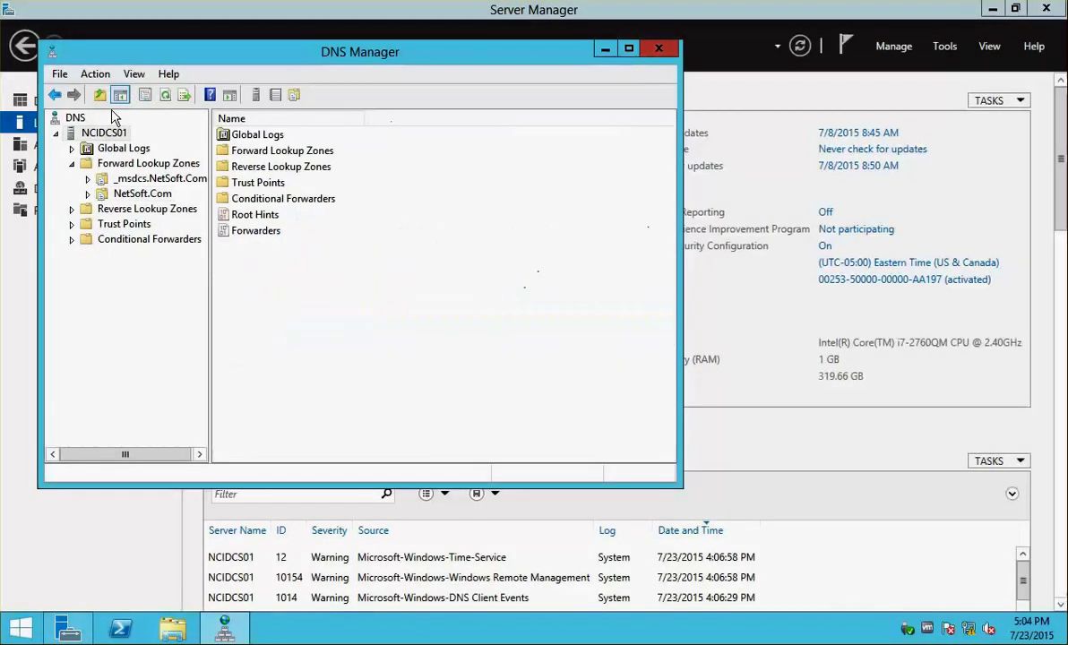
left_click(166, 97)
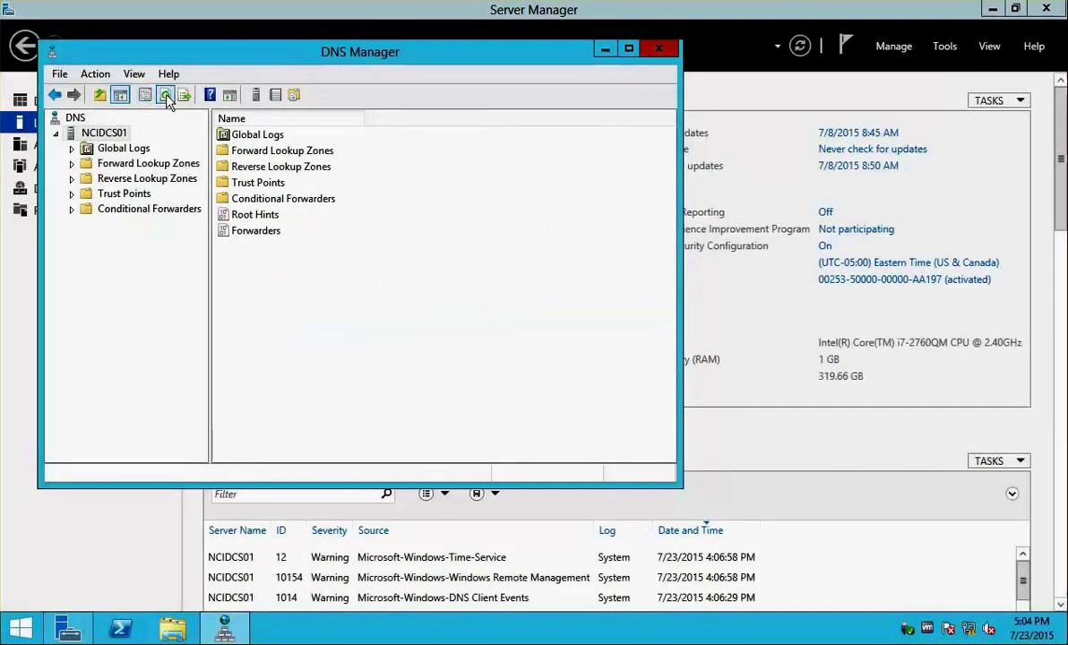
double_click(90, 163)
left_click(103, 194)
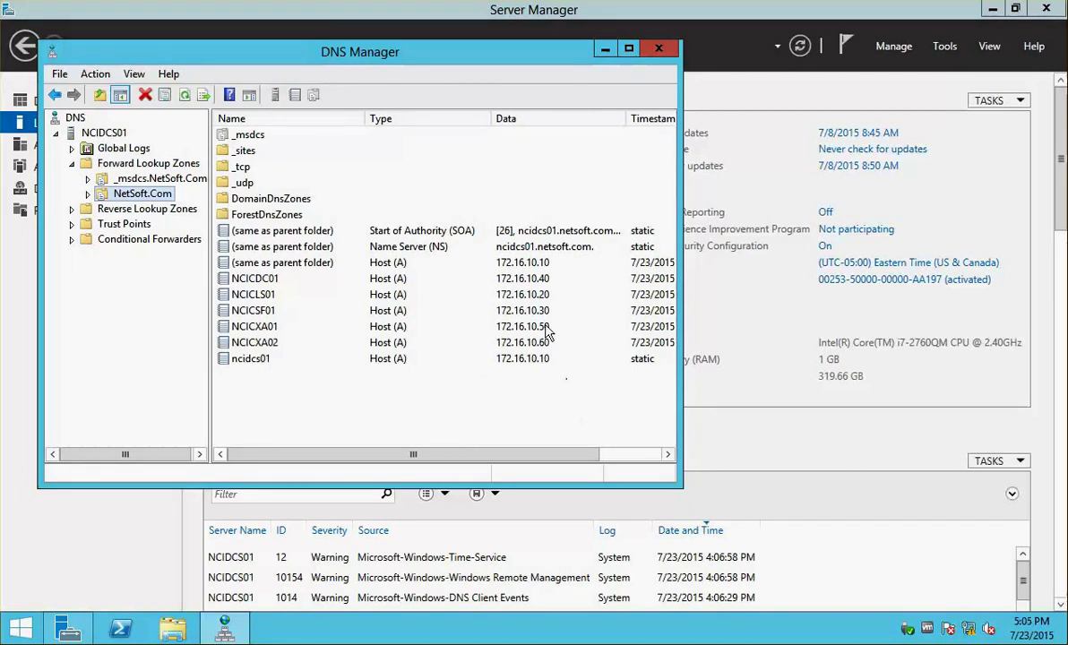
left_click(512, 311)
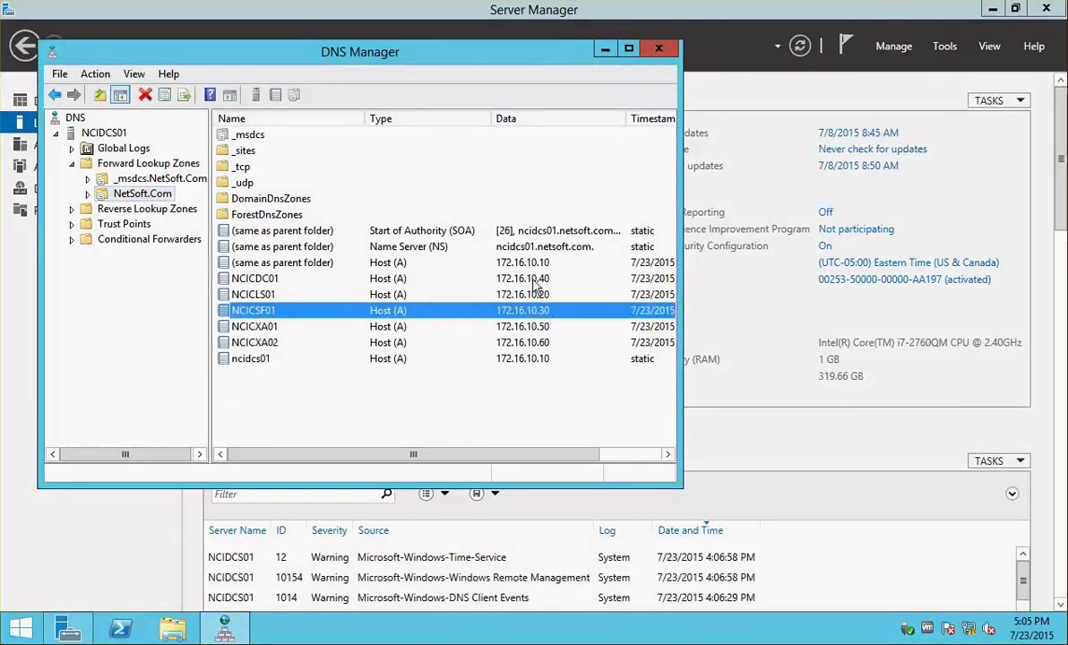
left_click(2, 244)
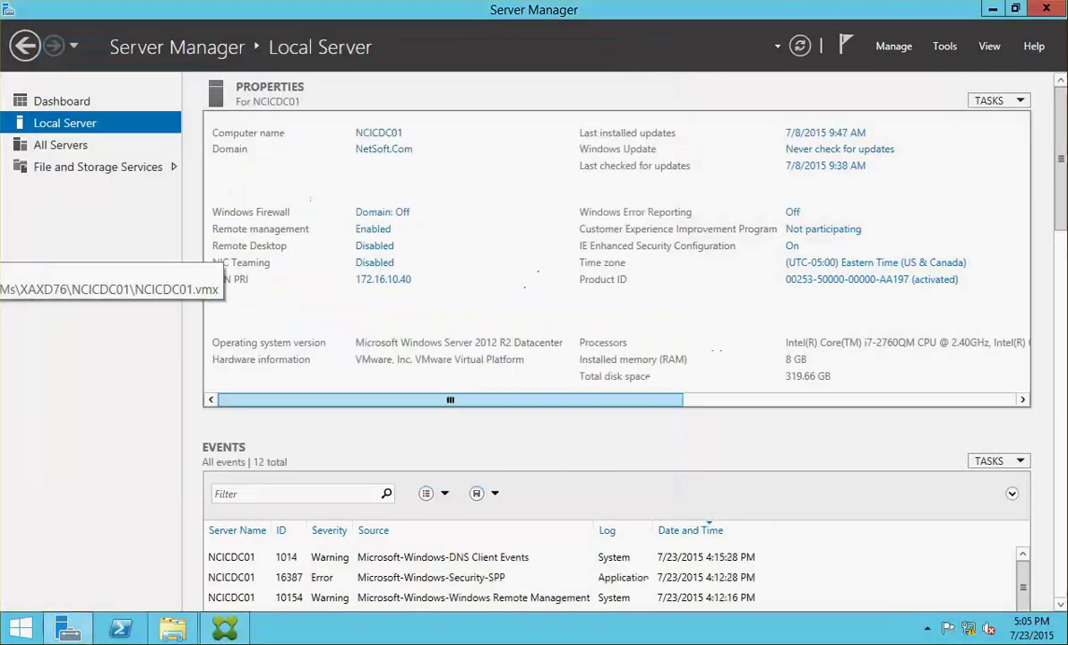
- Rerun ping 172.16.10.40 from NCICLS01's Command Prompt
left_click(2, 233)
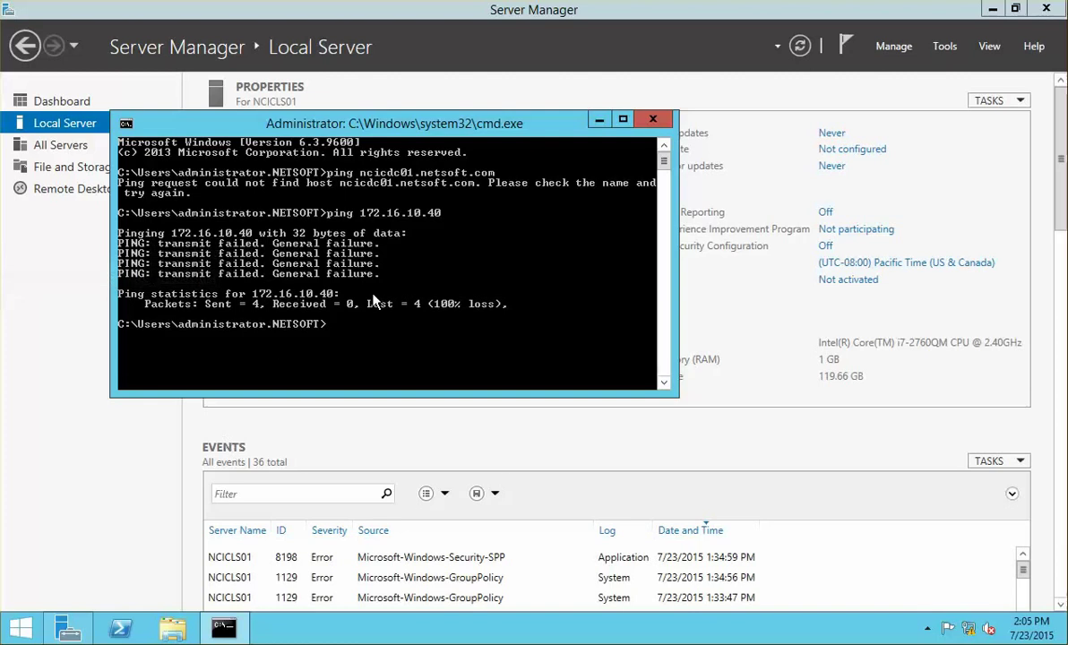
key("Up")
key("Return")
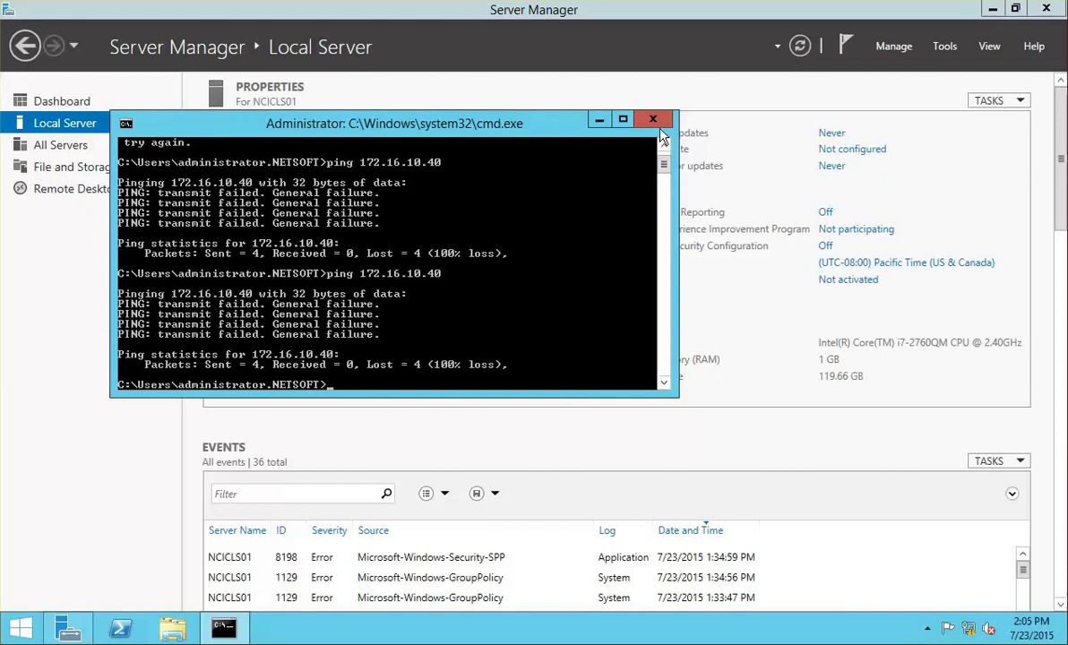
- Shut down NCICSF01 by running shutdown.exe -s -t 0 in PowerShell
left_click(2, 313)
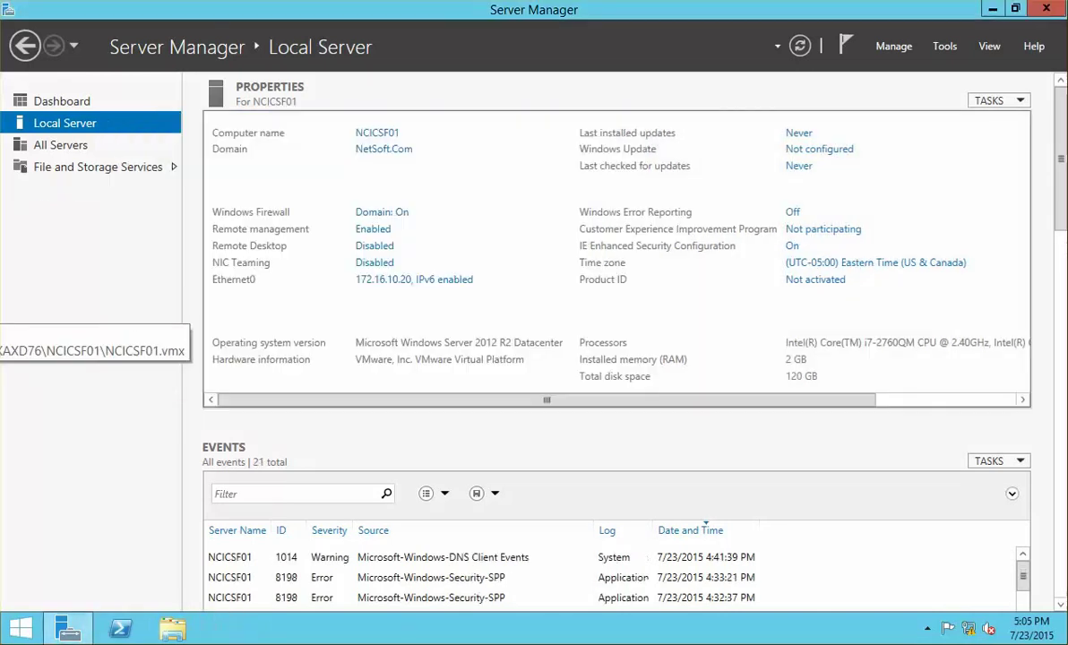
left_click(120, 629)
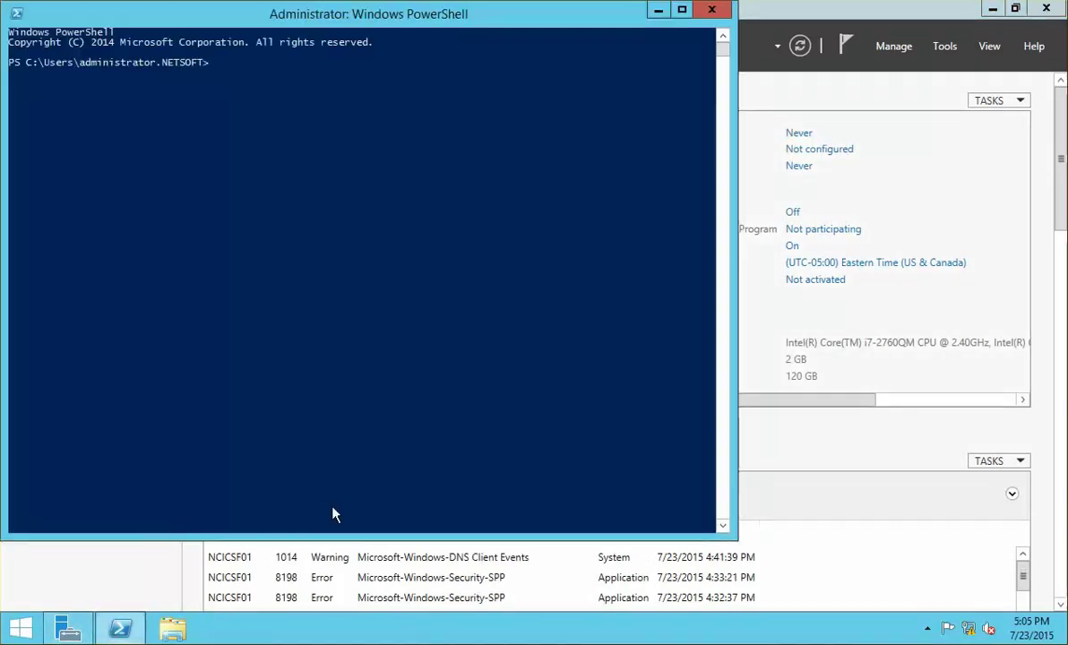
left_click(304, 318)
type("shutd")
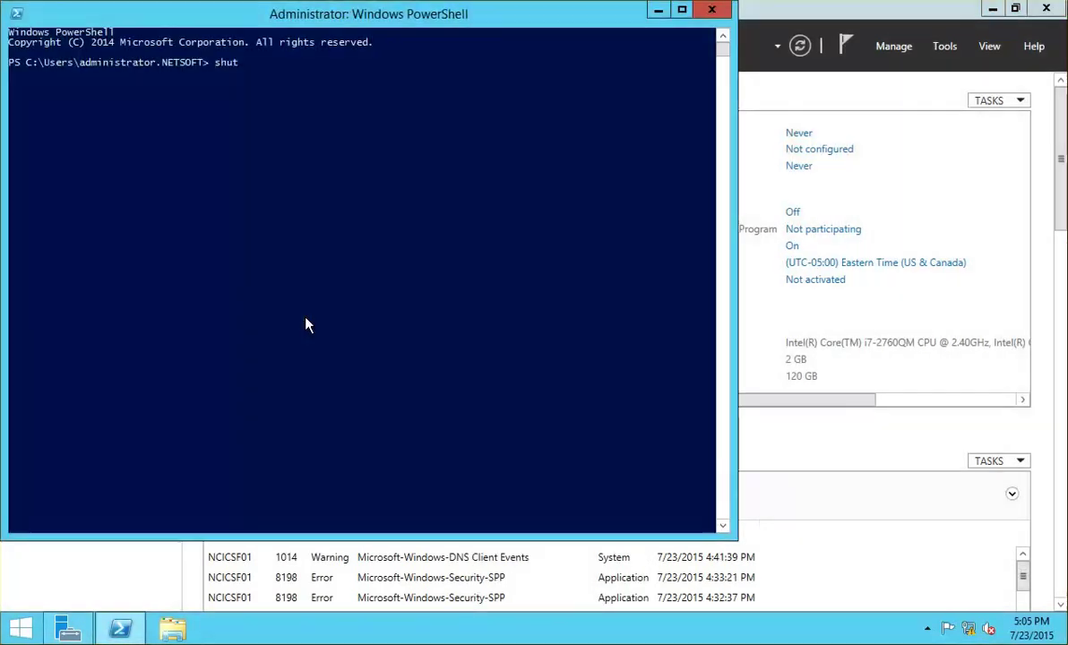
type("own.exe -s -t 0")
key("Return")
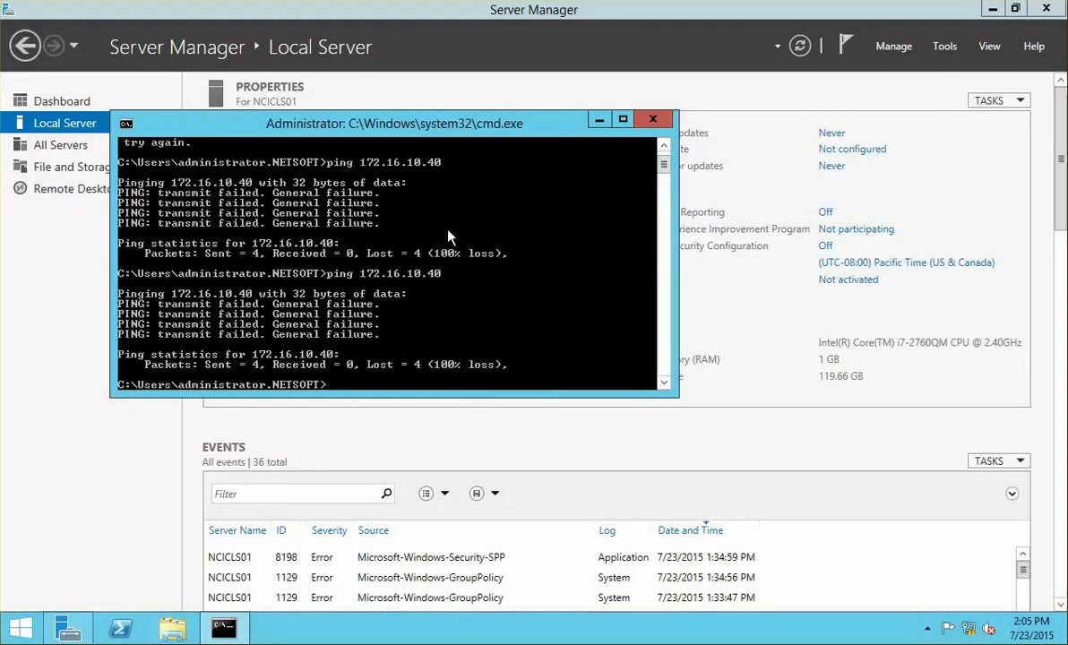
- Ping 172.16.10.40 once more, still getting 100% loss, and return to NCICDC01
key("Up")
key("Return")
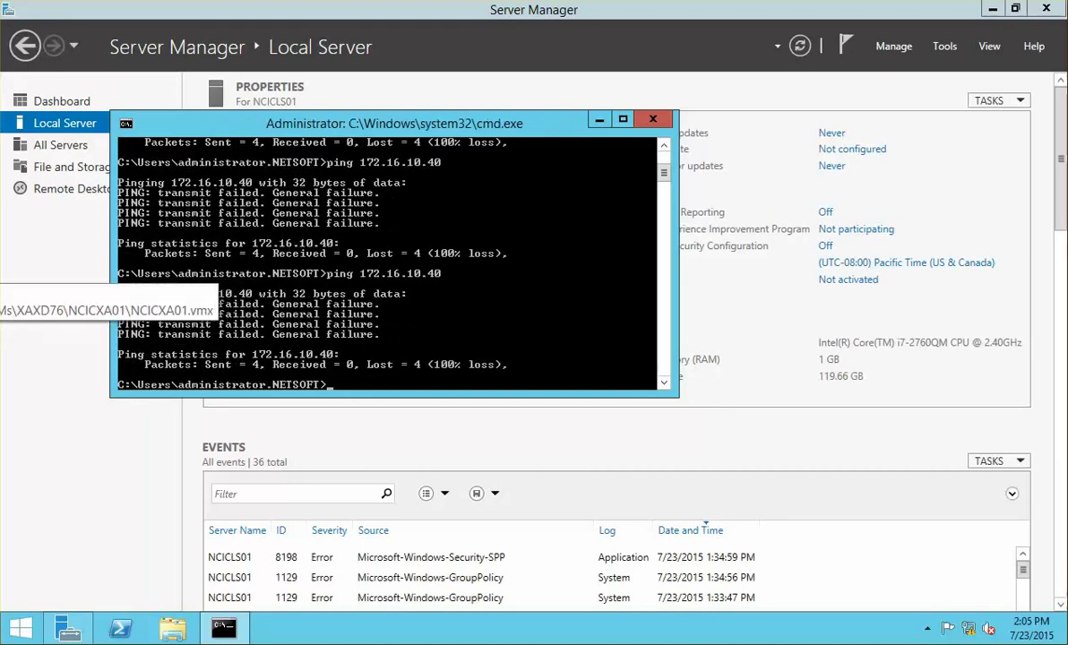
left_click(0, 257)
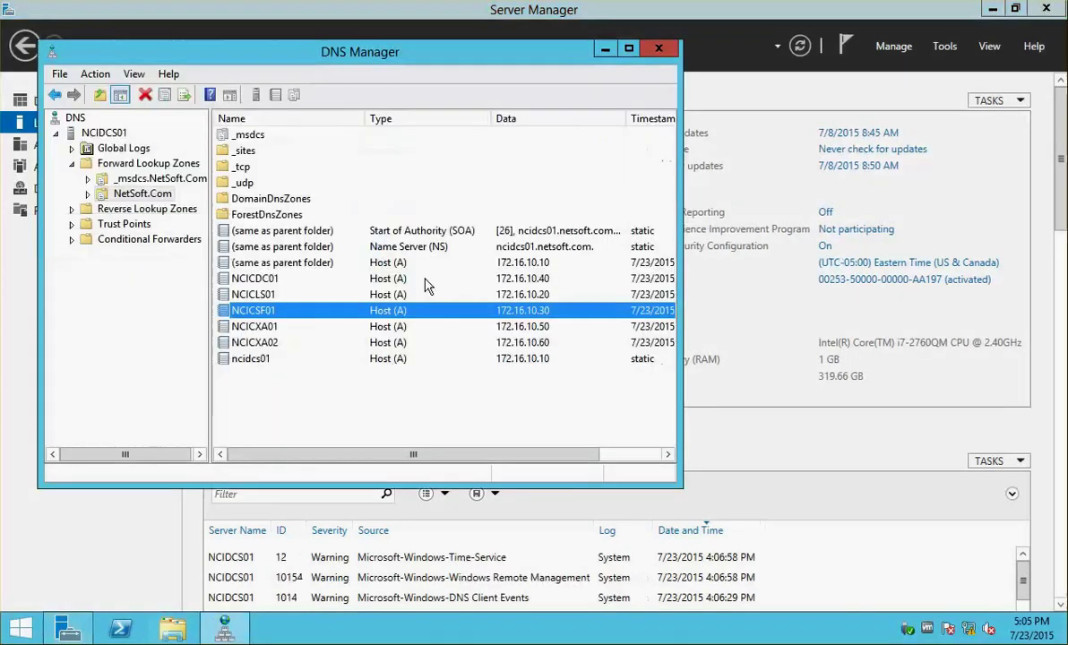
left_click(0, 218)
key("Up")
key("Up")
key("Up")
key("Up")
key("Up")
key("Up")
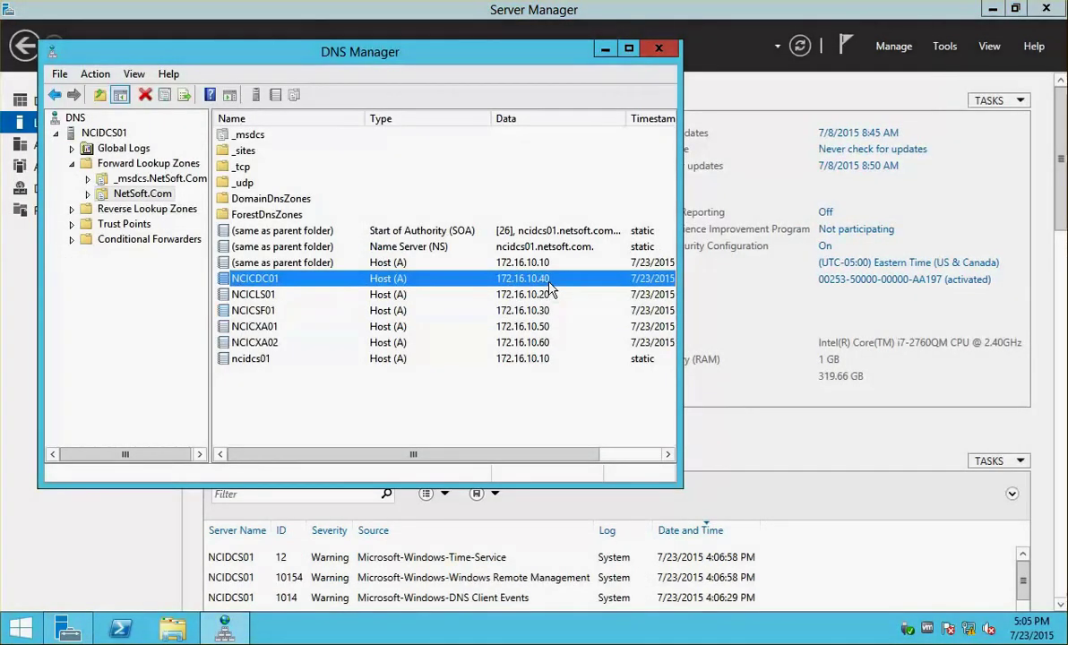
left_click(288, 284)
left_click(272, 329)
left_click(273, 316)
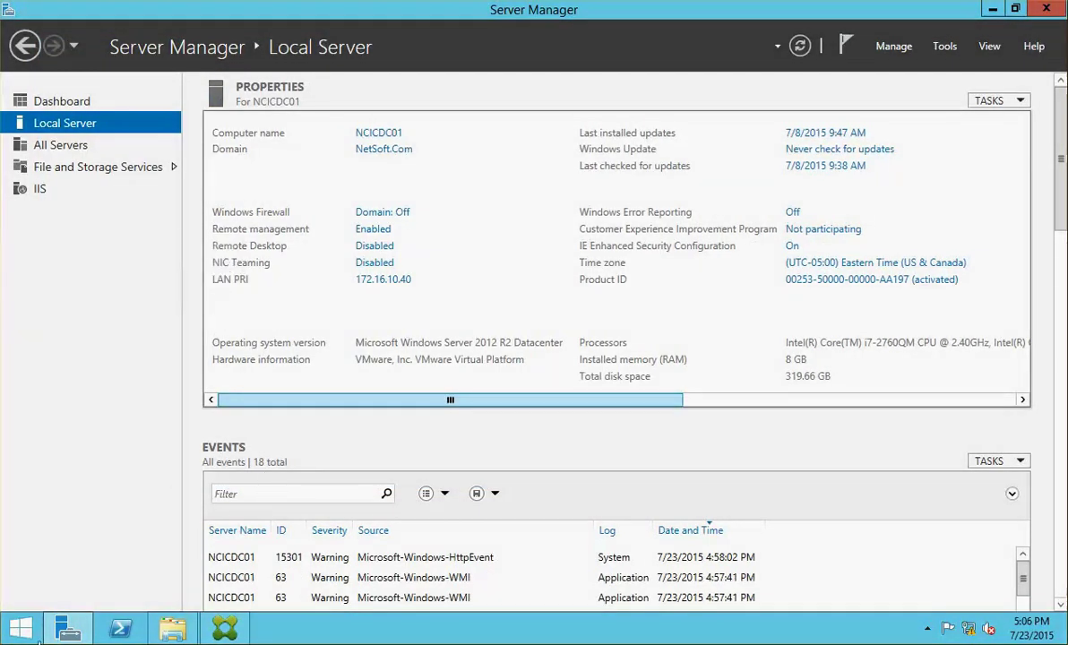
- Ping 172.16.10.20 from an administrator Command Prompt
right_click(16, 632)
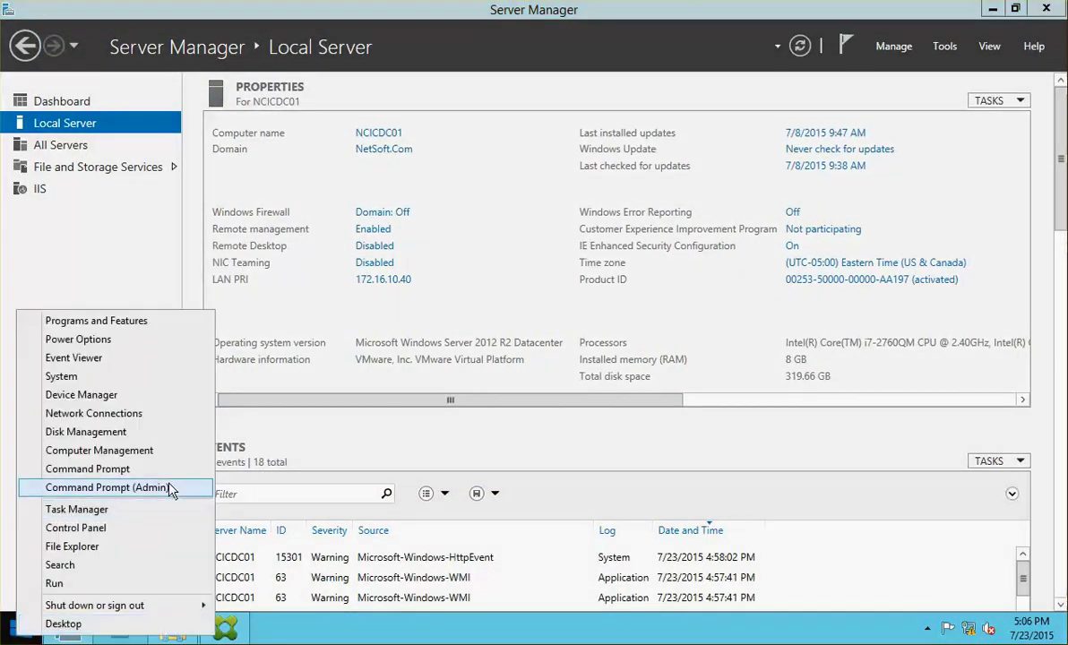
left_click(170, 491)
key("BackSpace")
key("BackSpace")
key("BackSpace")
key("BackSpace")
key("BackSpace")
key("BackSpace")
type("ping")
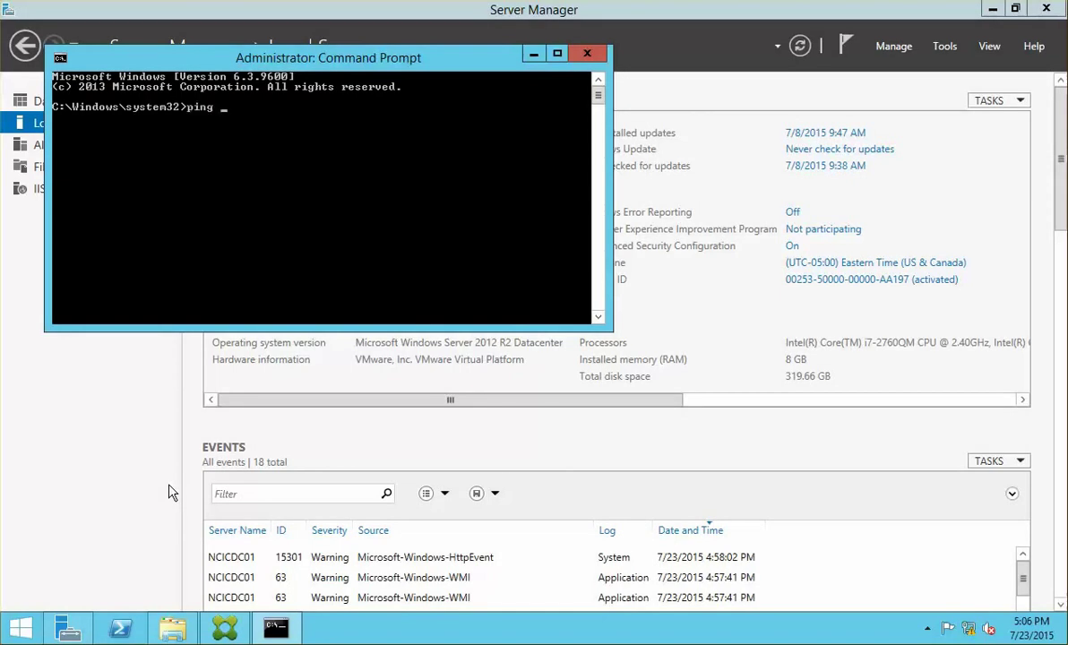
type(" 172.16.10.20")
key("Return")
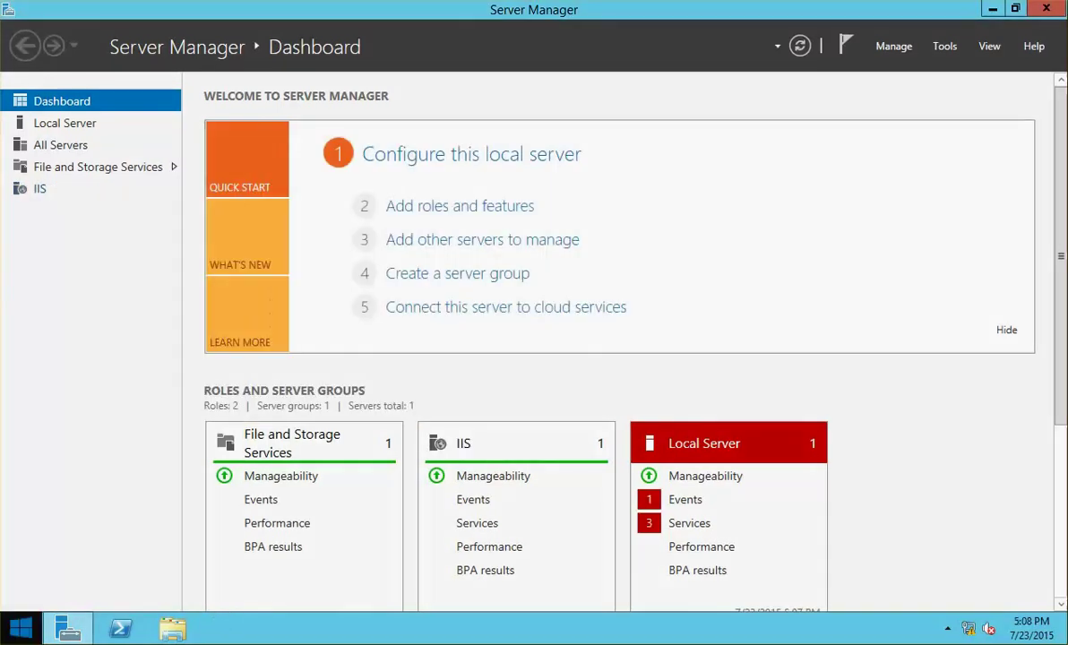
- Repeat the ping to 172.16.10.20 from a new administrator Command Prompt, now receiving replies
right_click(20, 628)
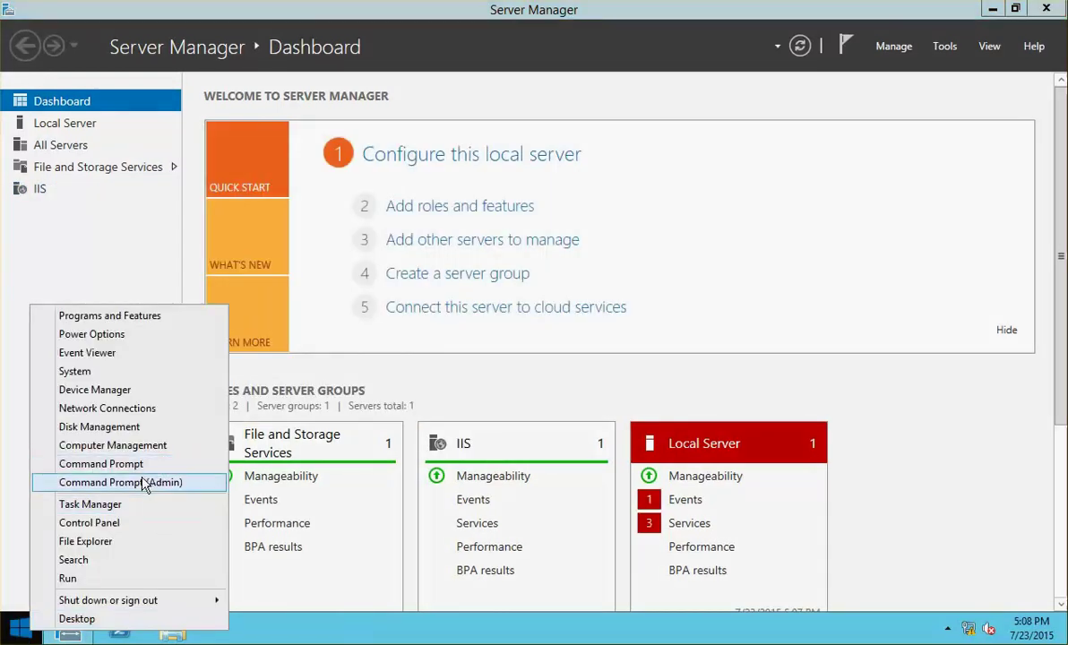
left_click(140, 482)
type("ping")
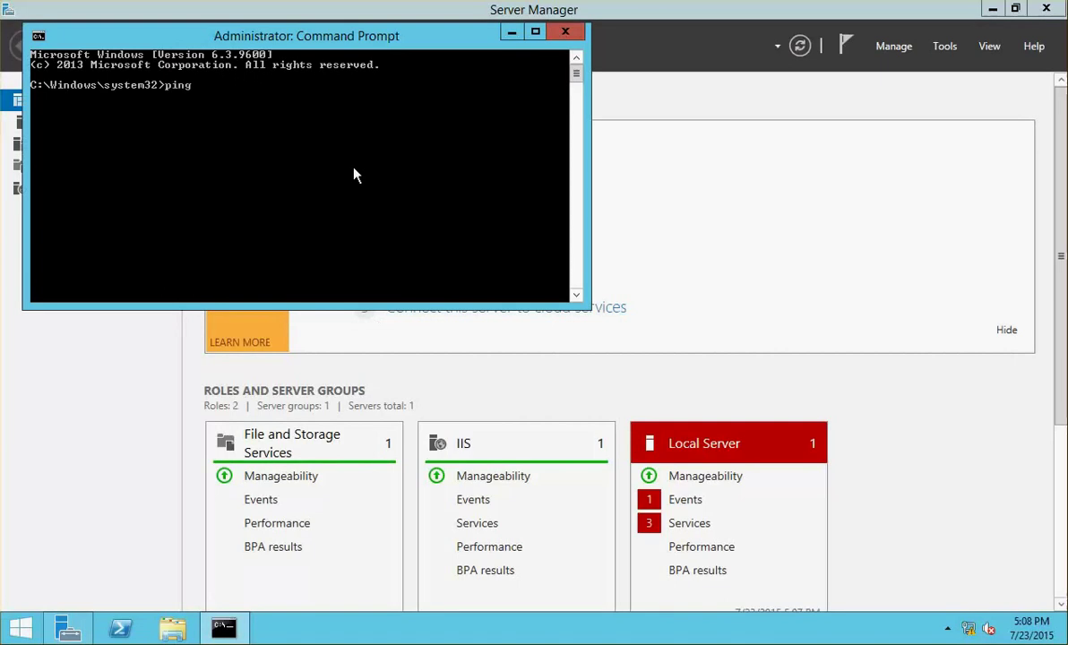
type(" 172.16.10.20")
key("Return")
left_click(39, 489)
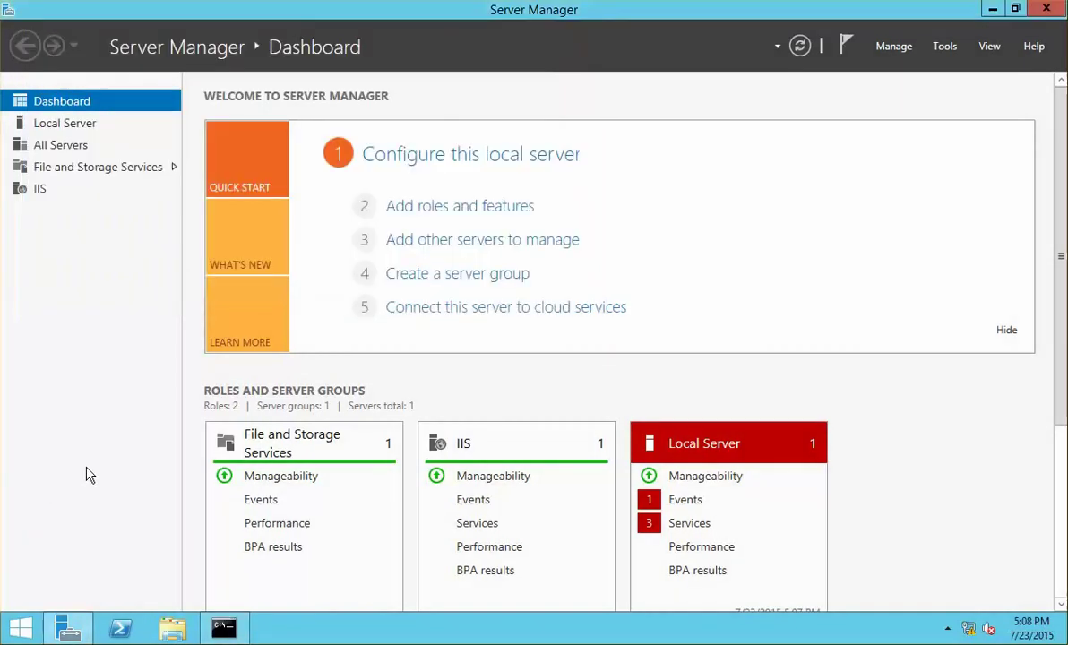
left_click(16, 626)
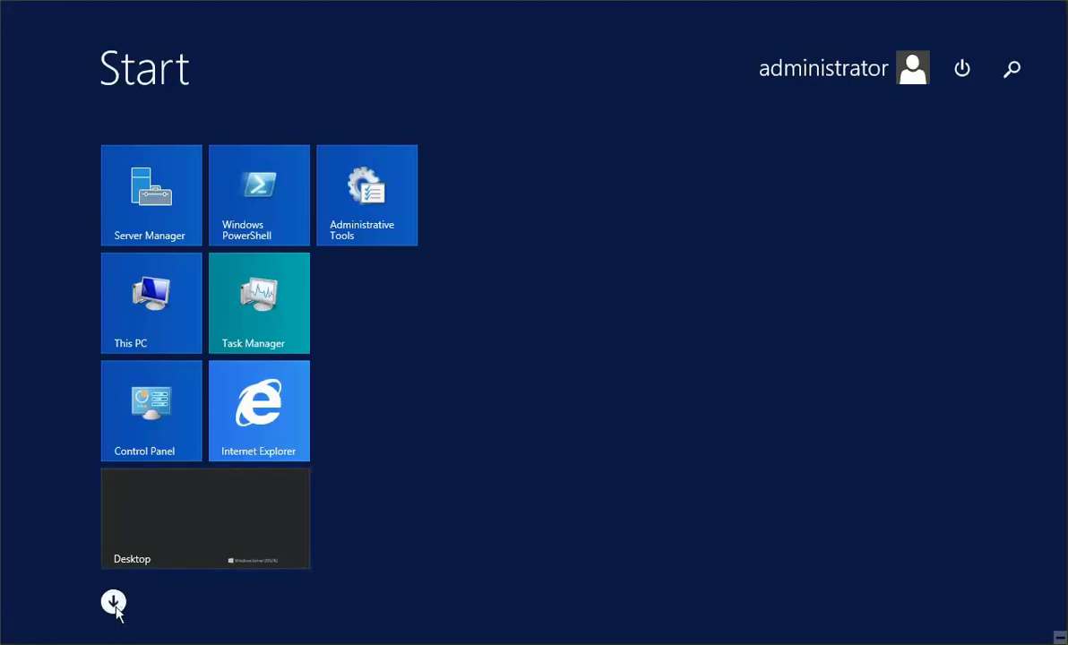
- Launch Citrix Studio, start a new site named NCITORONTO, and accept database CitrixNCITORONTO on .\SQLEXPRESS
left_click(113, 601)
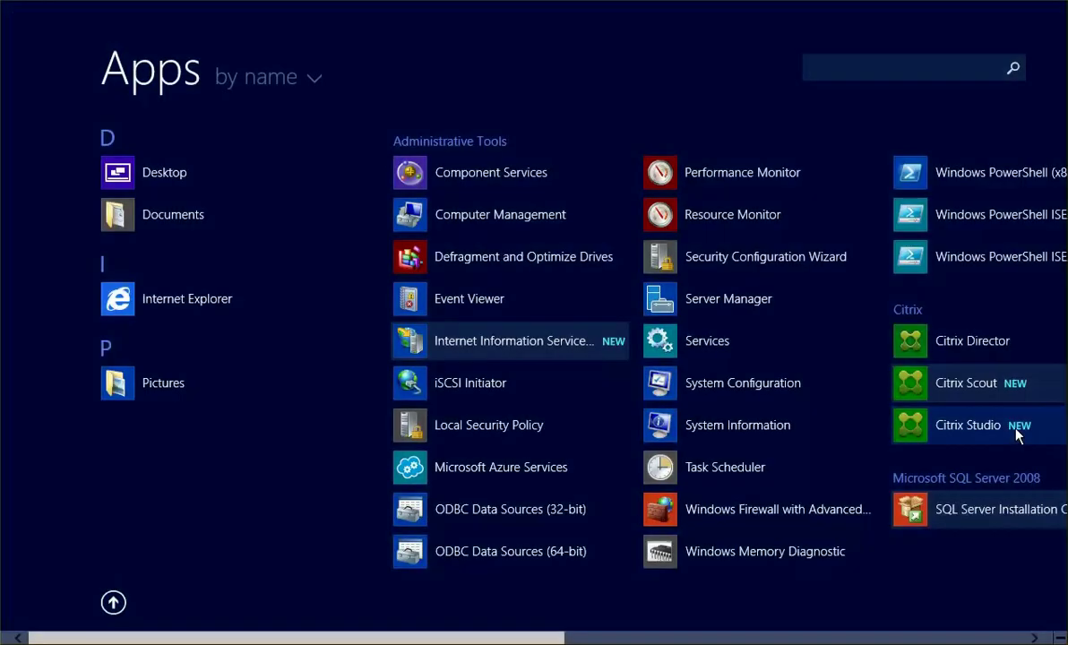
left_click(1018, 430)
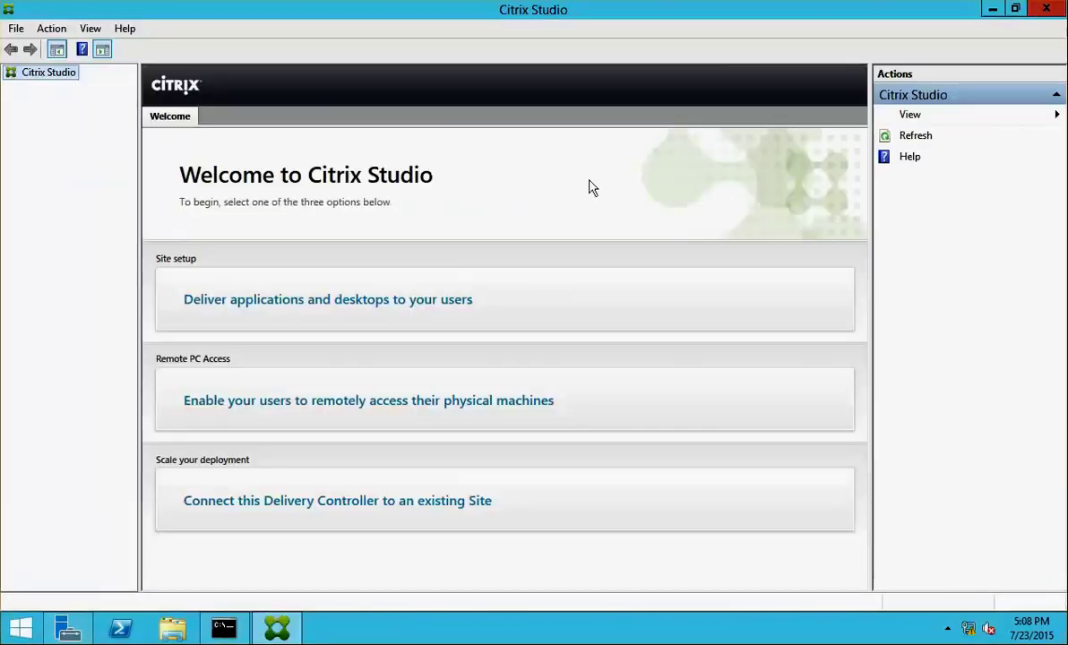
left_click(352, 316)
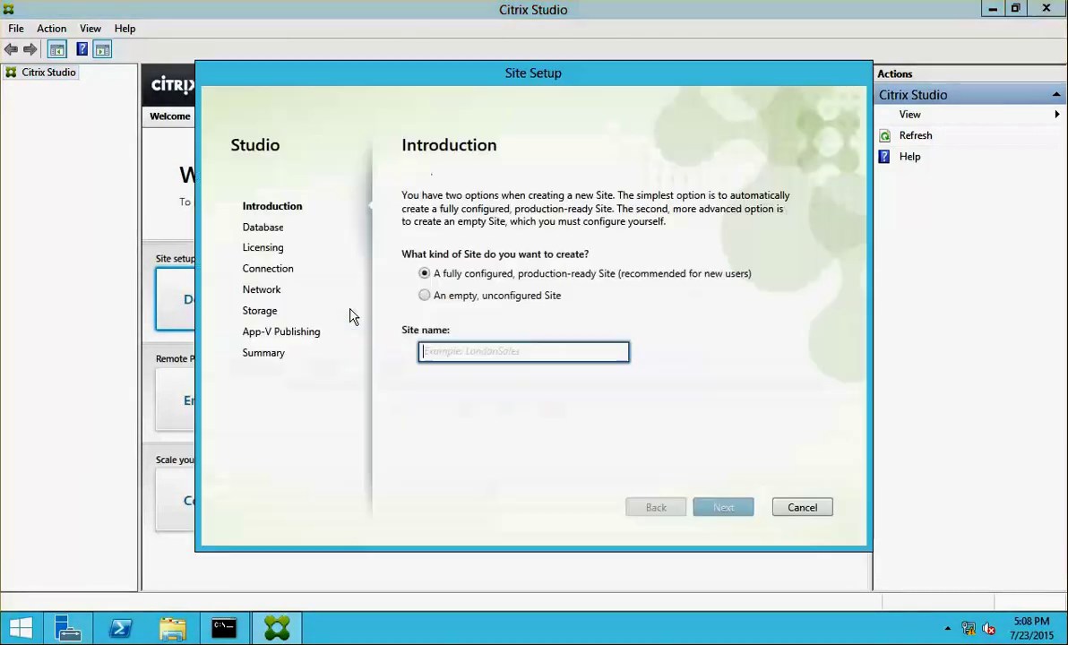
type("NC")
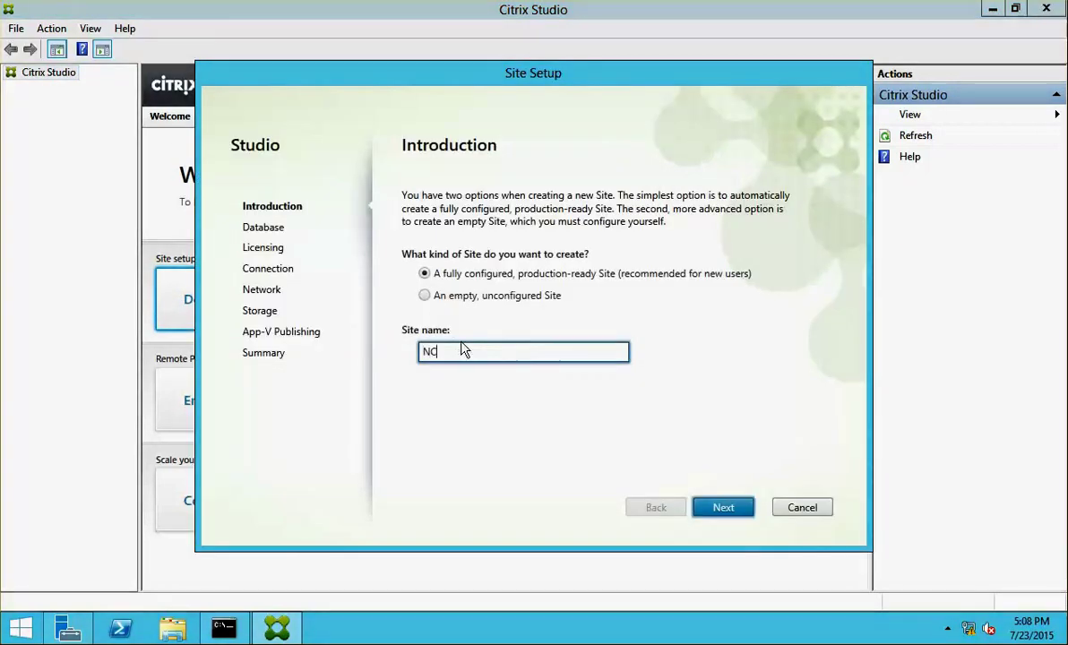
type("ITORONTO")
key("Return")
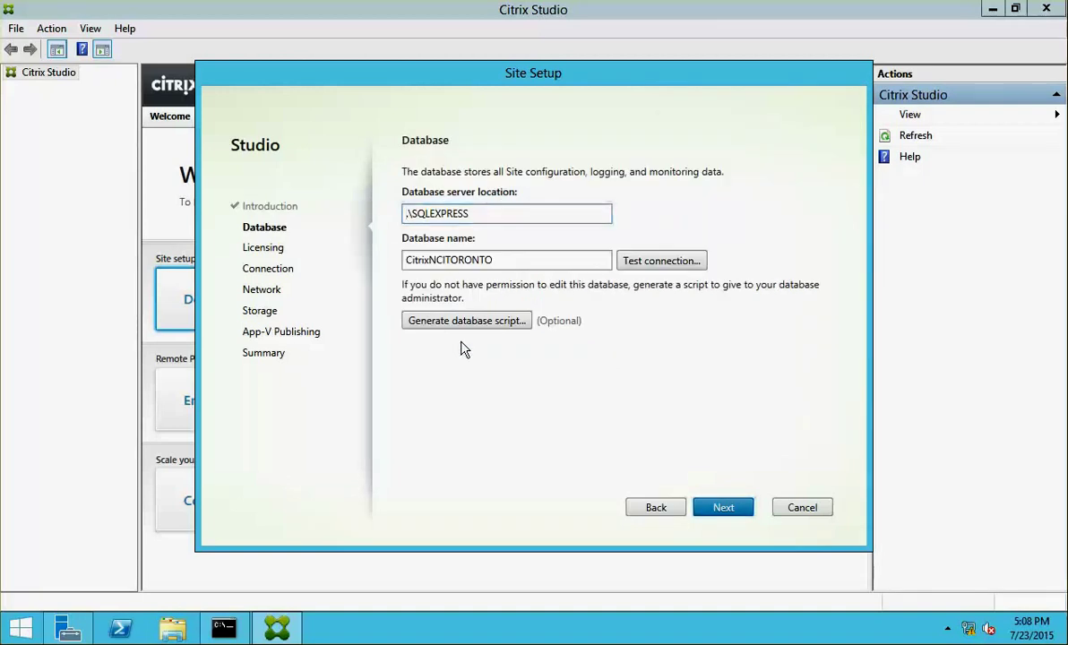
key("Return")
- Create the site database and connect to trusted license server NCICLS01:27000 with the 30-day trial
left_click(602, 454)
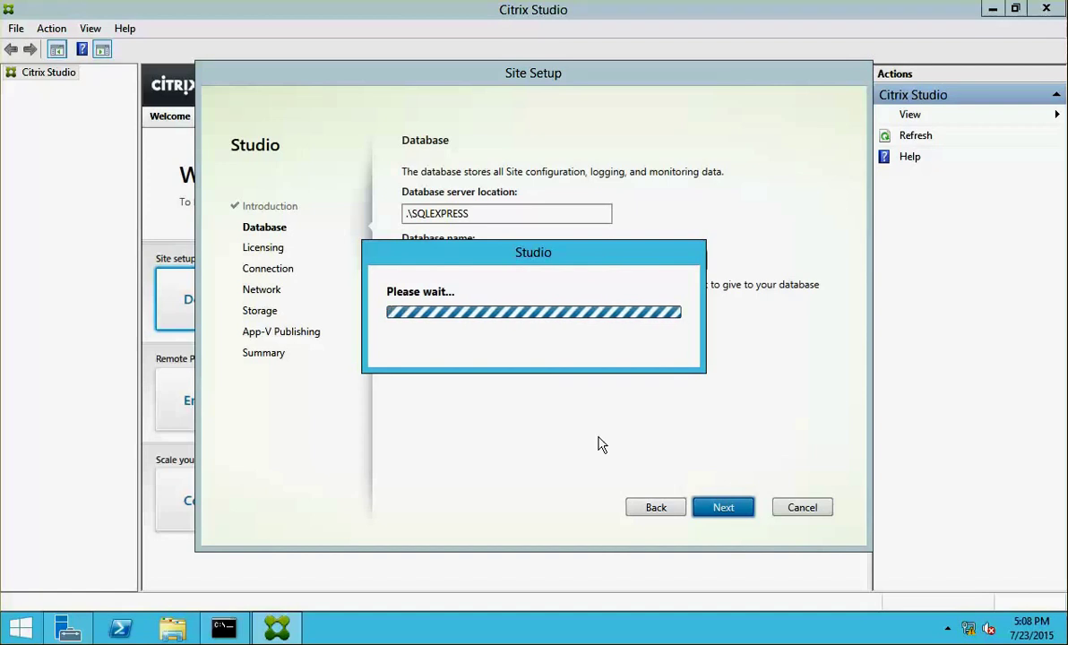
type("NCICLS01:27000")
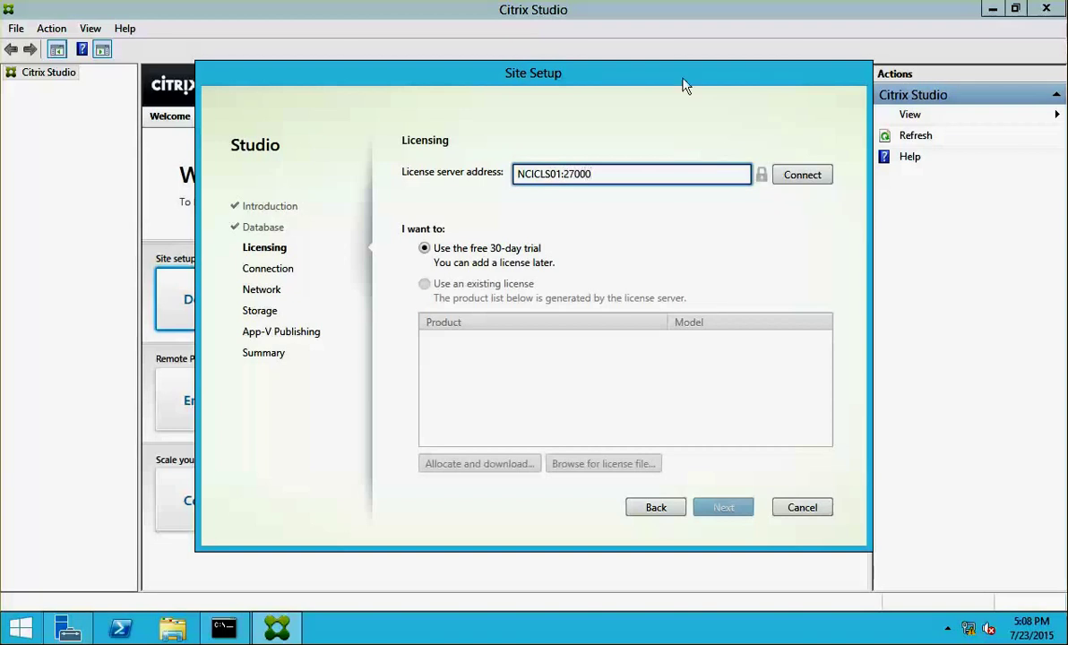
left_click(799, 177)
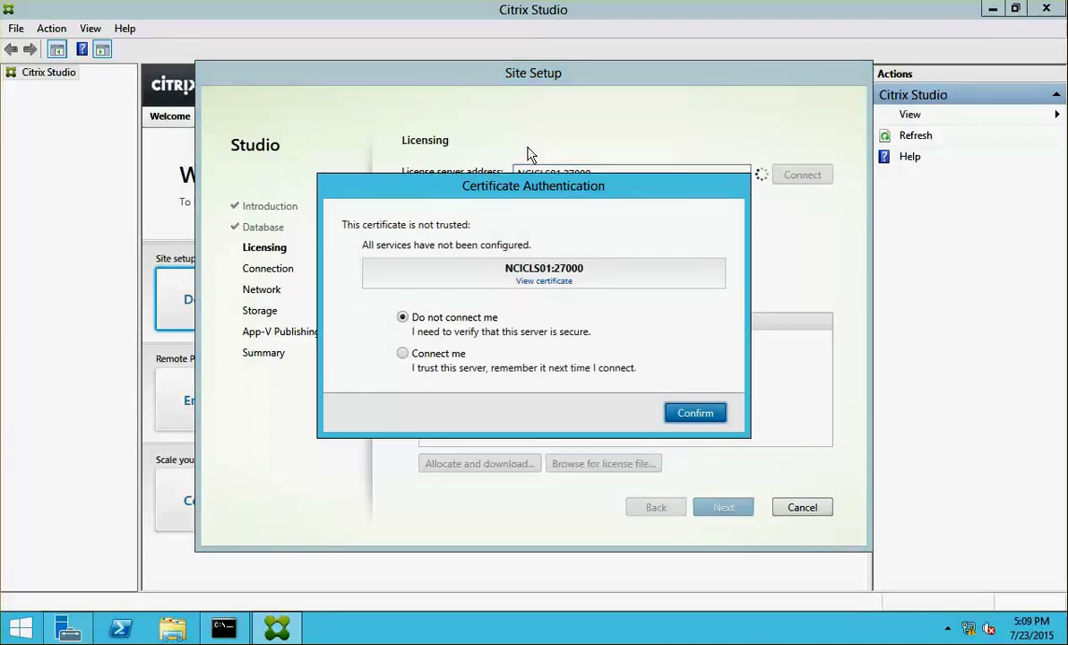
left_click(402, 355)
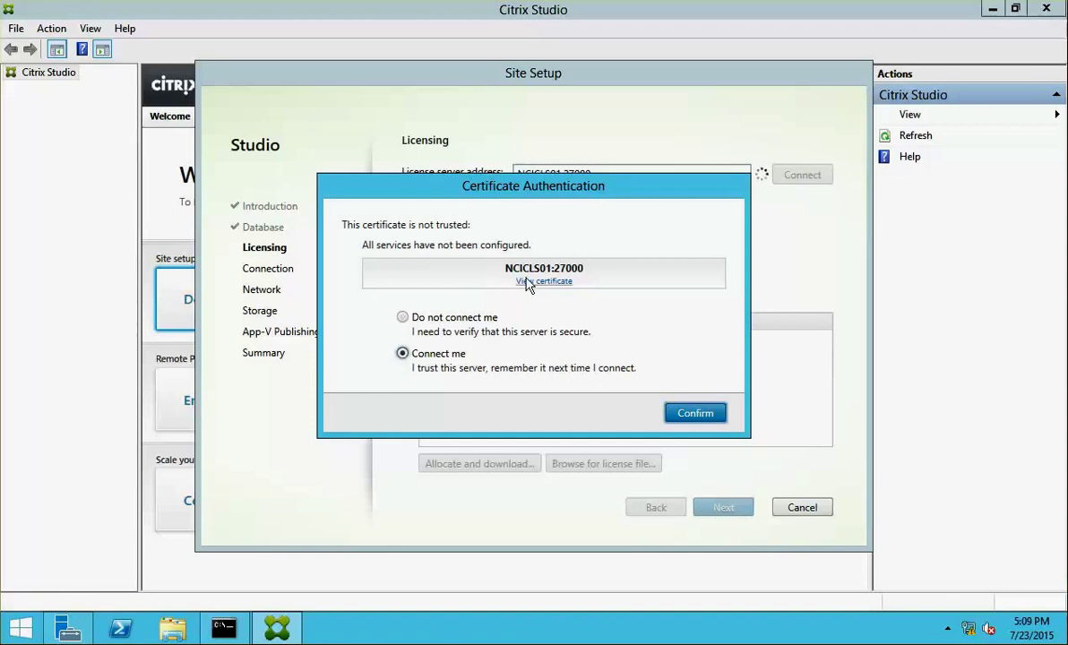
left_click(679, 415)
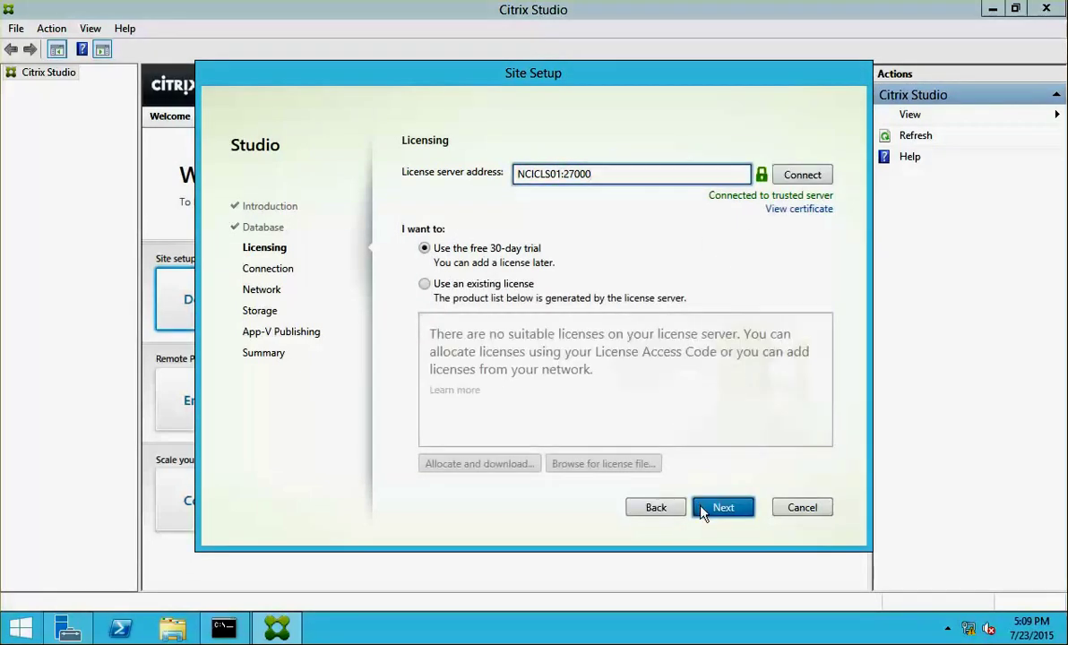
left_click(704, 509)
left_click(656, 507)
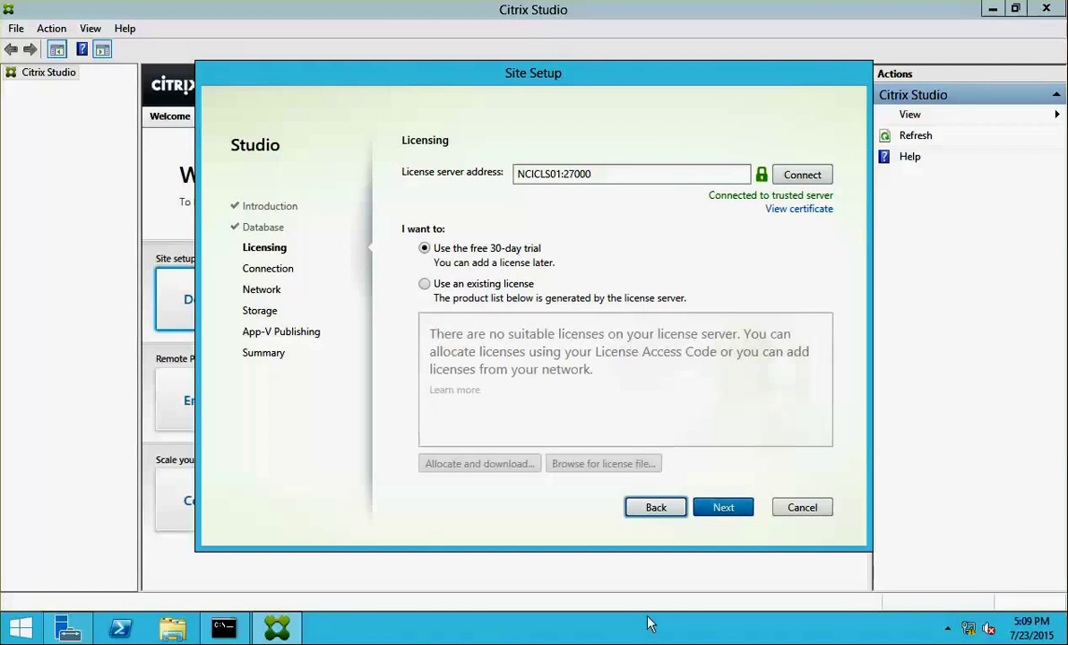
left_click(705, 510)
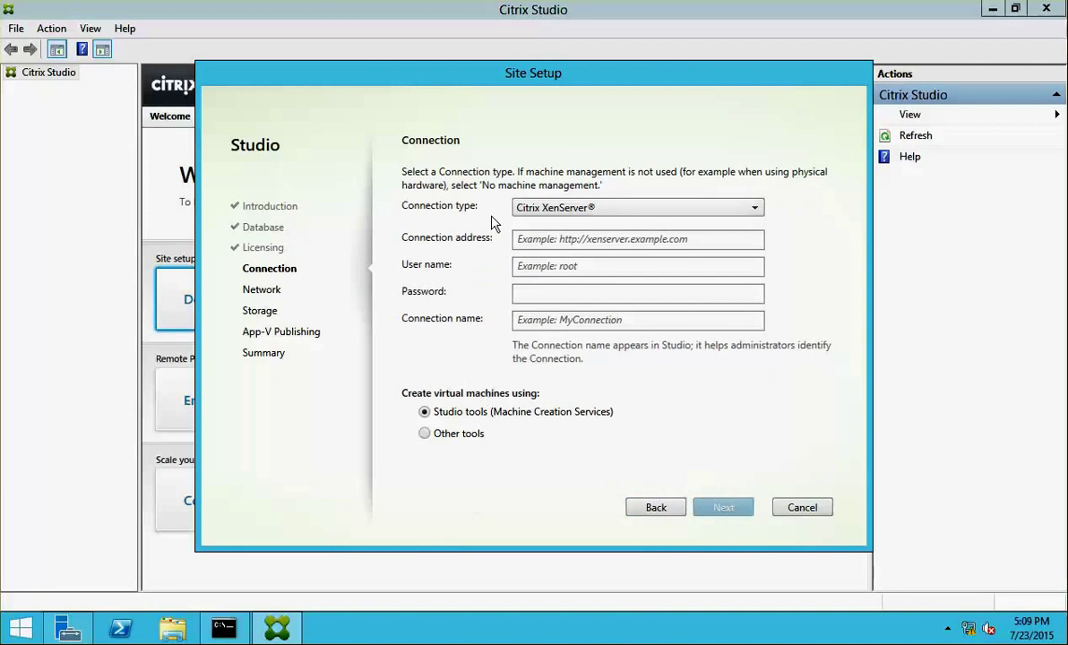
- Choose No machine management, leave App-V unconfigured, decline CEIP, and finish creating site NCITORONTO
left_click(592, 209)
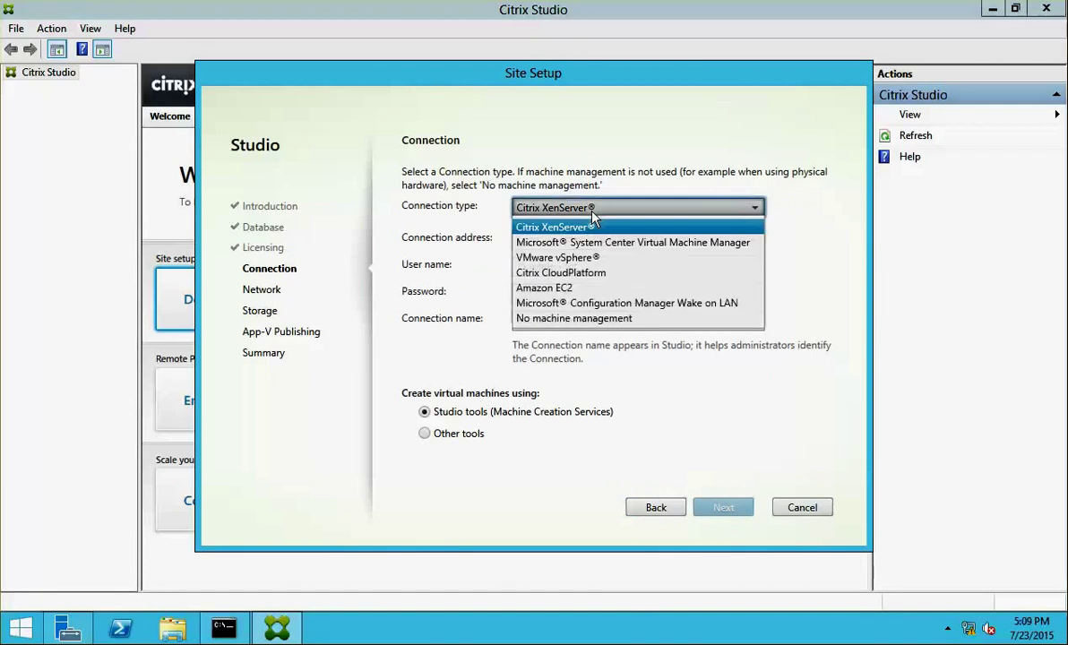
left_click(615, 319)
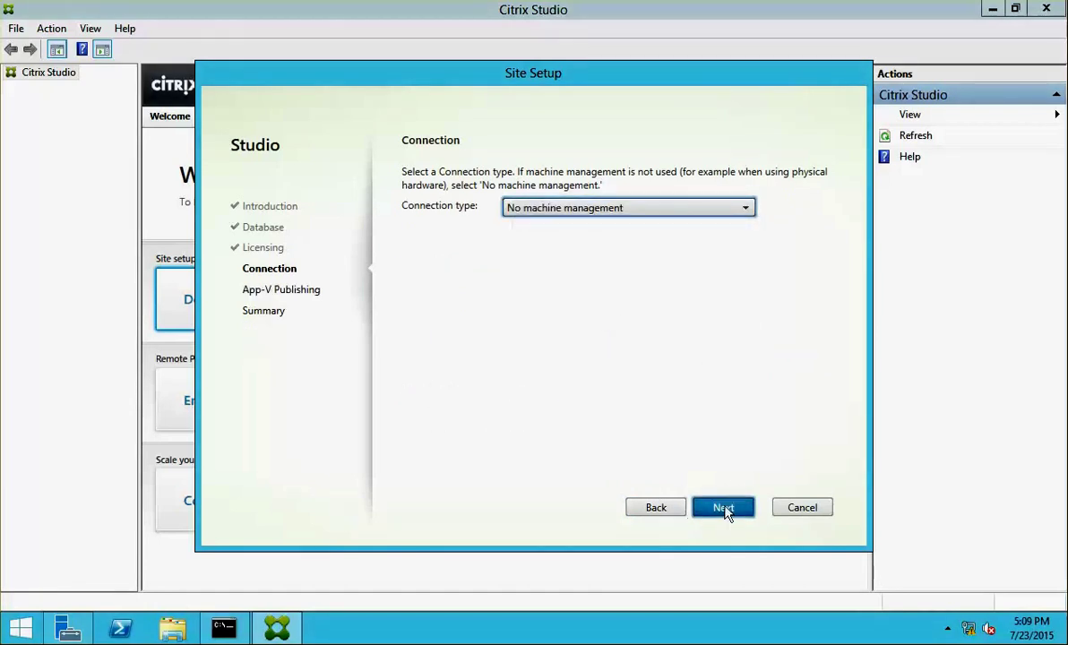
left_click(725, 508)
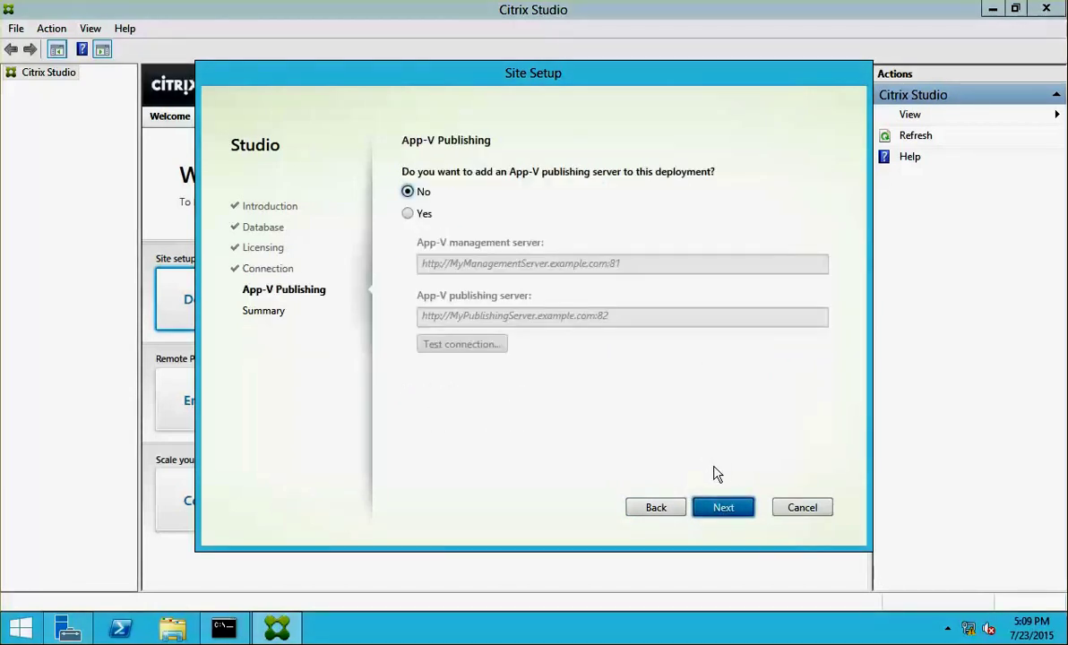
left_click(725, 508)
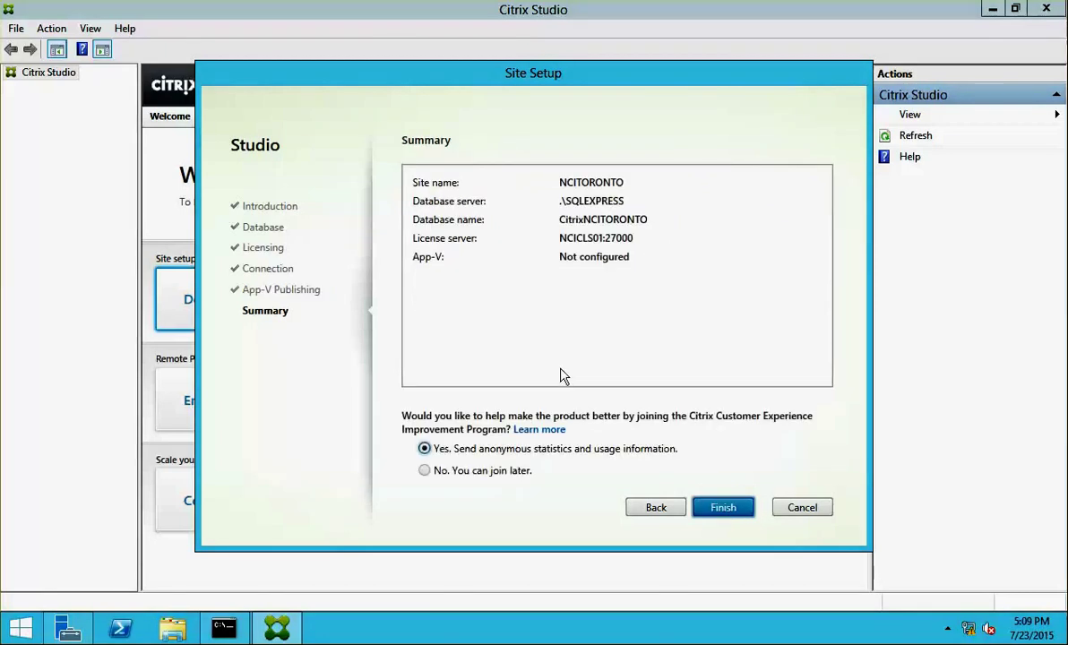
left_click(424, 471)
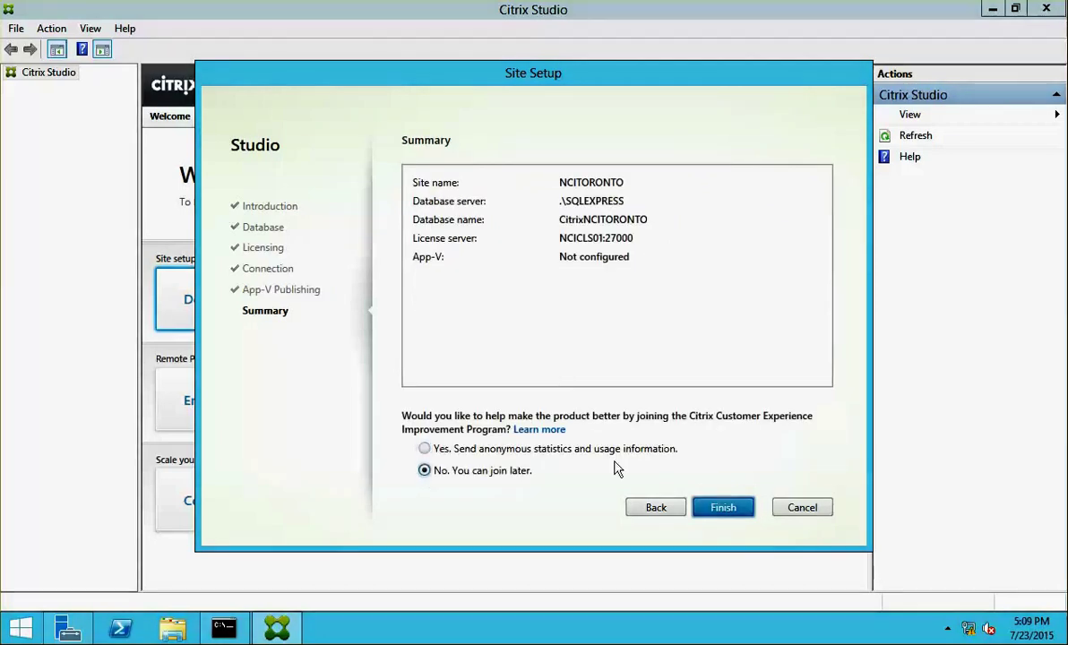
left_click(740, 502)
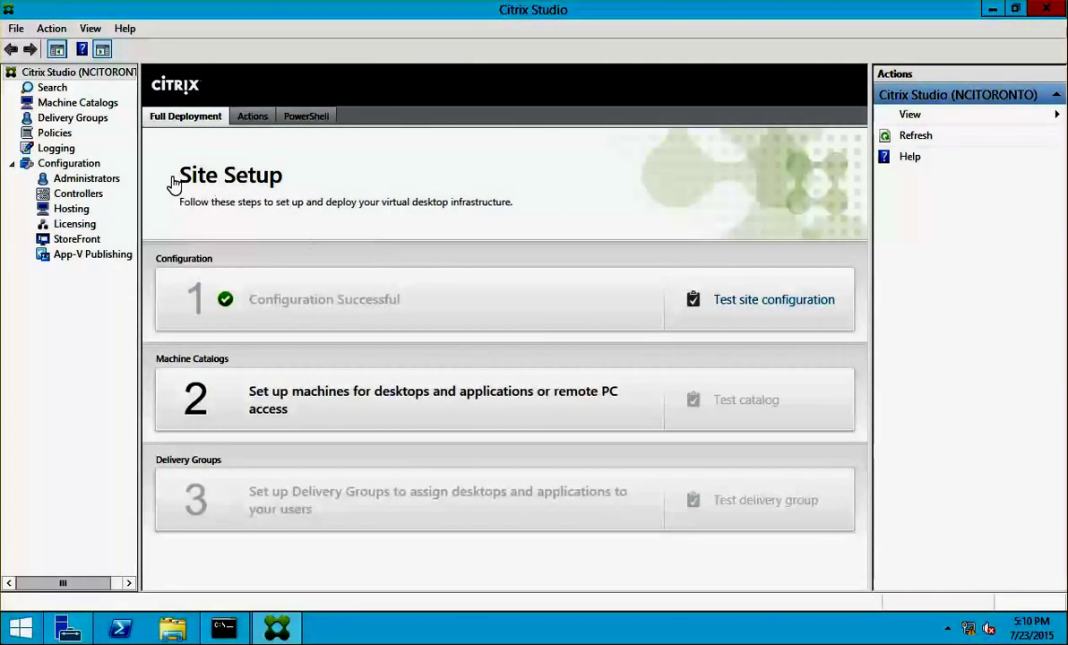
- Widen the Studio navigation pane and run the site configuration test
left_click_drag(139, 178, 214, 163)
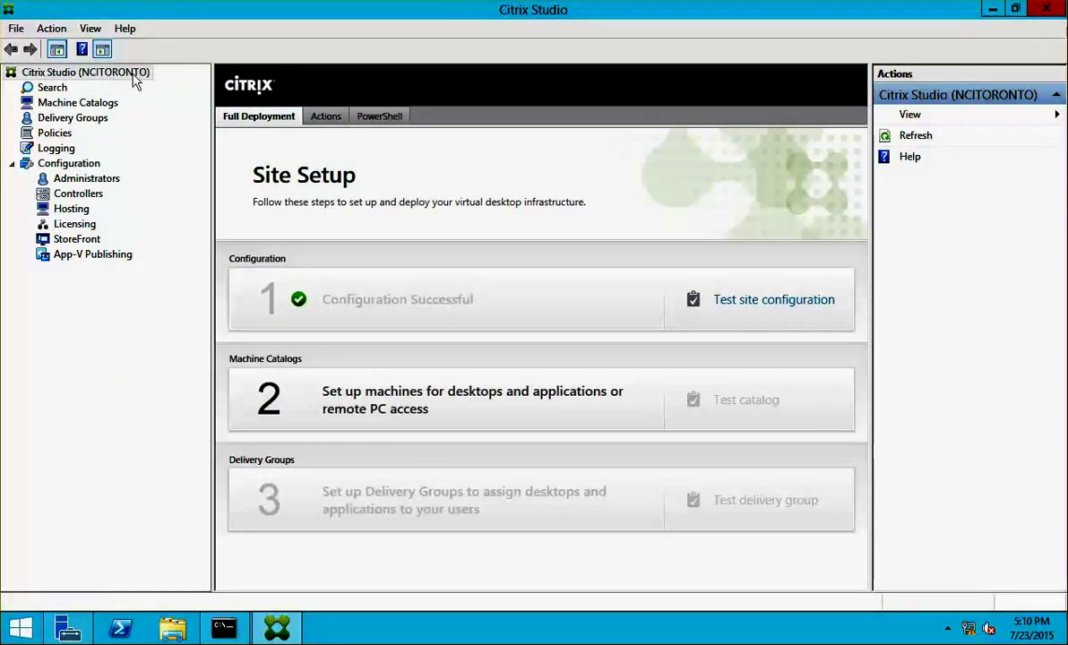
left_click(772, 305)
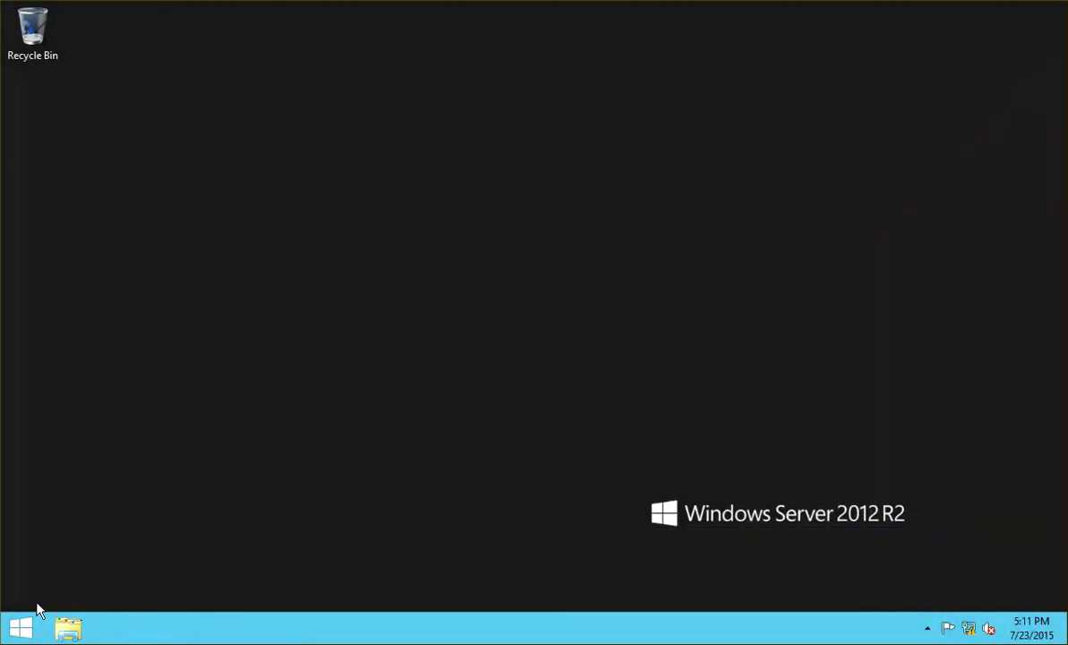
- Browse File Explorer to C:\Program Files\Citrix\XenDesktopVdaSetup
left_click(20, 630)
left_click(114, 601)
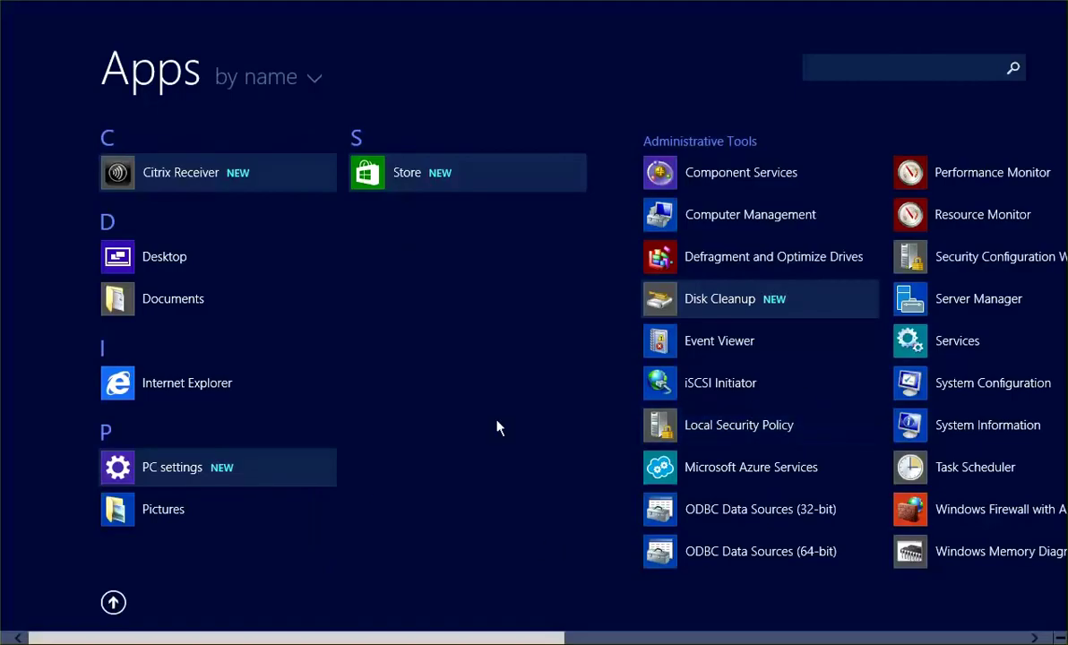
key("super")
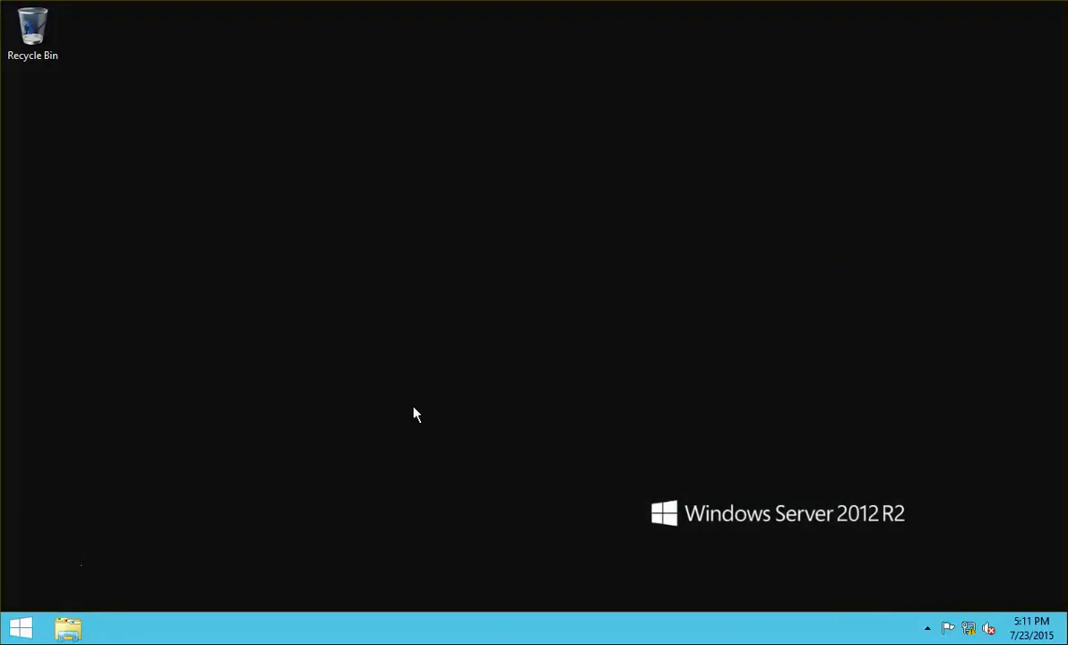
key("super+e")
double_click(639, 368)
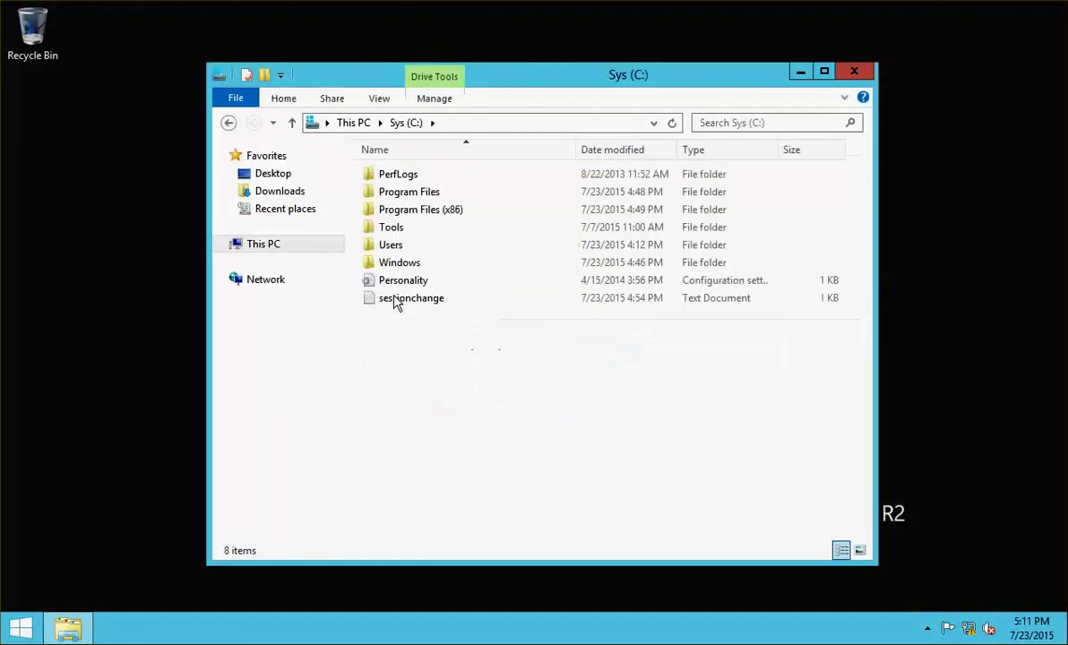
double_click(451, 193)
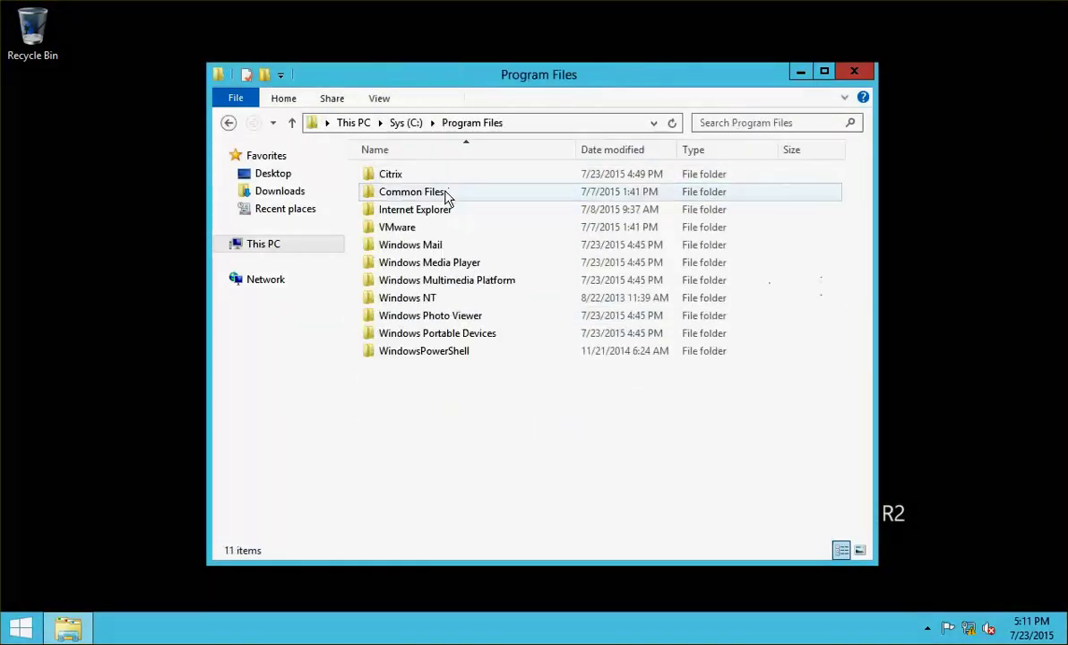
double_click(418, 178)
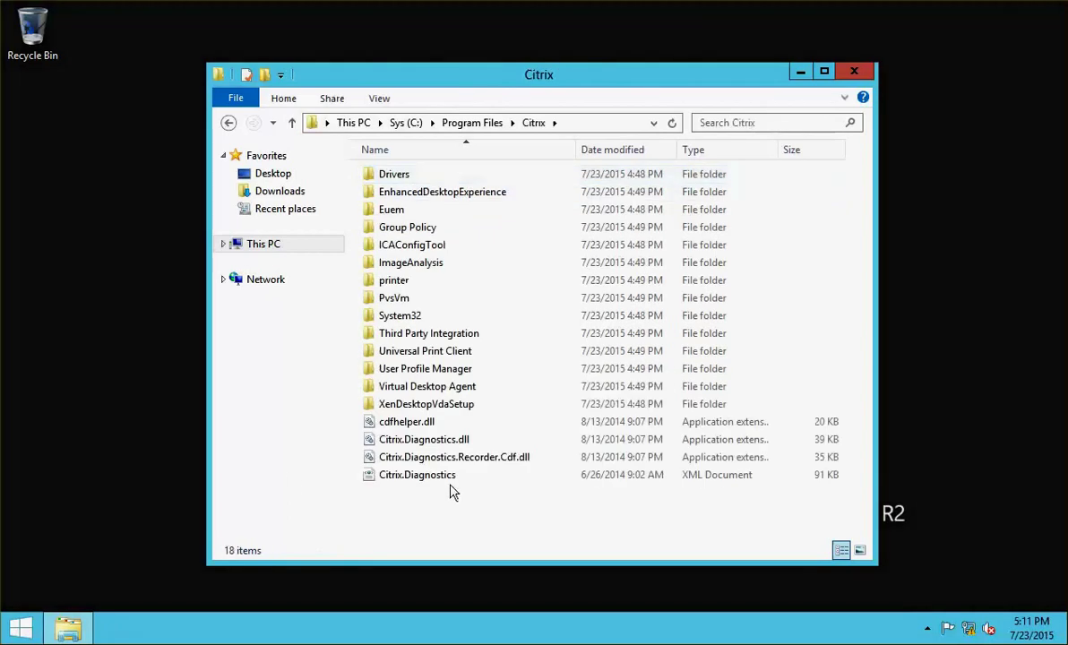
double_click(480, 408)
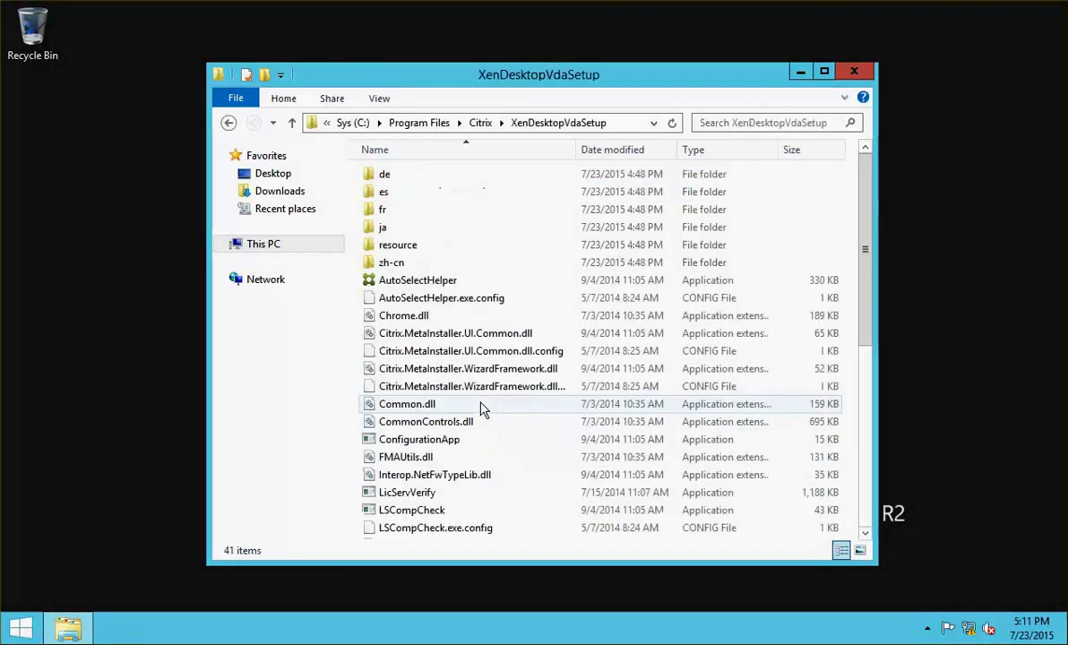
- Run the XenDesktopVdaSetup application as administrator
left_click(862, 450)
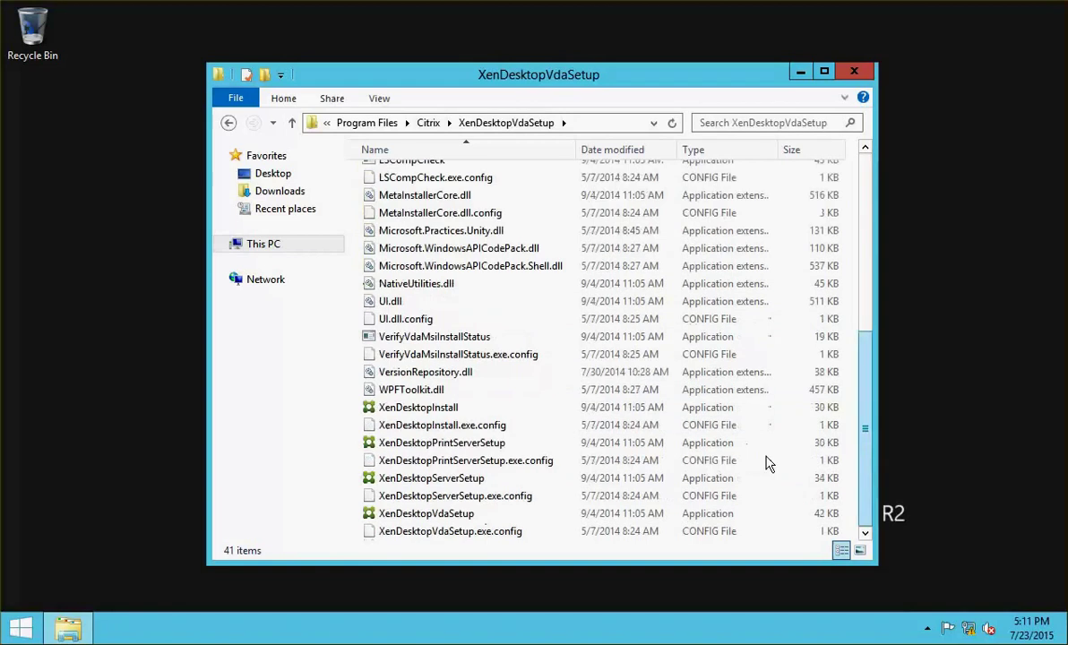
left_click(446, 517)
right_click(447, 520)
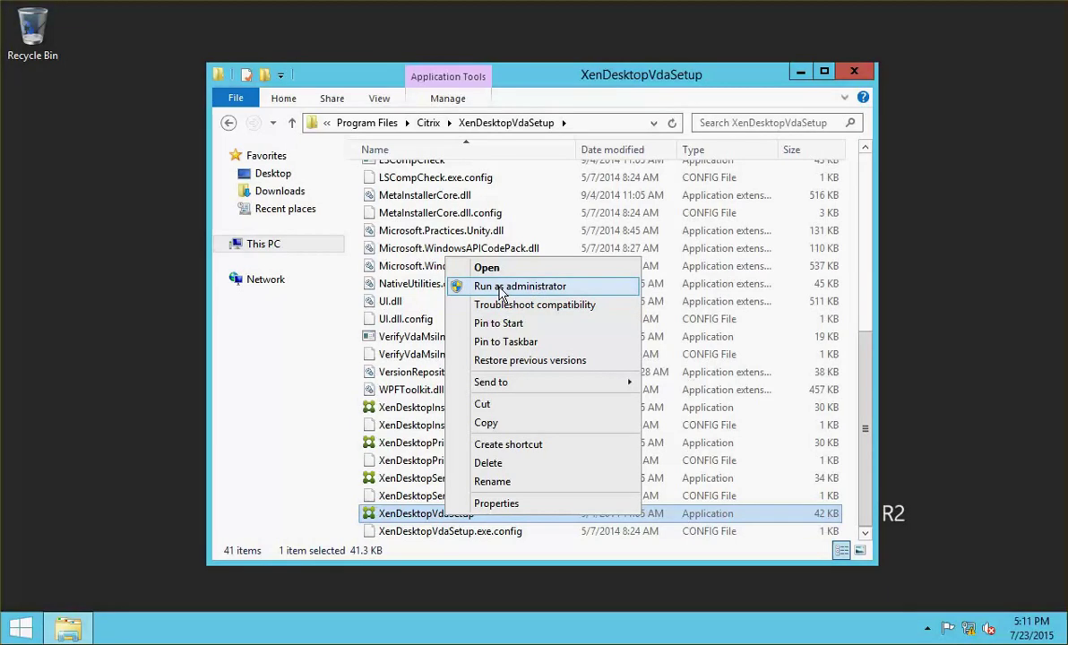
left_click(500, 289)
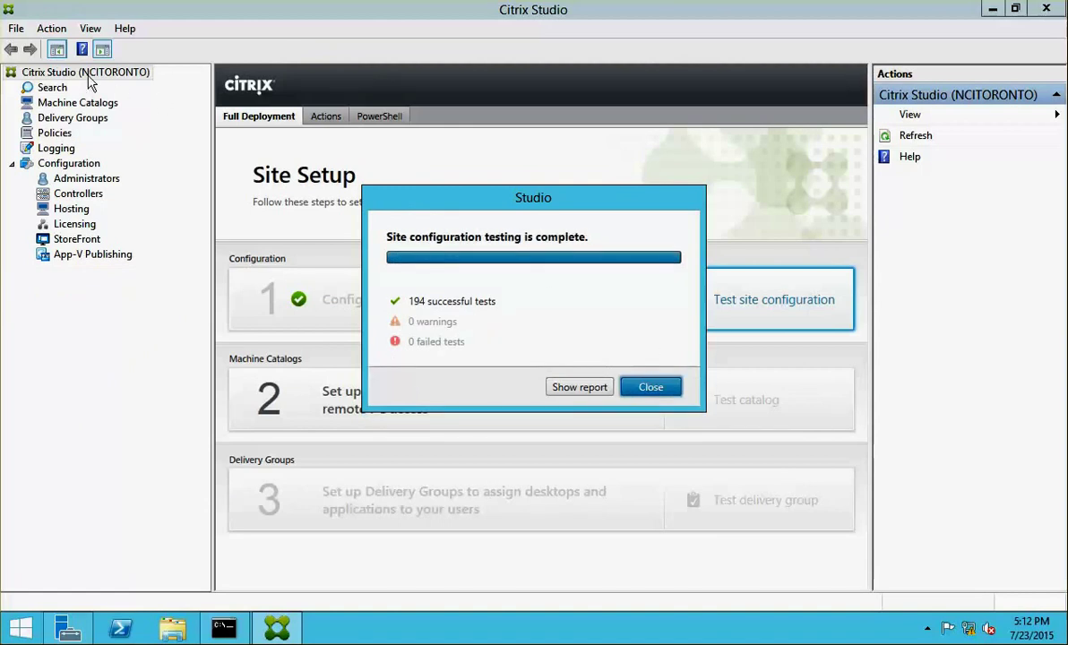
- Close the site test results showing 194 successful tests and 0 failures
left_click(650, 389)
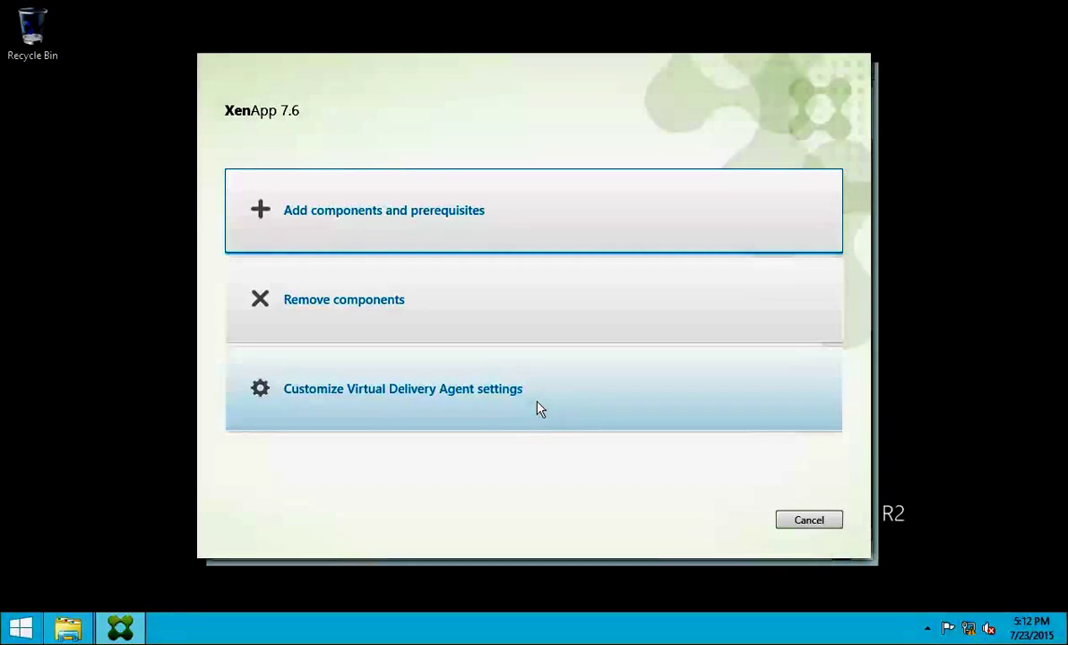
- Customize the VDA settings and add tested Delivery Controller ncicdc01.netsoft.com
left_click(423, 396)
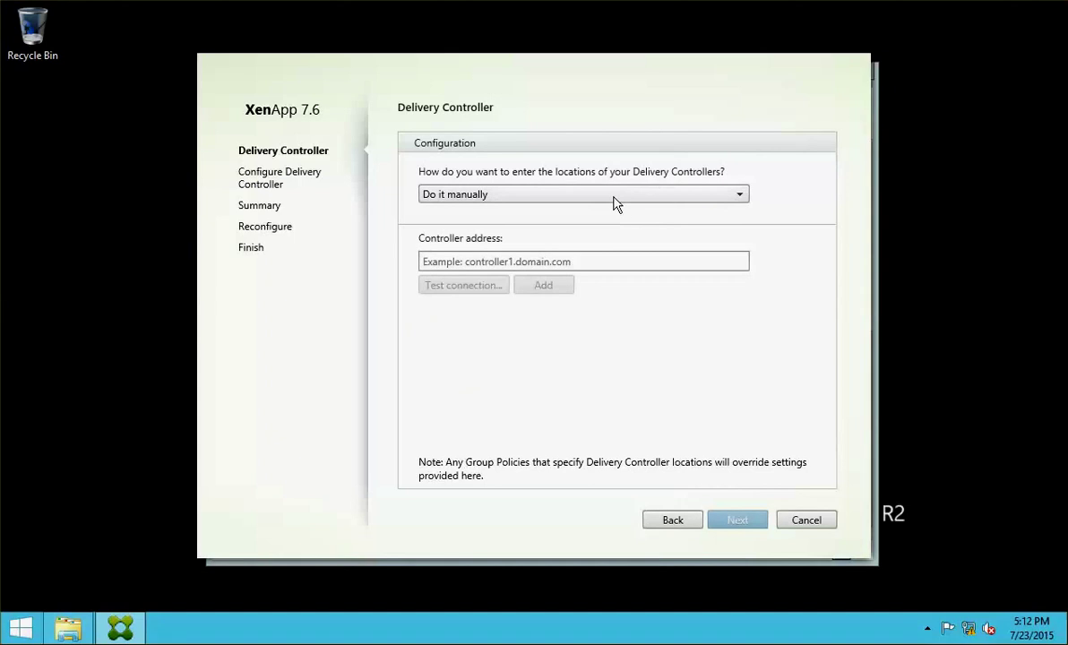
left_click(512, 263)
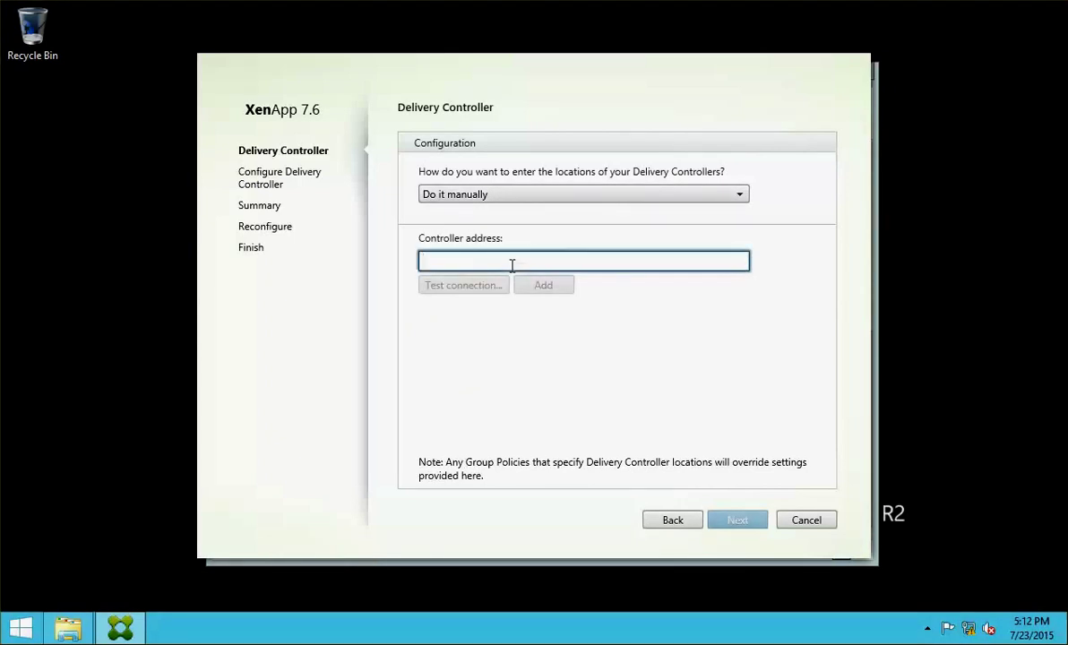
key("BackSpace")
type("cicdc01.netsoft.com")
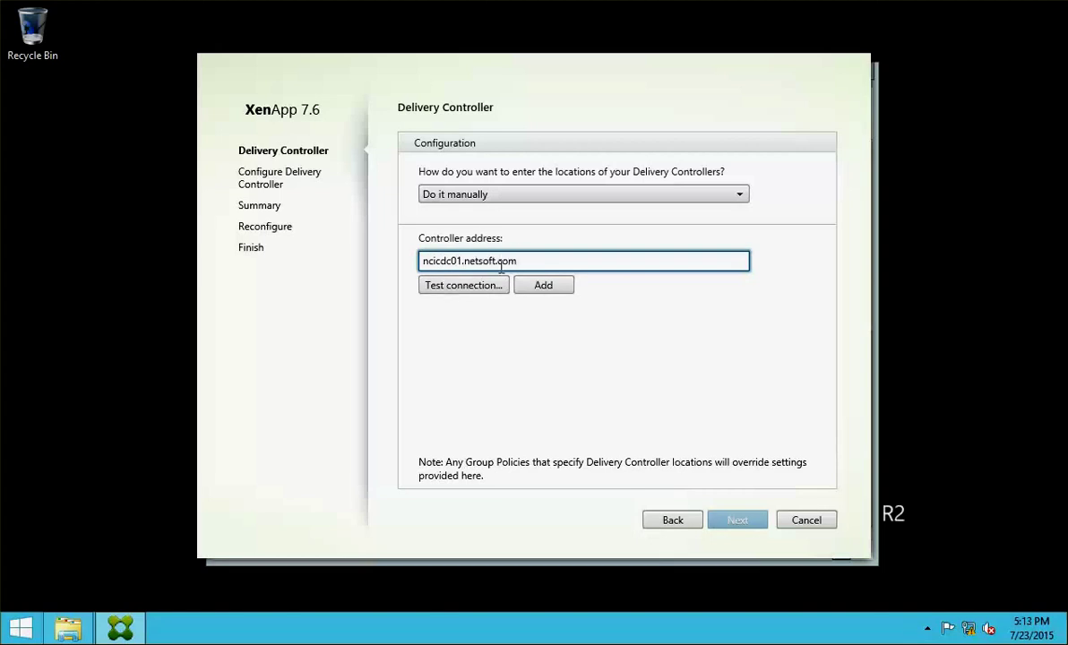
left_click(473, 286)
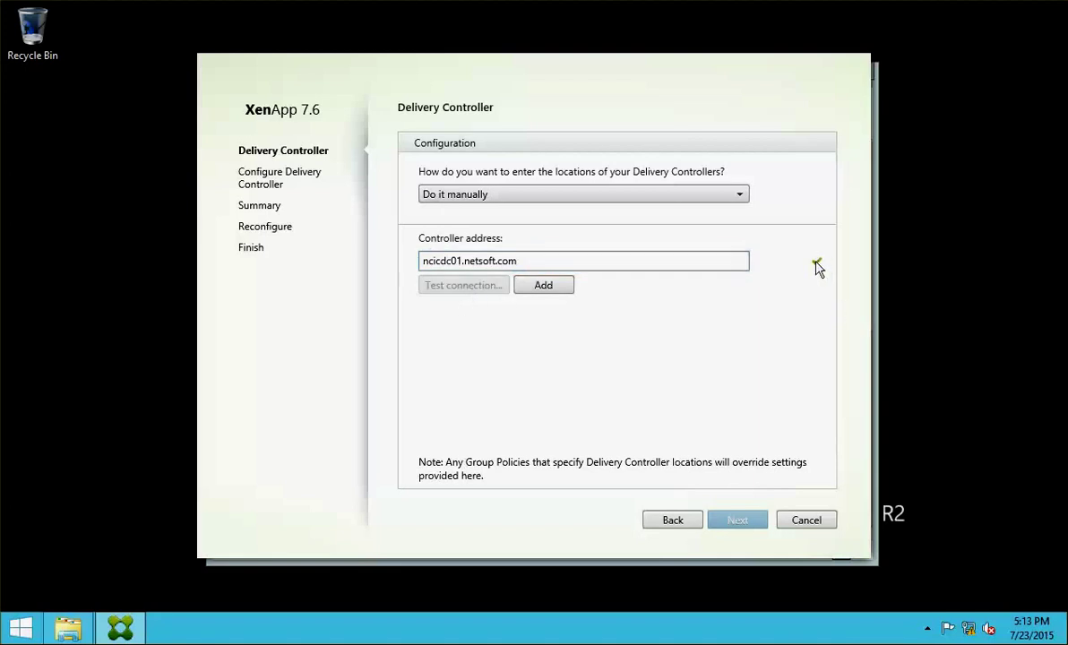
left_click(550, 287)
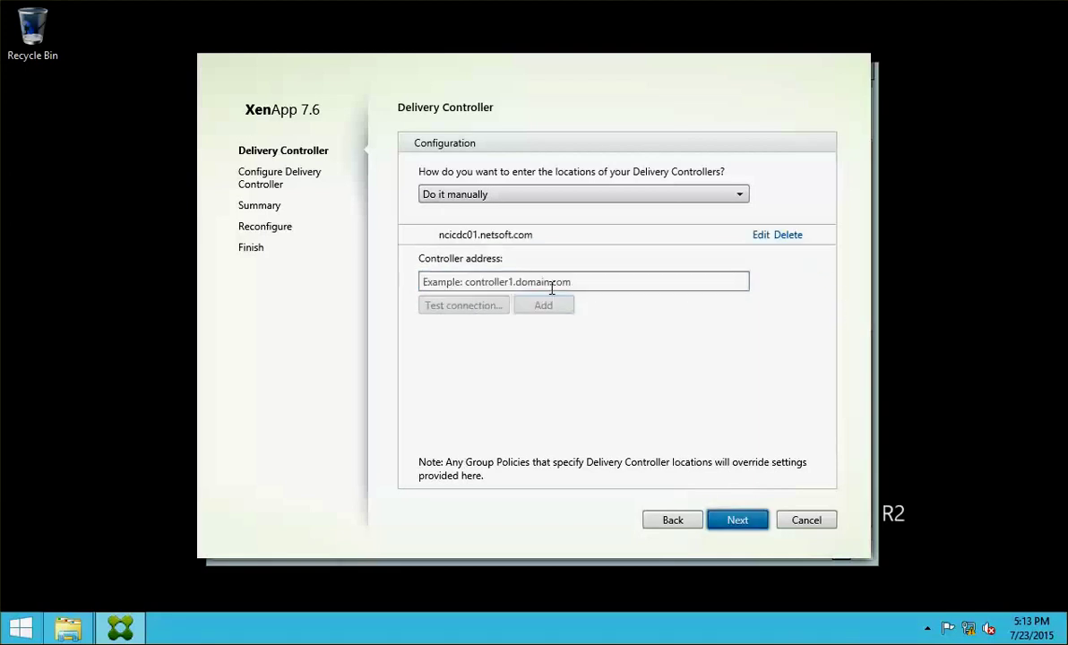
- Keep port 80, reconfigure the VDA and finish the setup
left_click(718, 521)
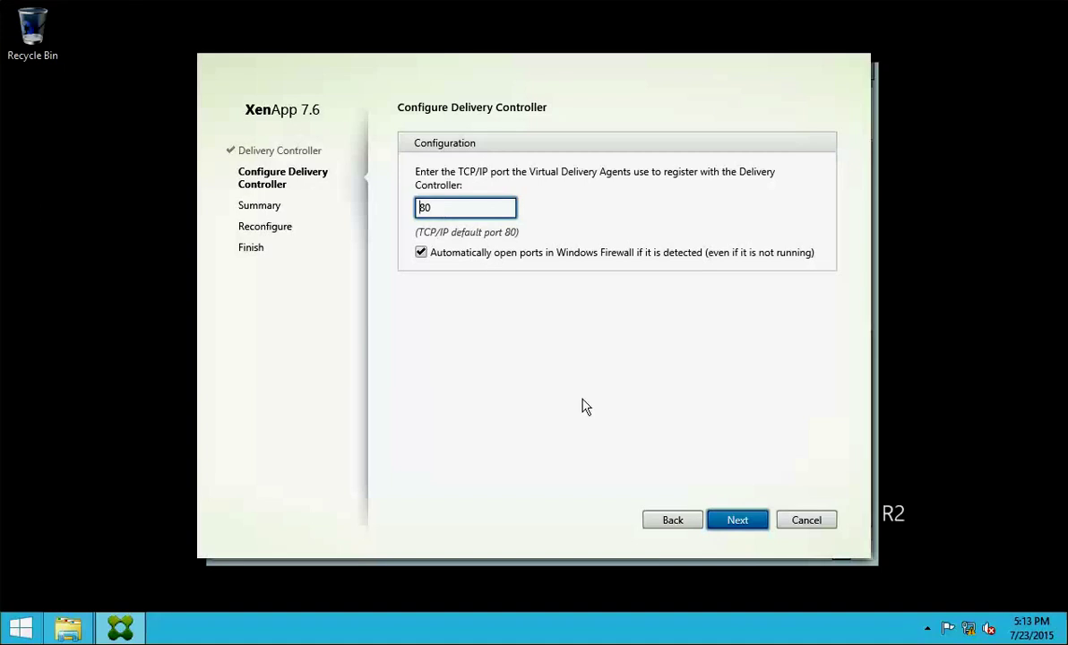
left_click(737, 522)
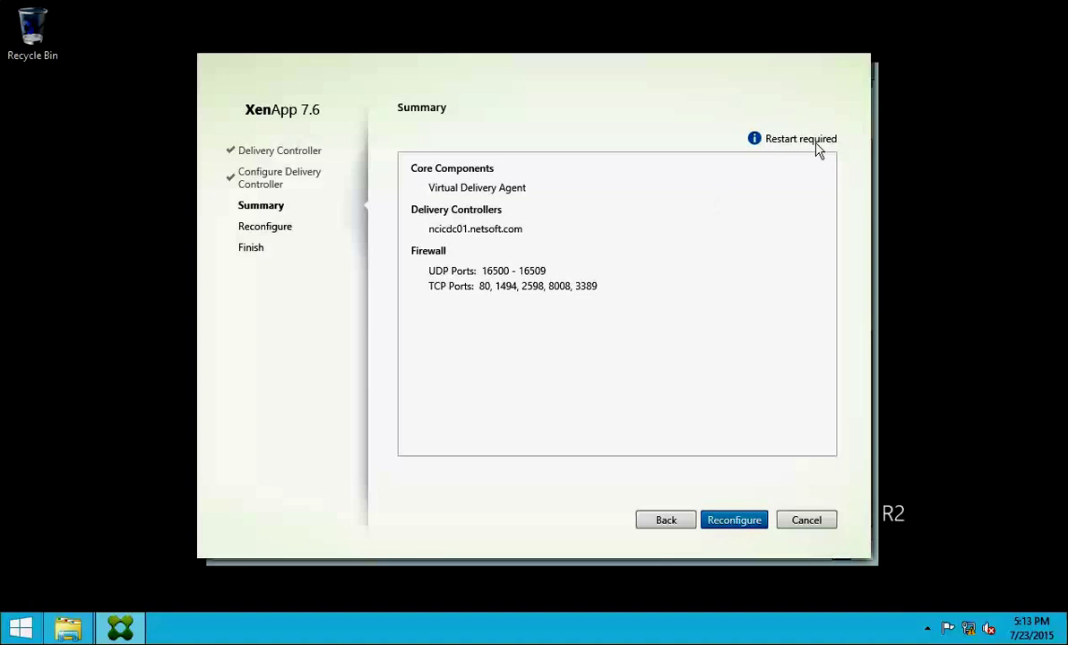
left_click(732, 522)
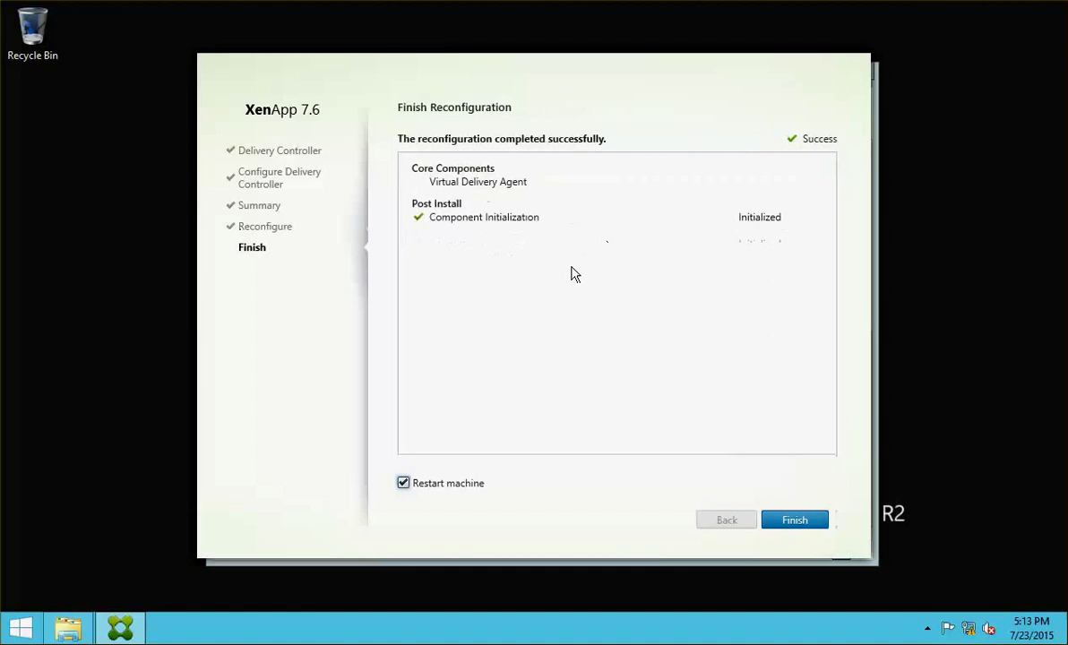
left_click(802, 524)
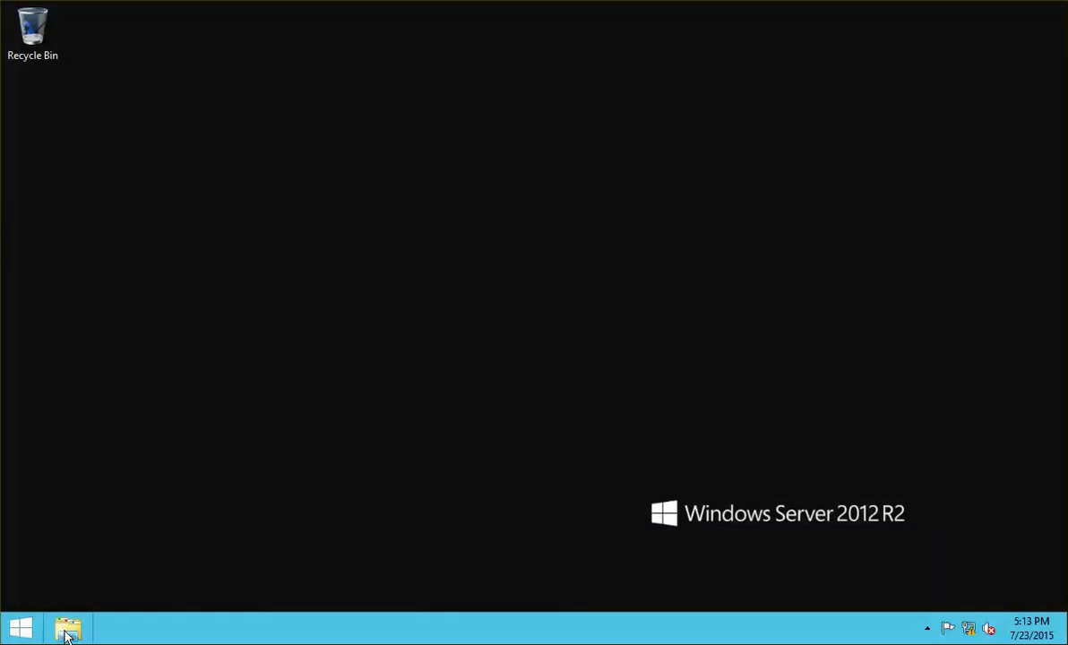
- Browse File Explorer to C:\Program Files\Citrix\XenDesktopVdaSetup on this server
left_click(68, 629)
double_click(667, 354)
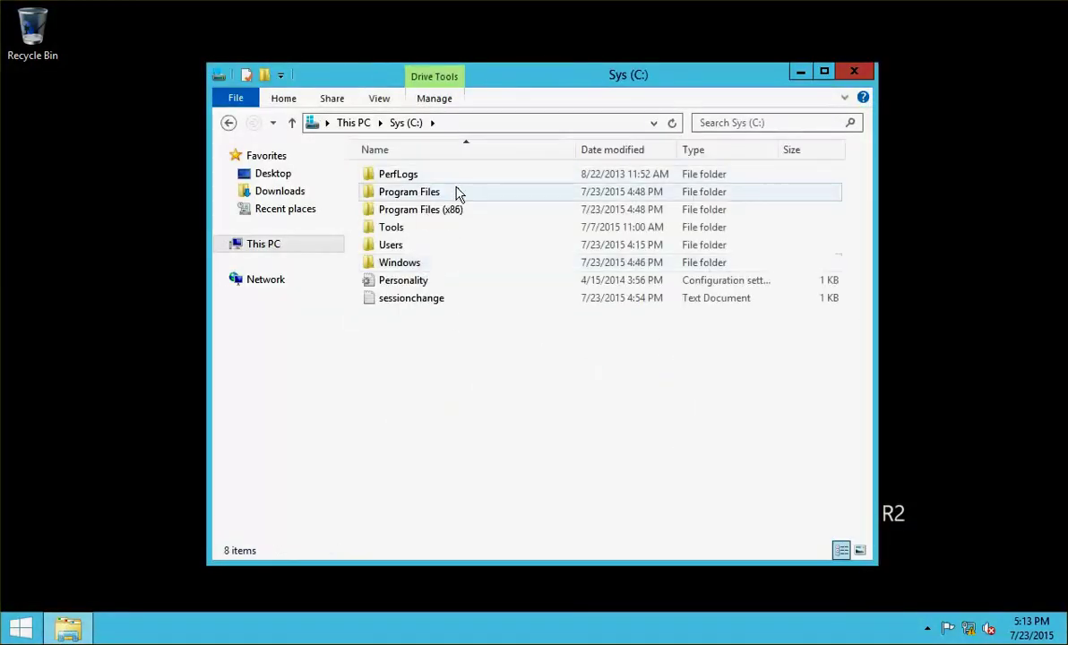
double_click(457, 193)
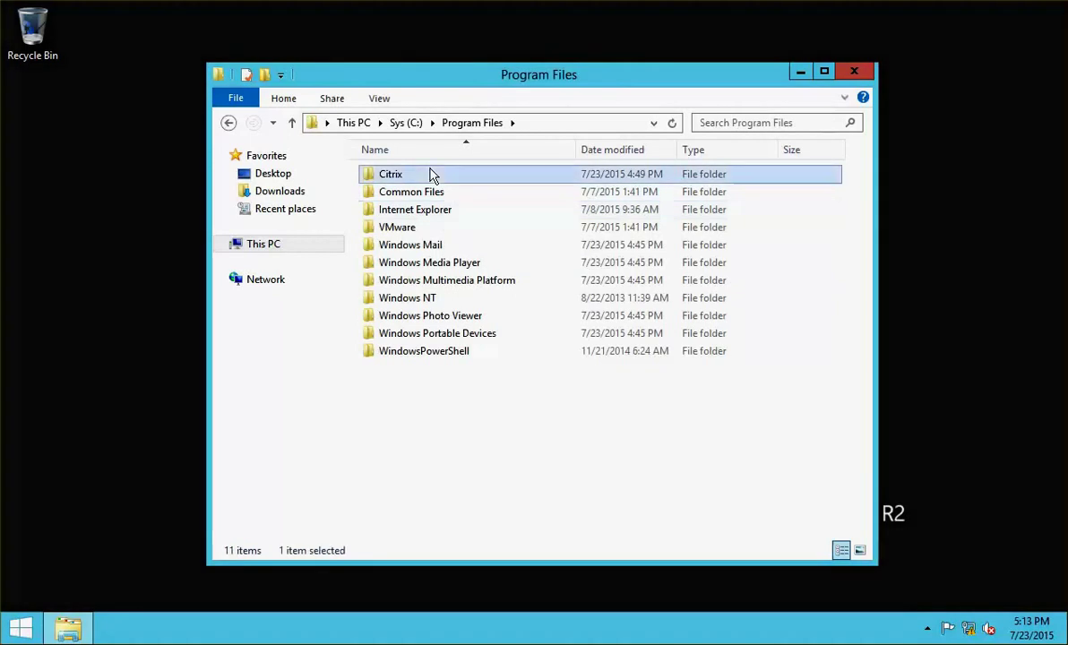
double_click(431, 173)
double_click(457, 405)
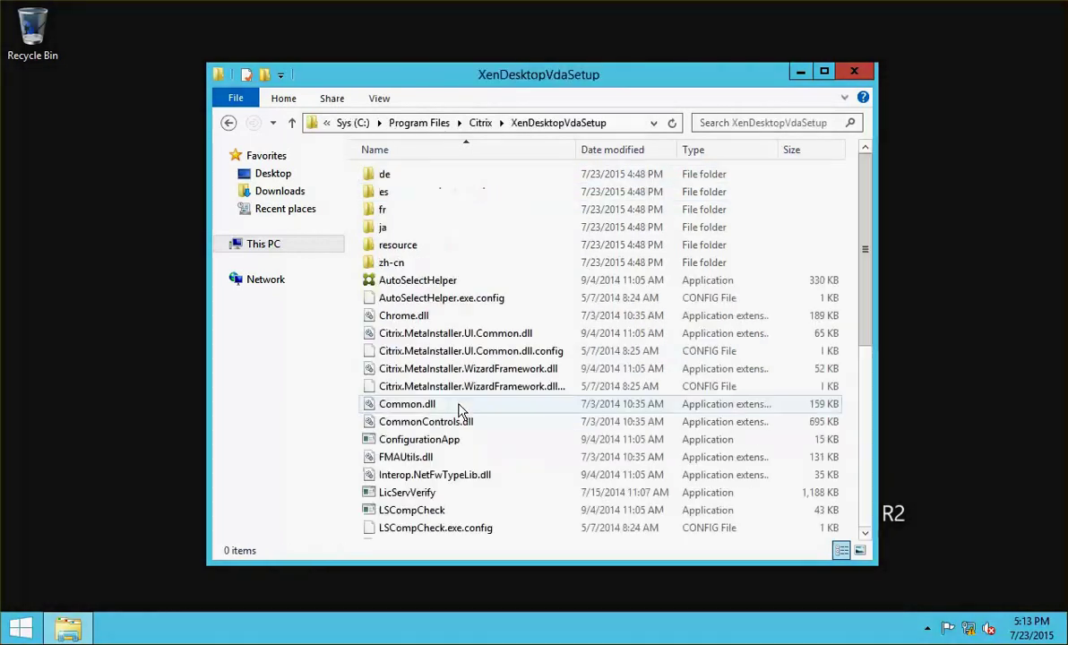
- Run XenDesktopVdaSetup as administrator
left_click(862, 505)
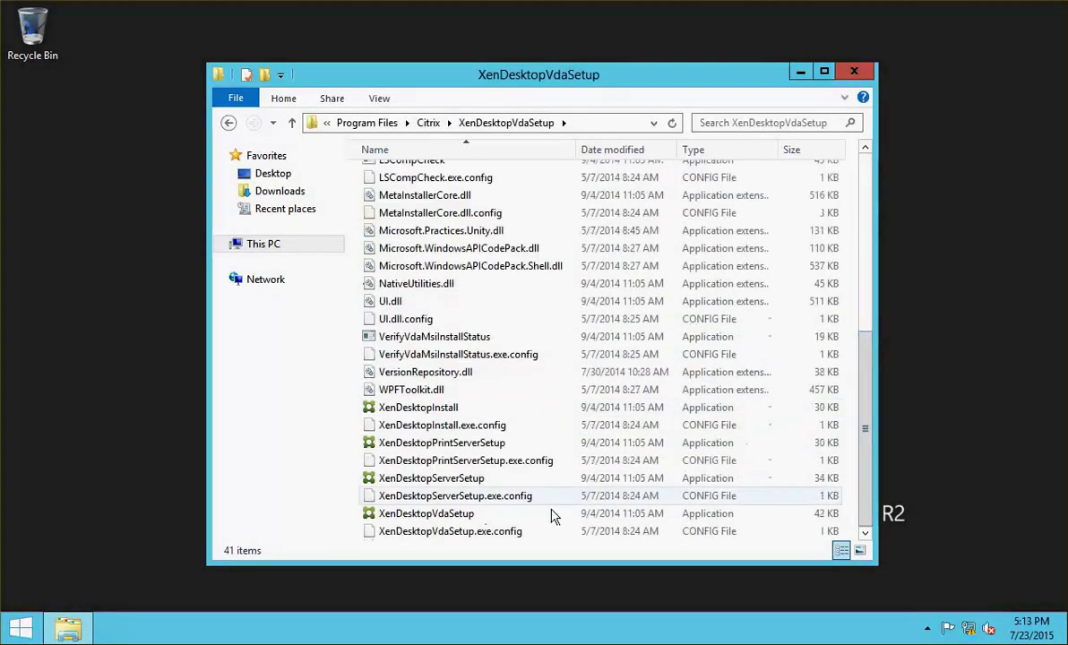
left_click(457, 517)
right_click(457, 515)
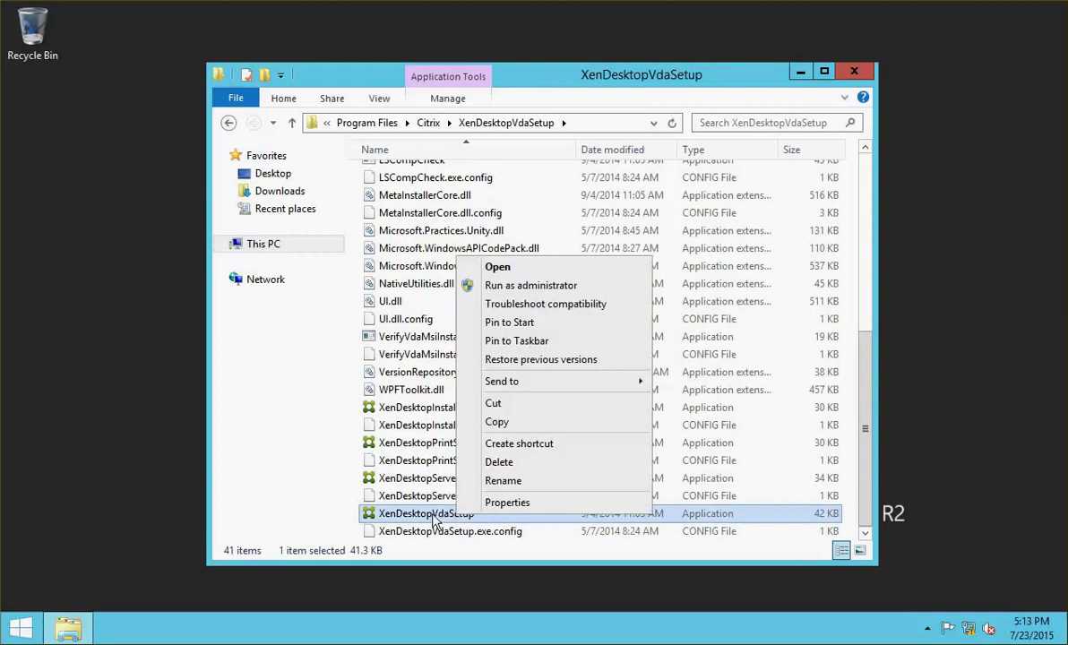
left_click(541, 287)
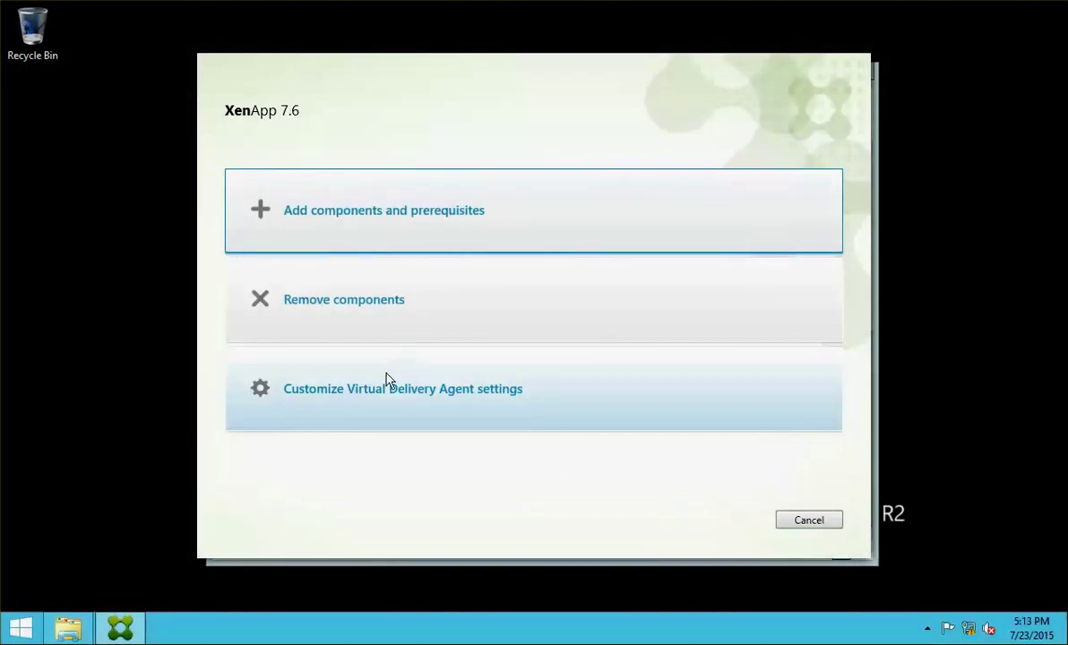
- Manually enter controller ncicdc01.netsoft.com, test the connection and add it
left_click(384, 387)
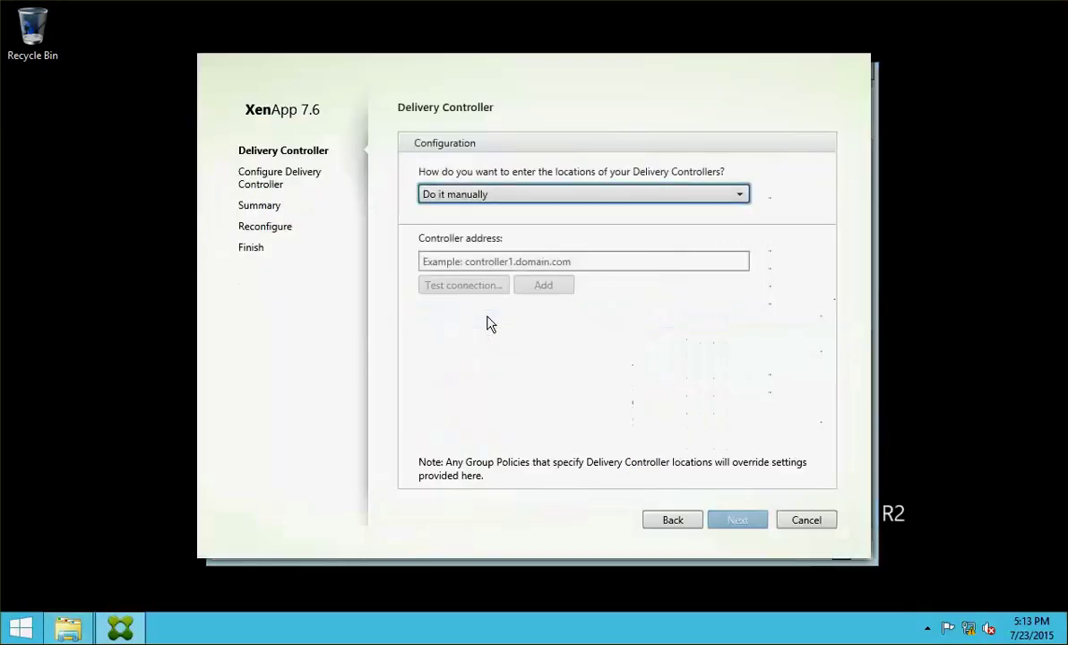
left_click(589, 199)
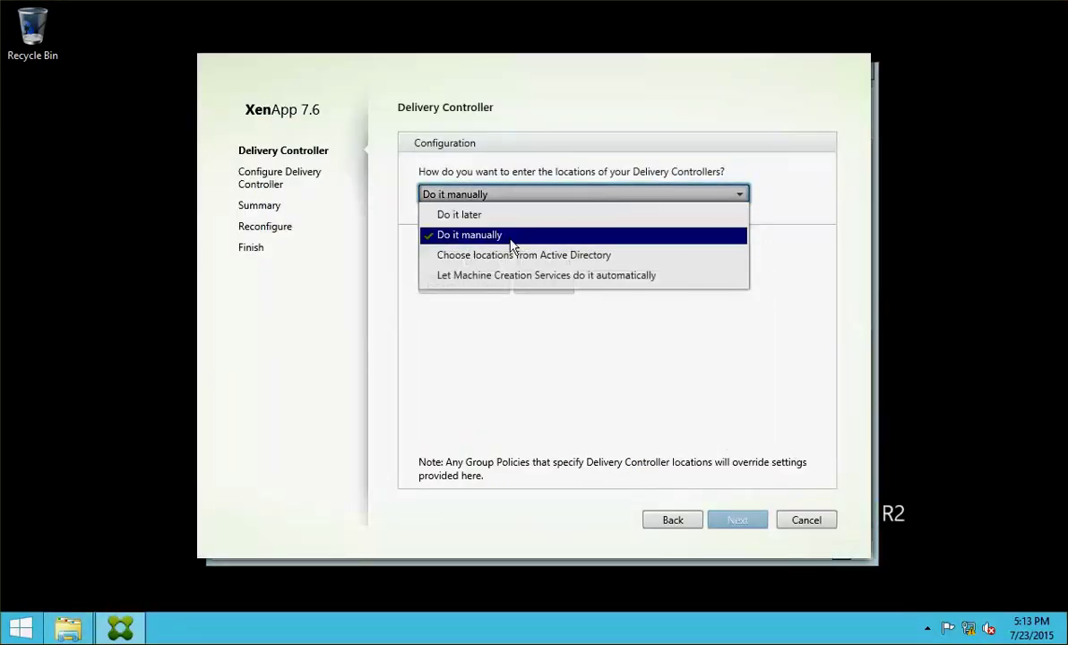
left_click(511, 236)
left_click(723, 260)
type("ncicdc01.netsoft.com")
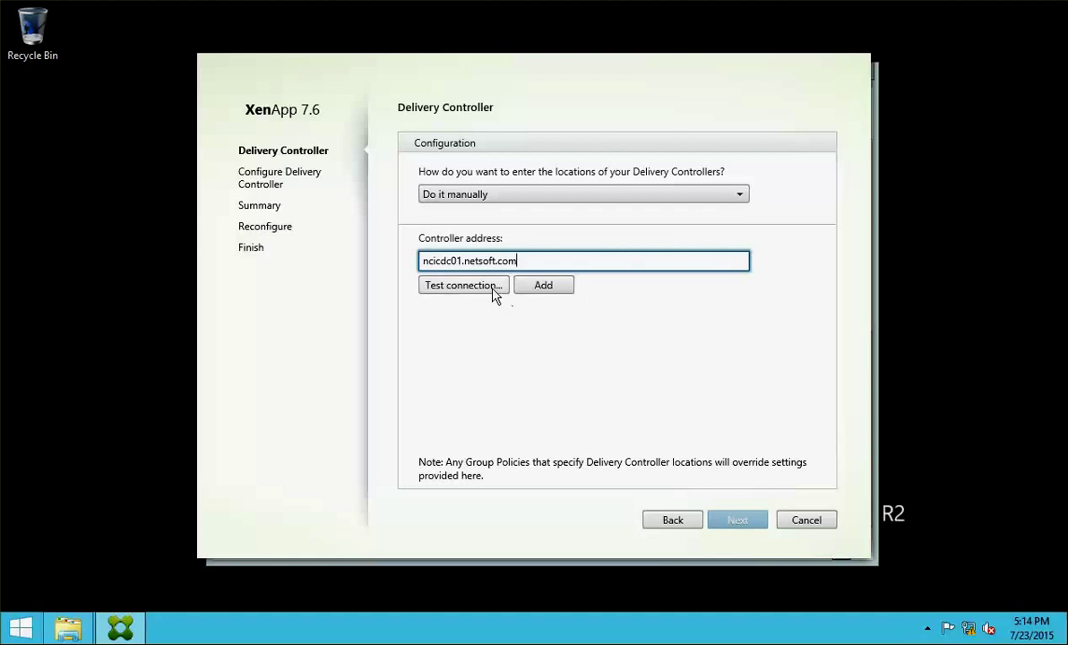
left_click(492, 287)
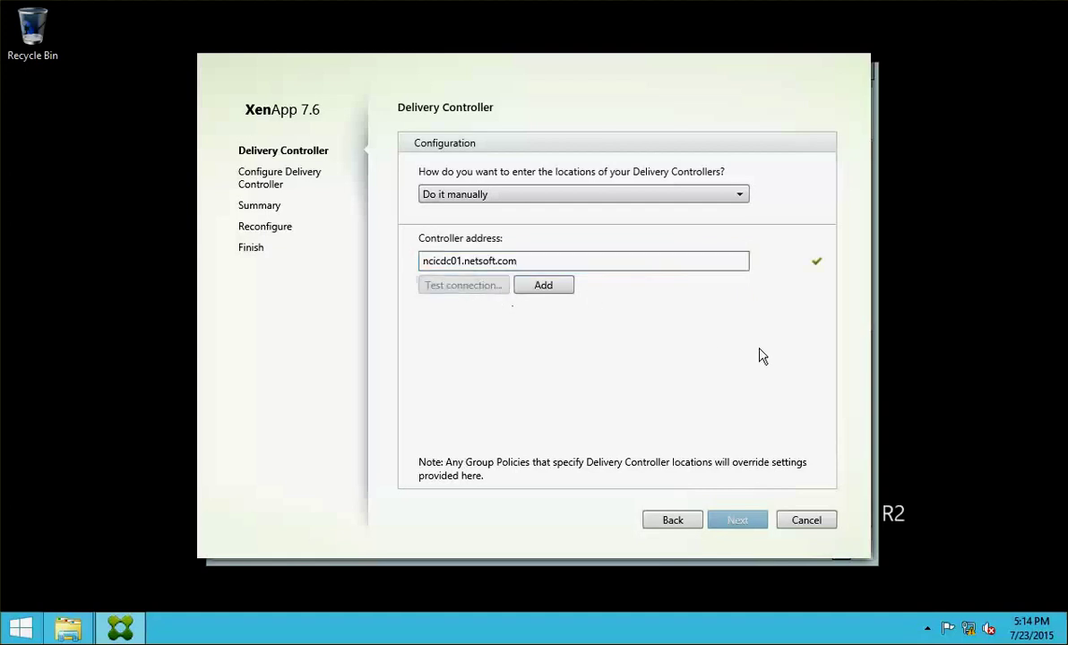
left_click(556, 290)
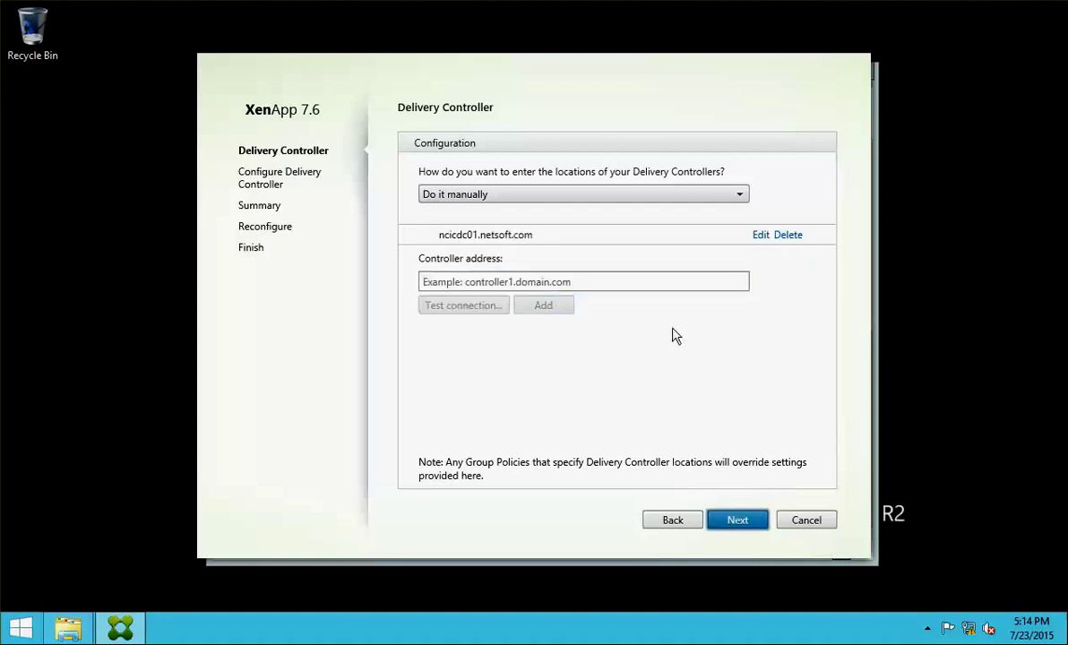
- Keep port 80, reconfigure the VDA and finish to restart the server
left_click(736, 519)
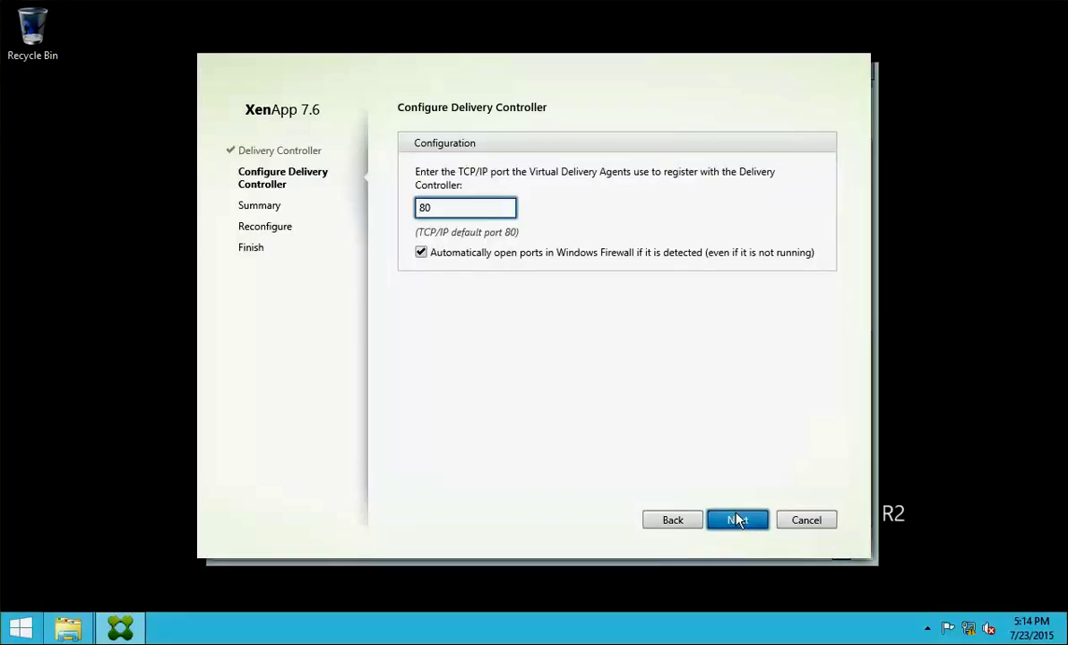
left_click(736, 520)
left_click(737, 520)
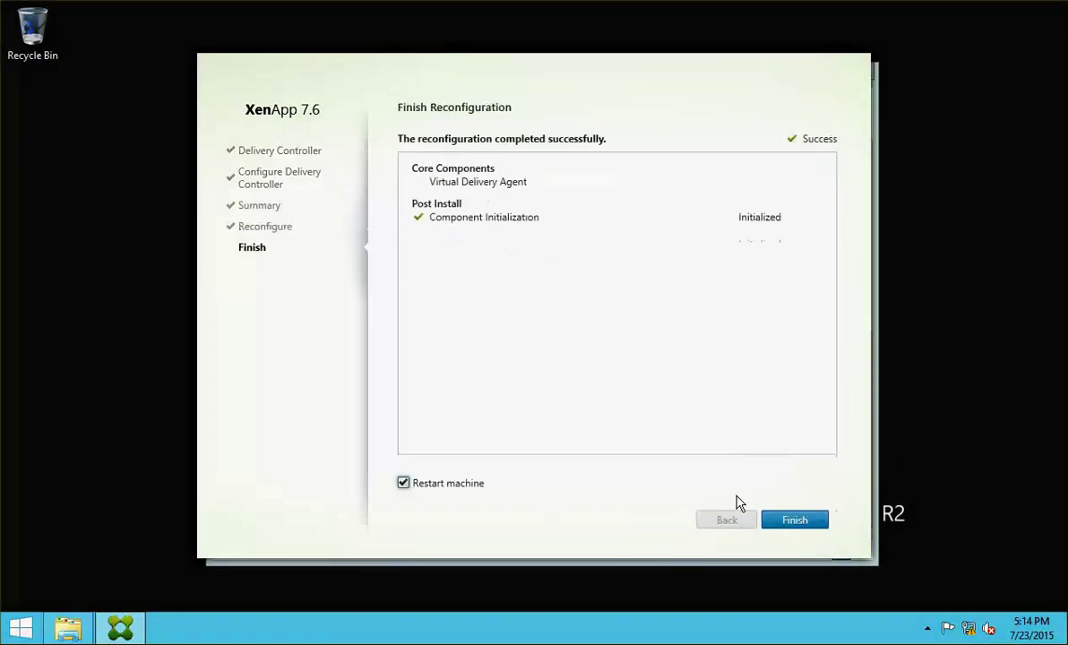
left_click(793, 521)
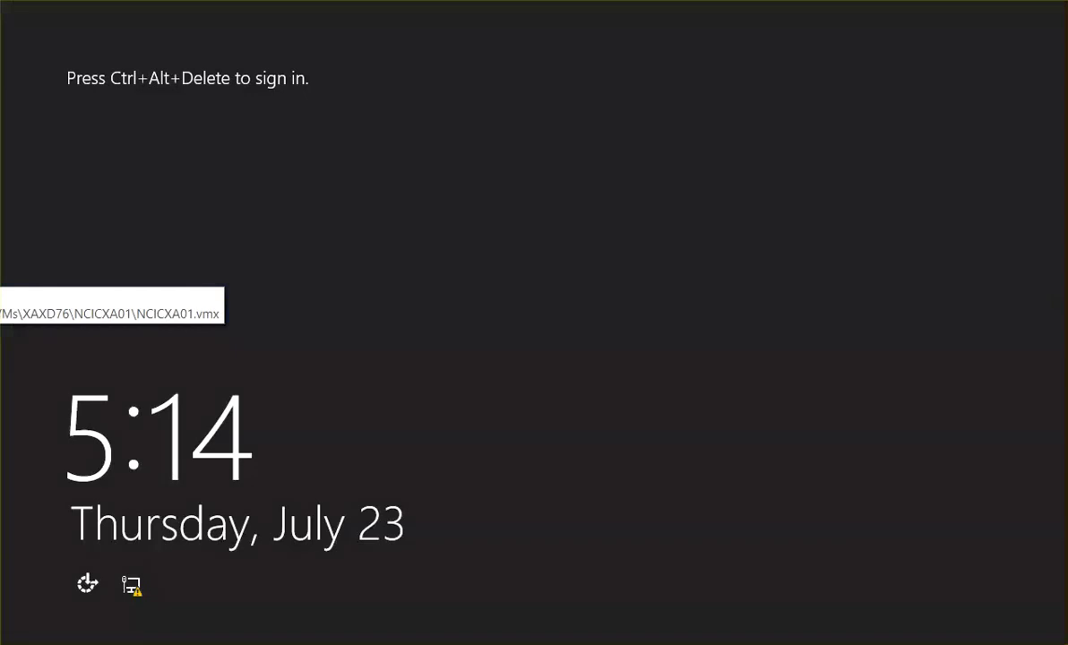
- Sign in as the NETSOFT domain administrator, correcting a mistyped password
key("ctrl+alt+Delete")
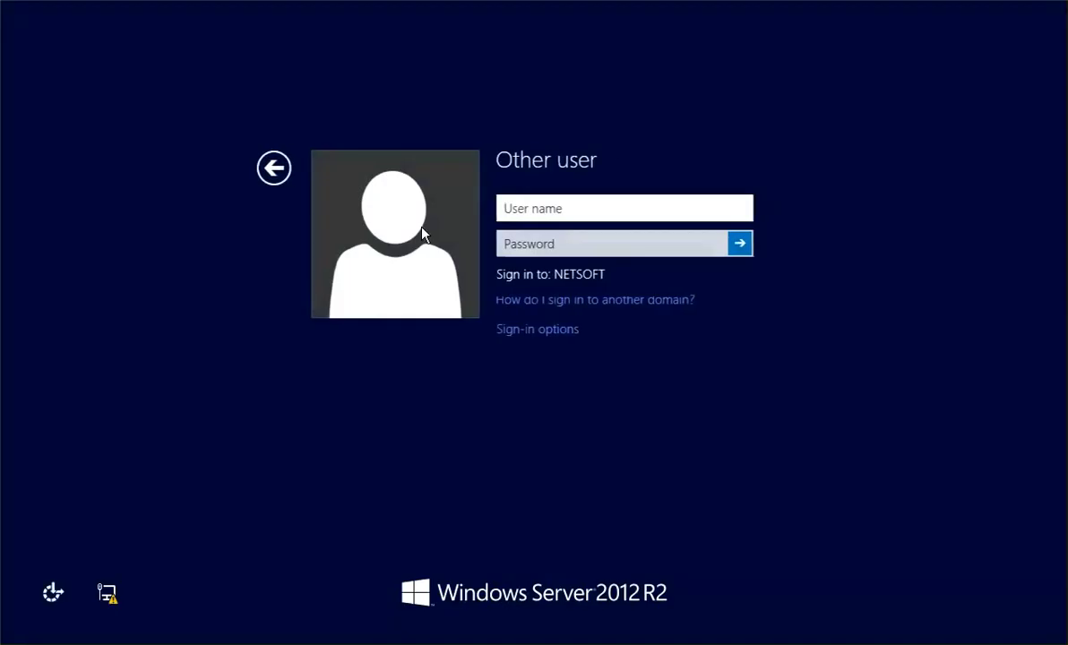
type("netsoft\\administ")
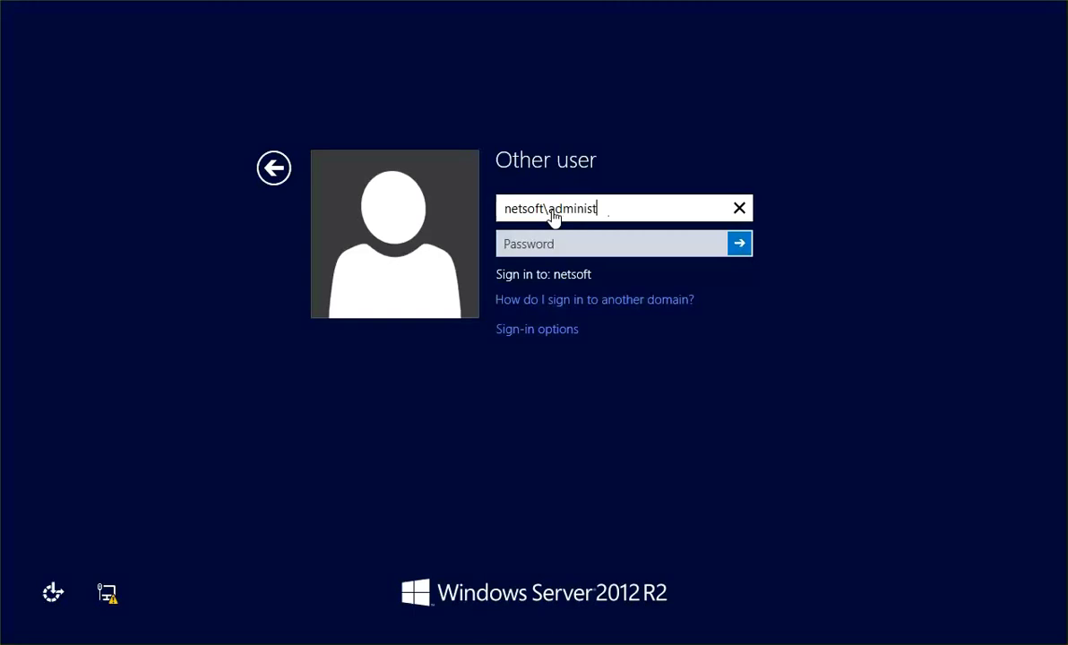
type("rator")
key("Tab")
type("••")
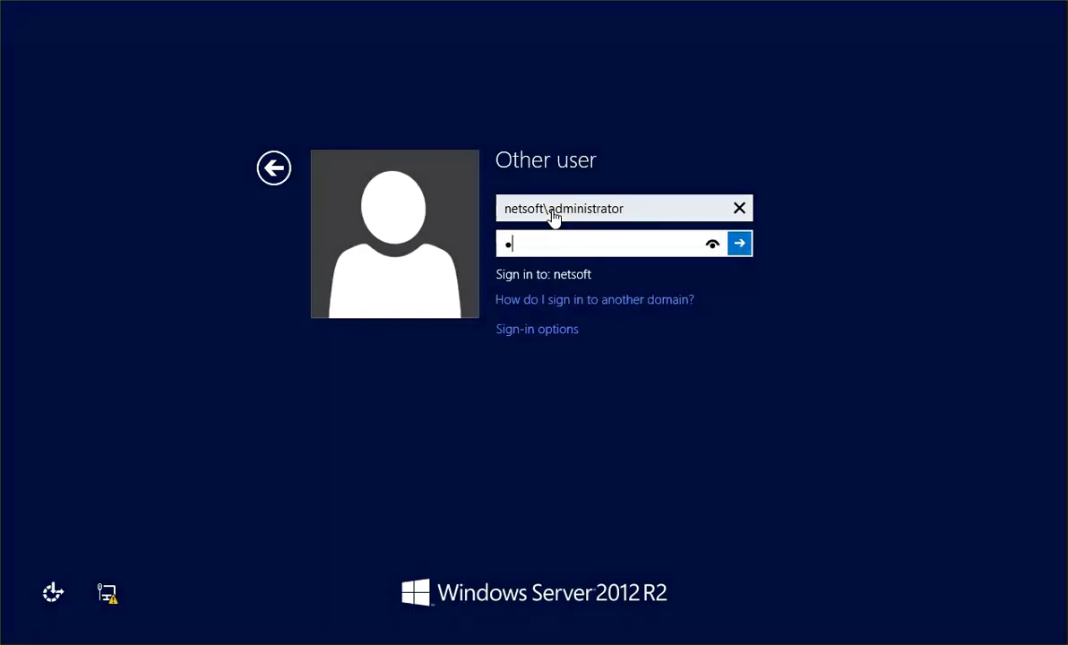
key("BackSpace")
key("BackSpace")
type("••")
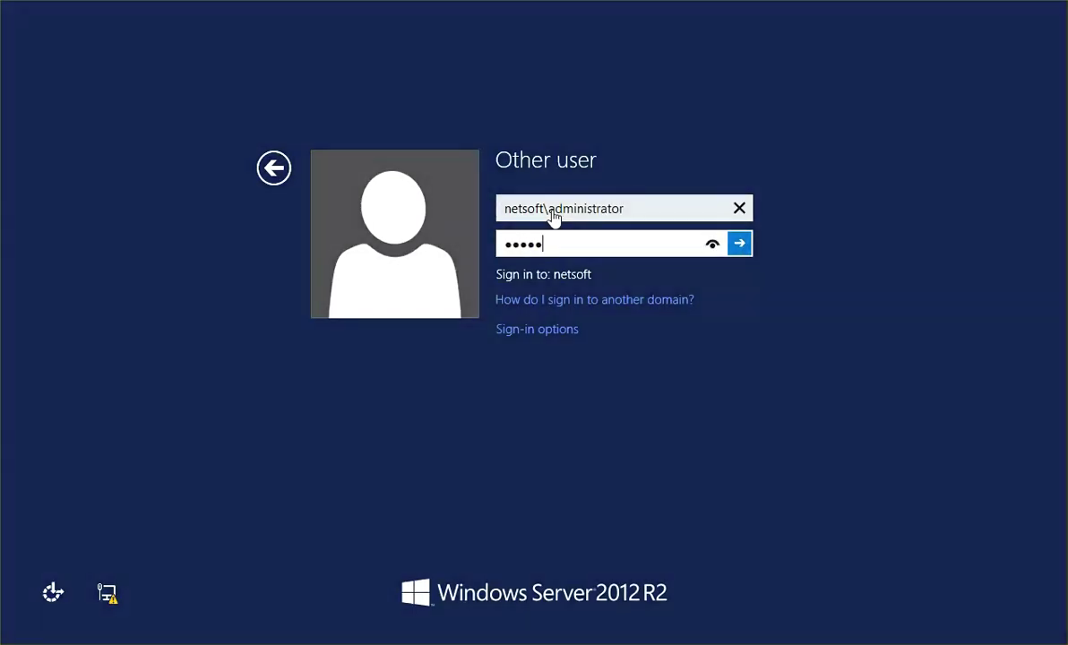
key("Return")
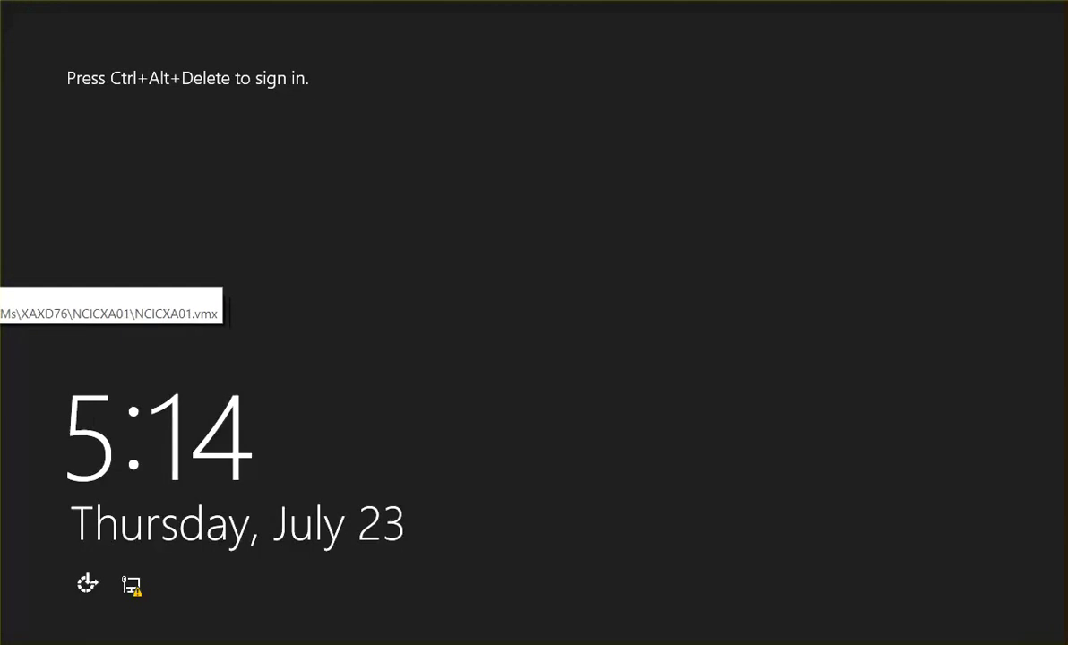
- Sign in again as the NETSOFT domain administrator with its password
key("ctrl+alt+Delete")
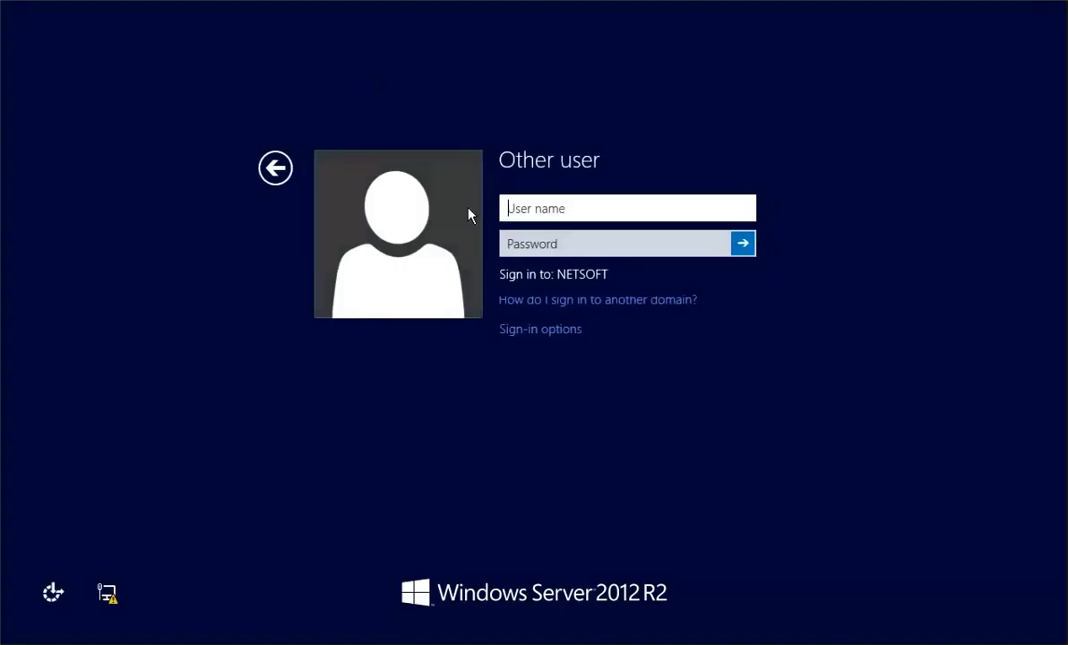
type("netsoft")
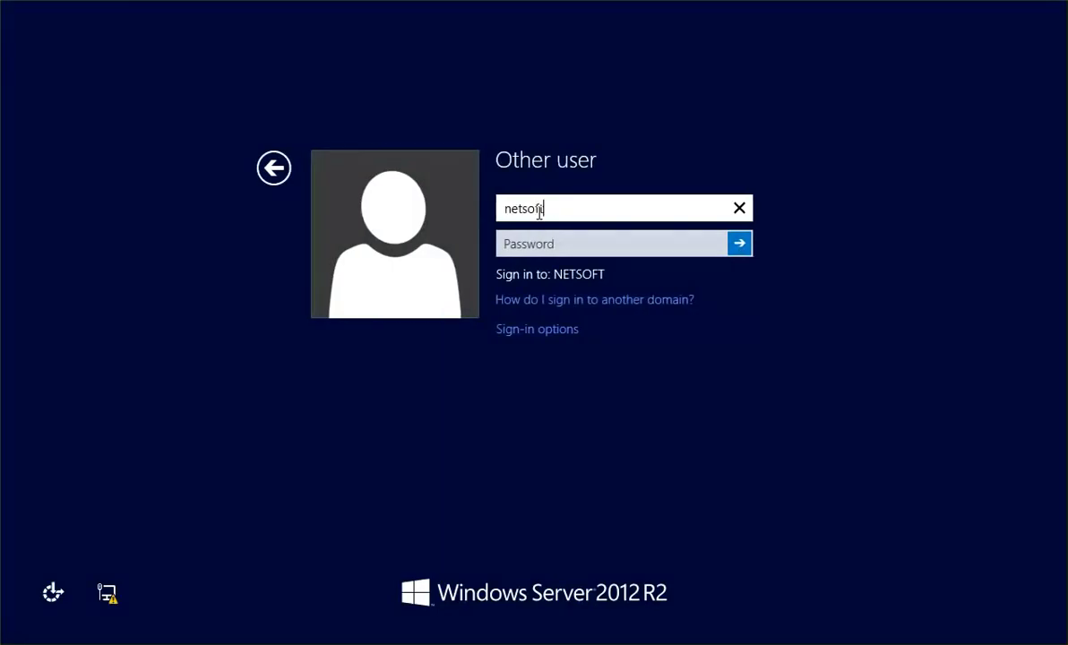
type("\\administrator")
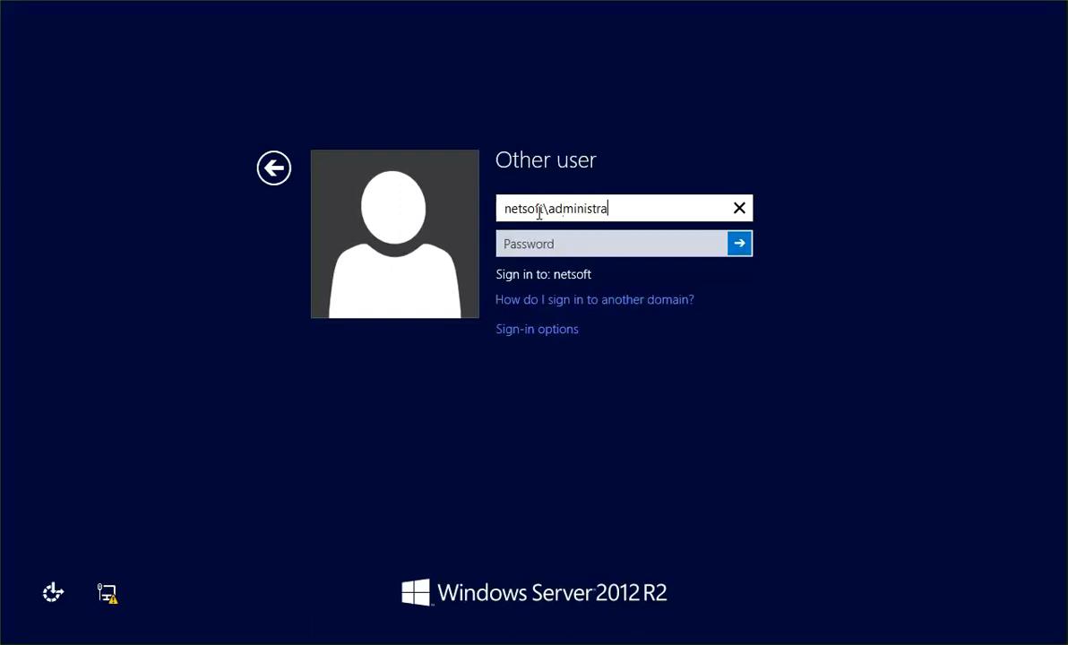
key("Tab")
type("*******")
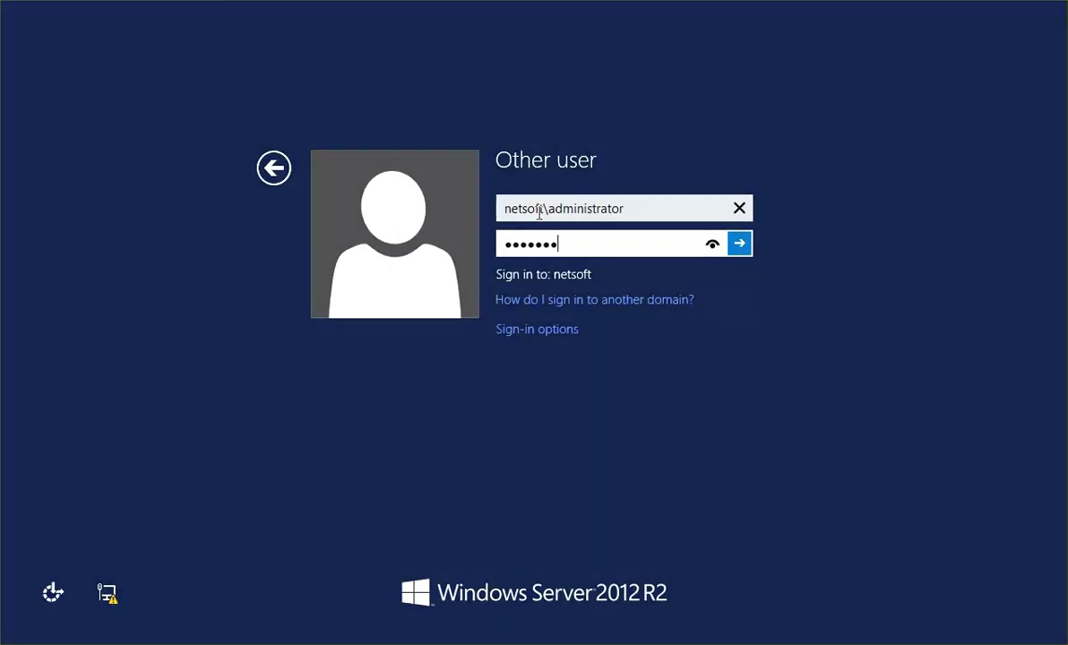
key("Return")
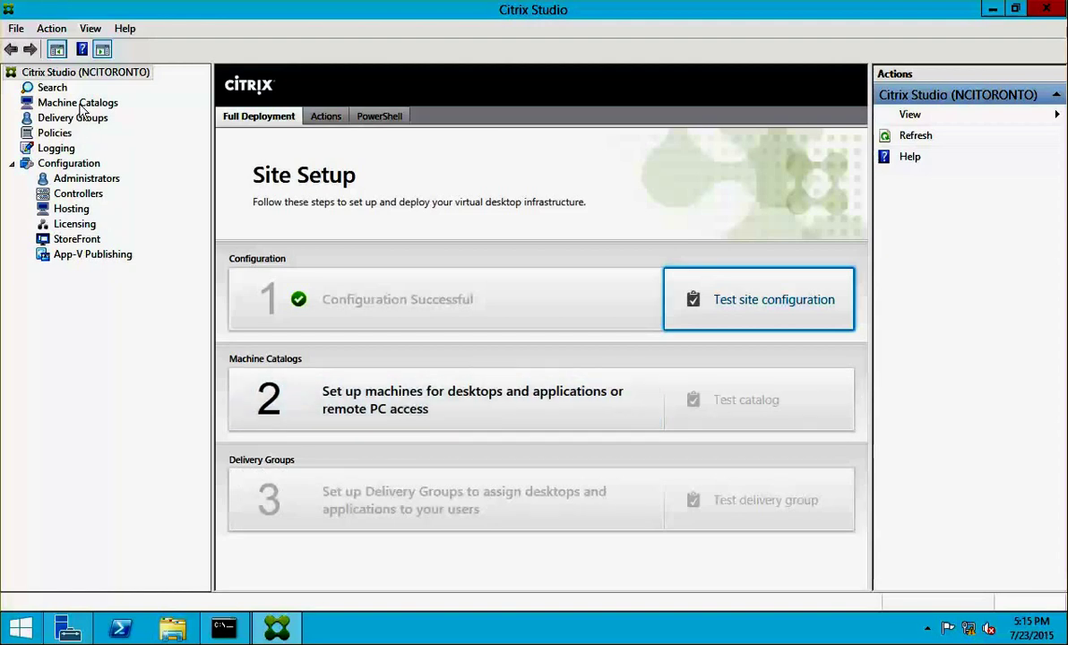
- Start the machine catalog wizard, keeping the default OS and machine management settings
left_click(433, 423)
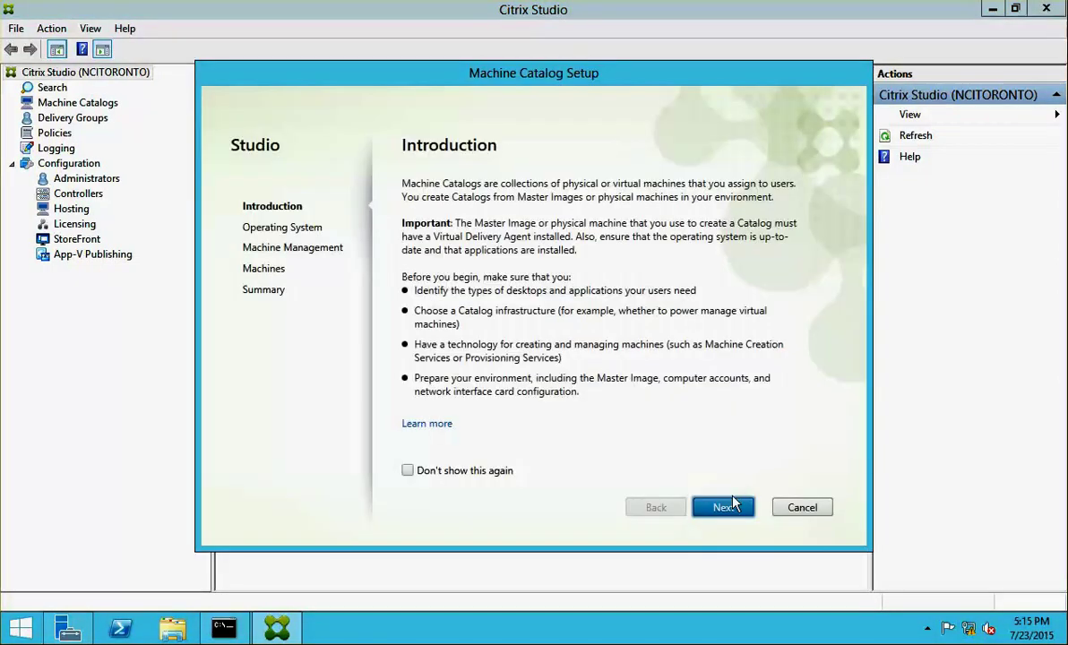
left_click(724, 508)
left_click(724, 508)
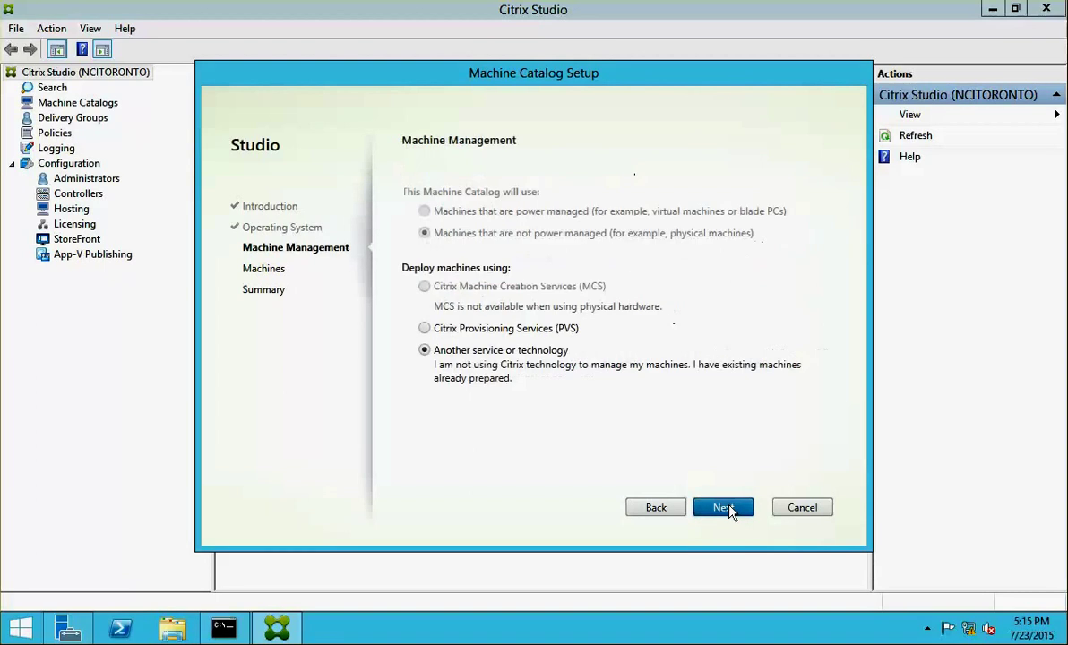
left_click(725, 508)
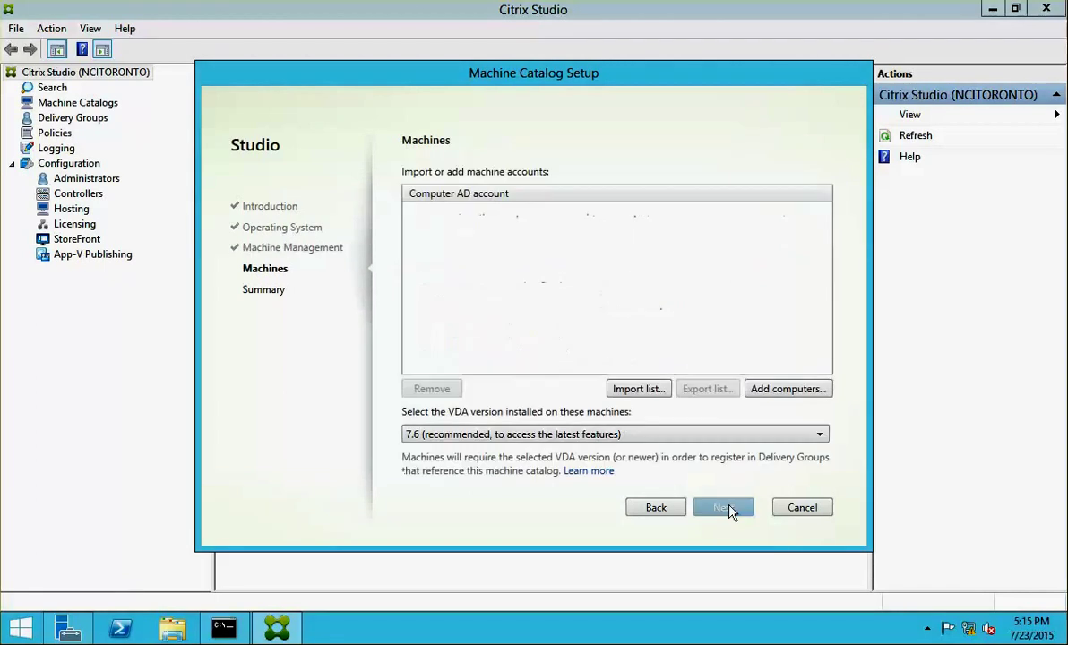
- Add servers NCICXA01 and NCICXA02 to the catalog from Active Directory
left_click(773, 391)
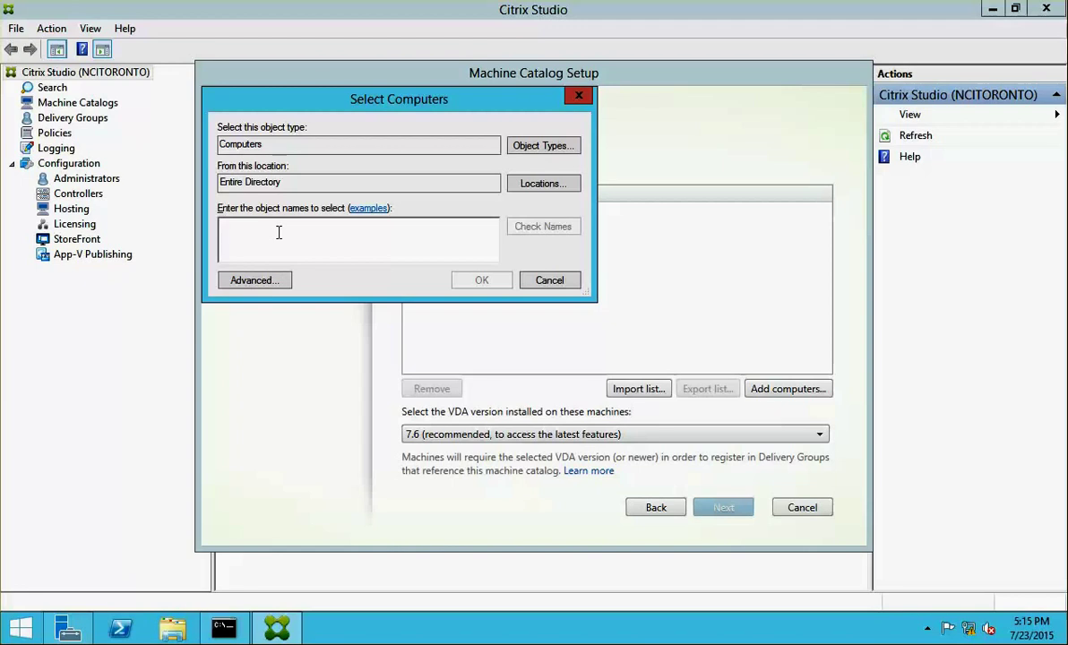
left_click(233, 279)
left_click(606, 283)
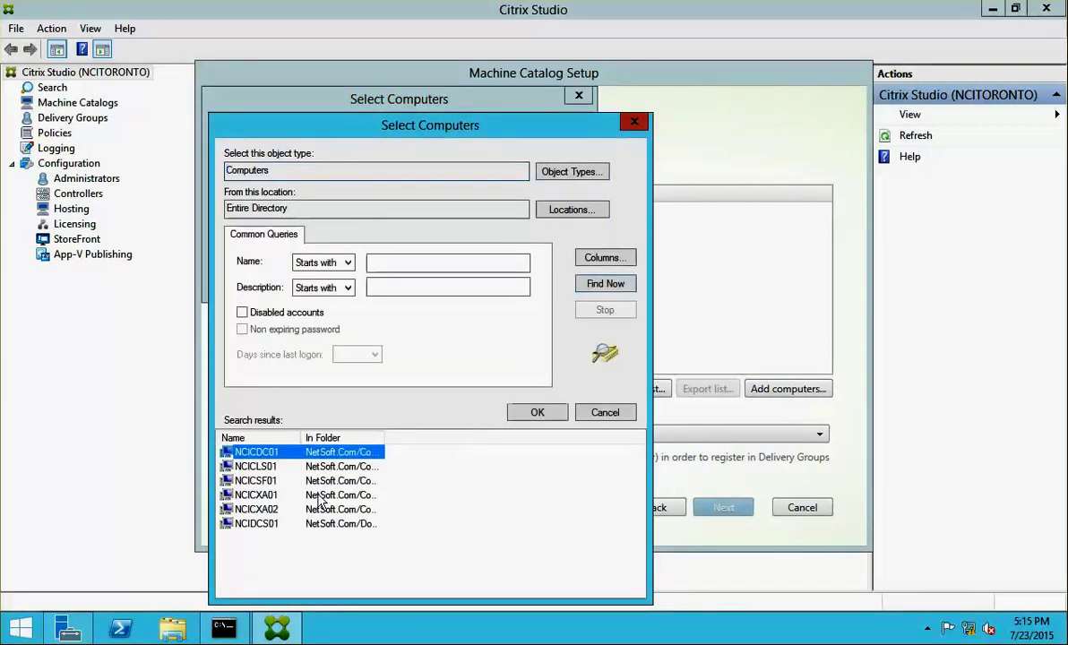
left_click(258, 495)
left_click(258, 509, "shift")
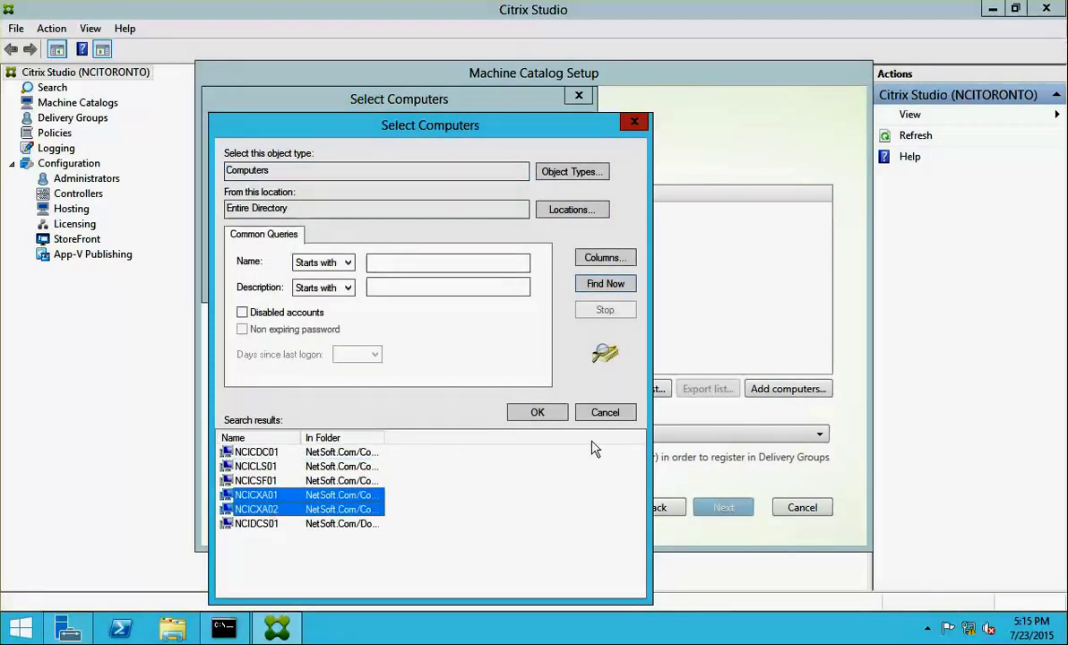
left_click(537, 413)
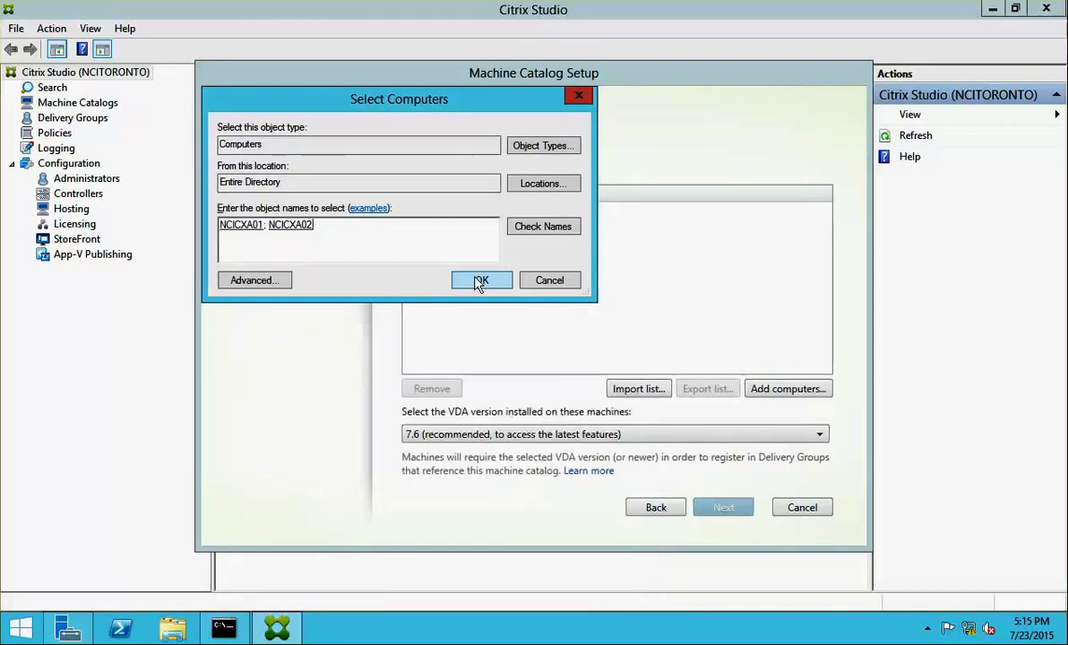
left_click(478, 281)
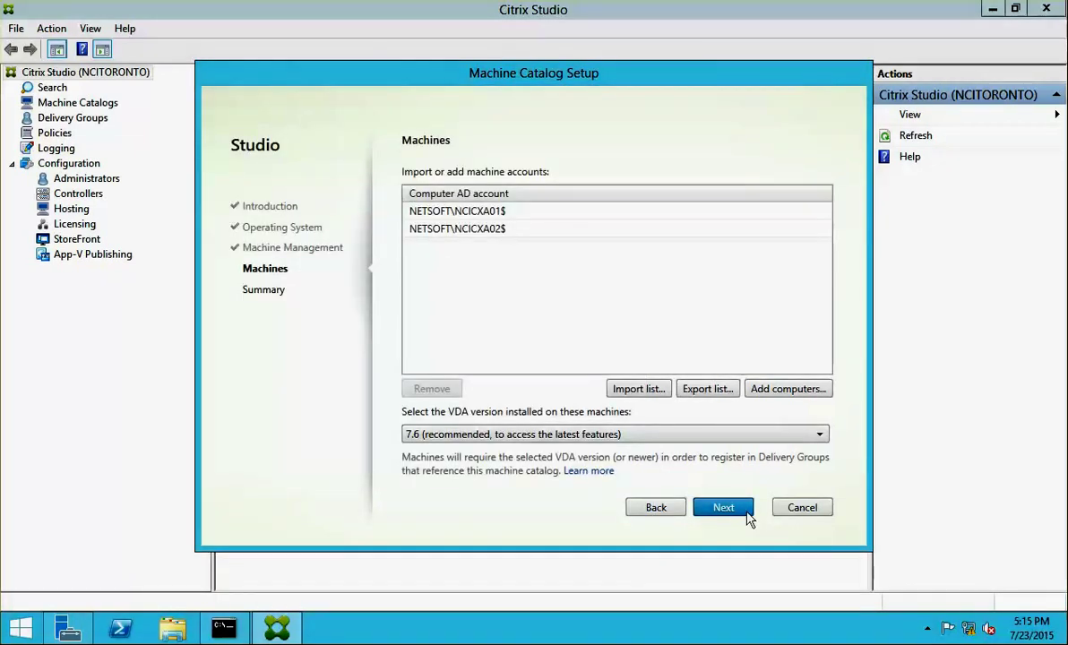
- Name the machine catalog 'Catalog 1' and finish creating it
left_click(748, 515)
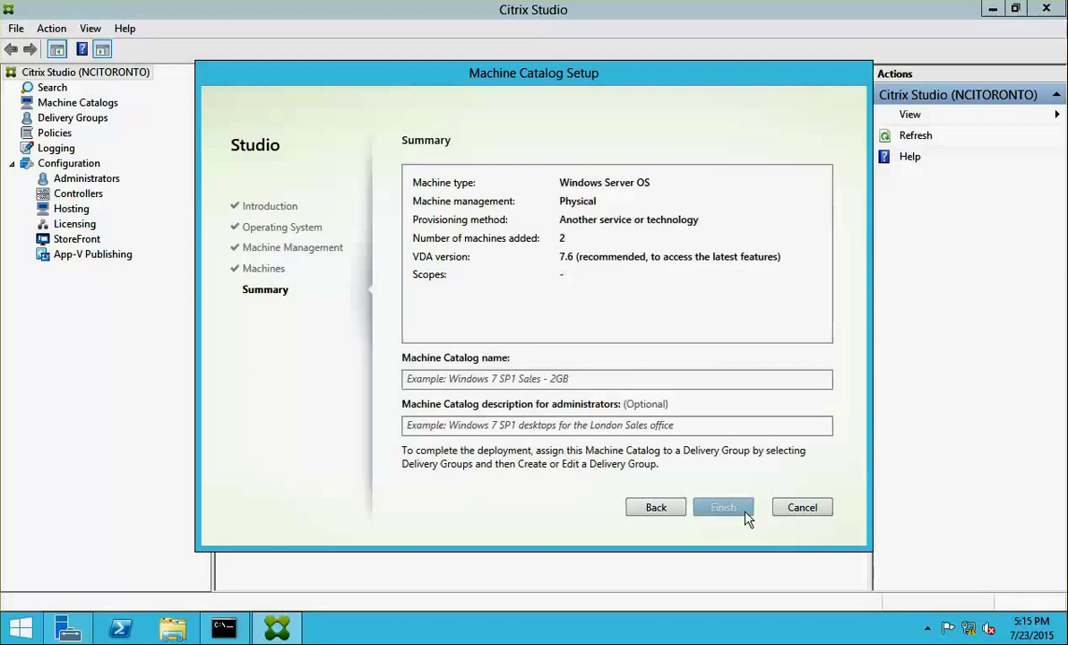
left_click(525, 380)
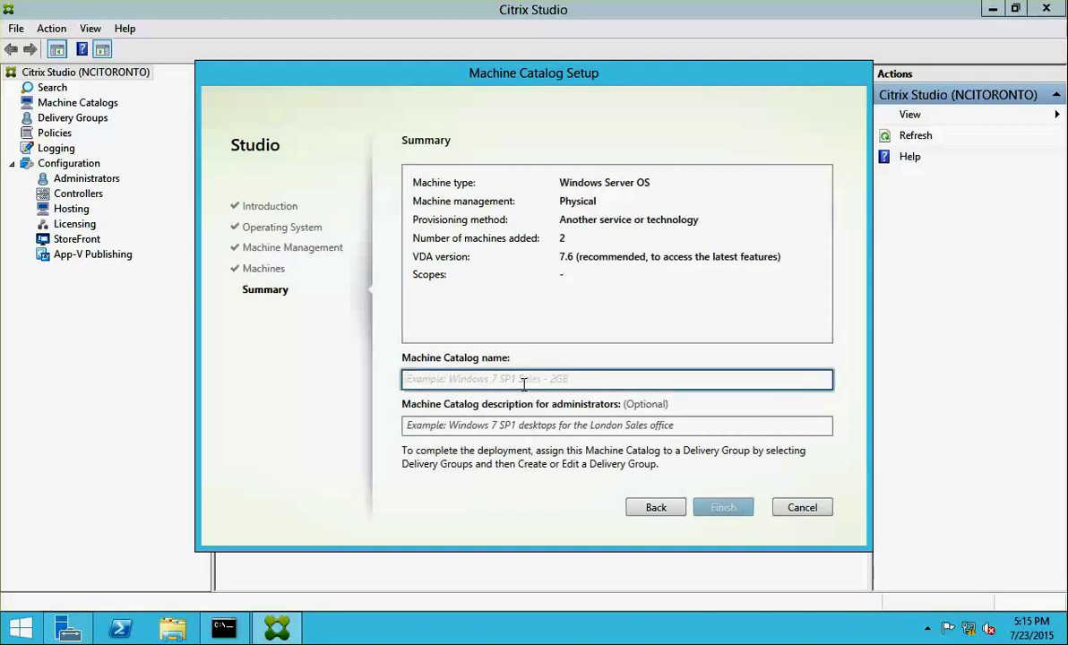
type("Catalog 1")
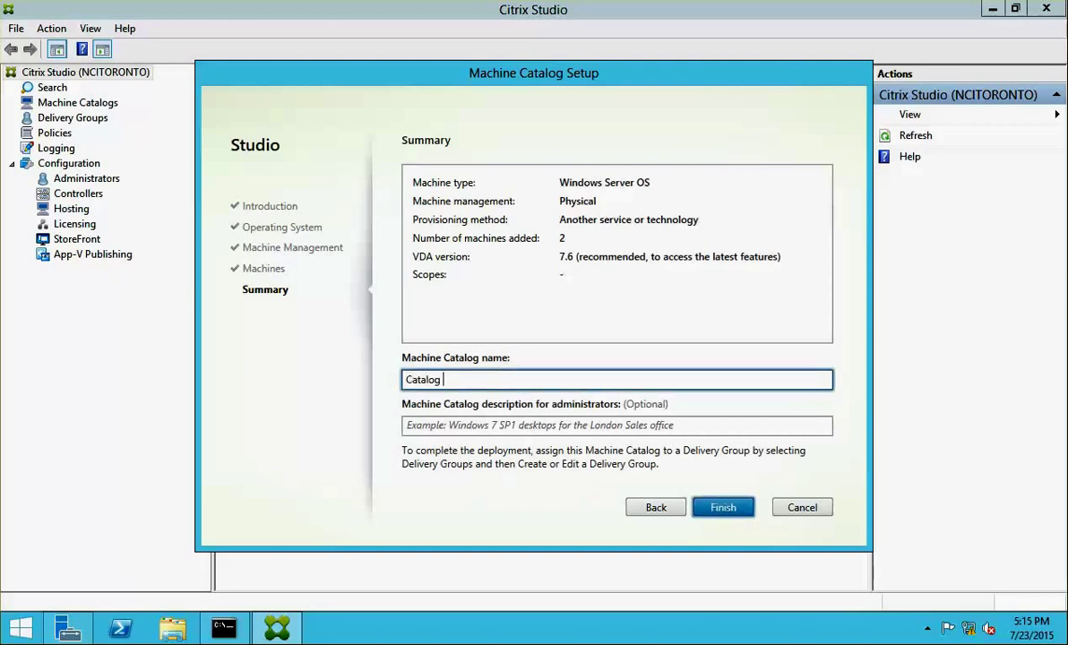
left_click(732, 509)
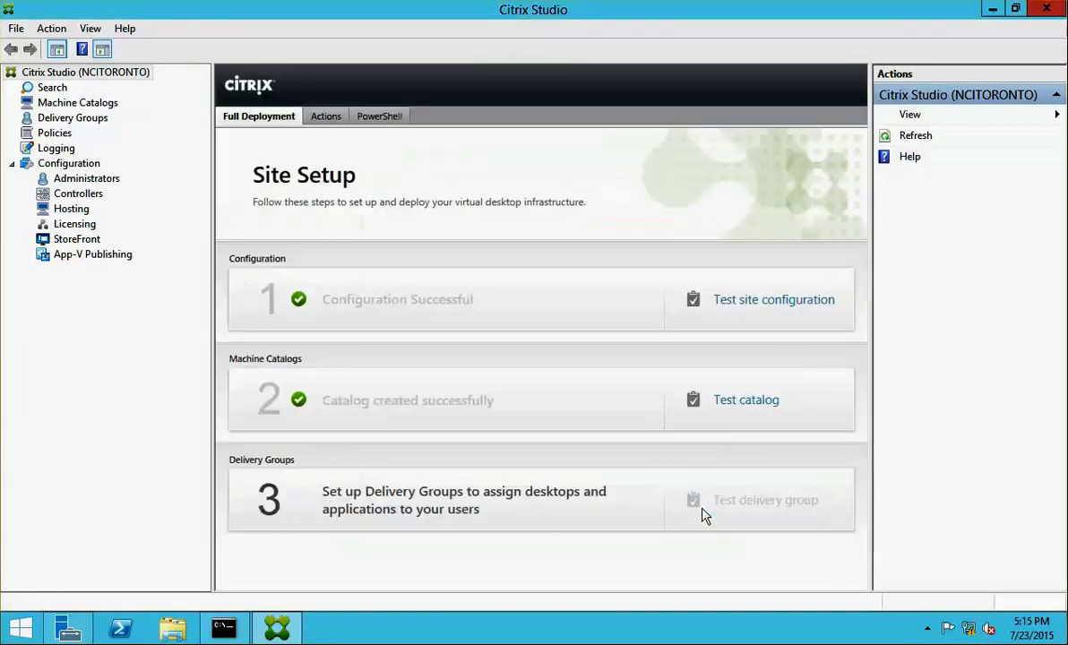
- Test Catalog 1 (no applicable tests), then open the Create Delivery Group wizard
left_click(323, 497)
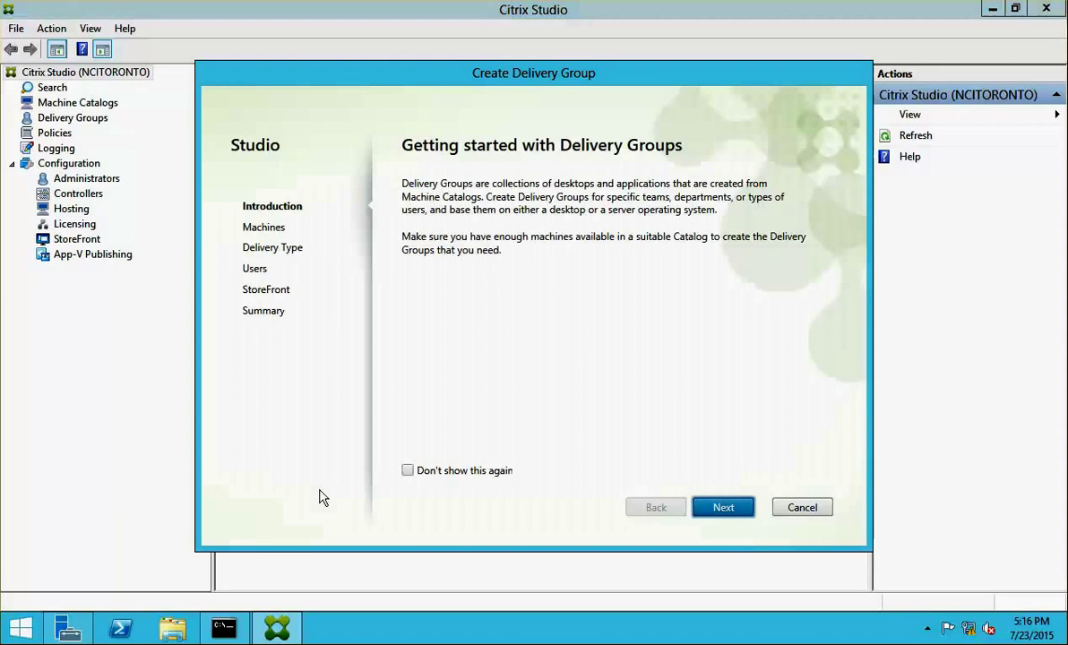
left_click(804, 507)
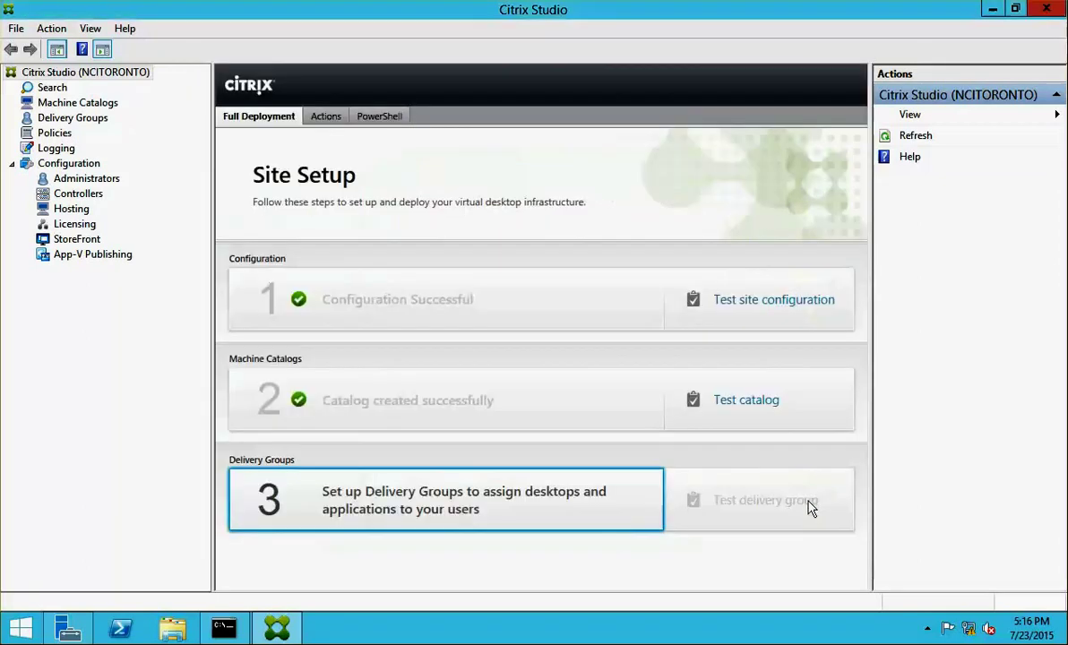
left_click(739, 405)
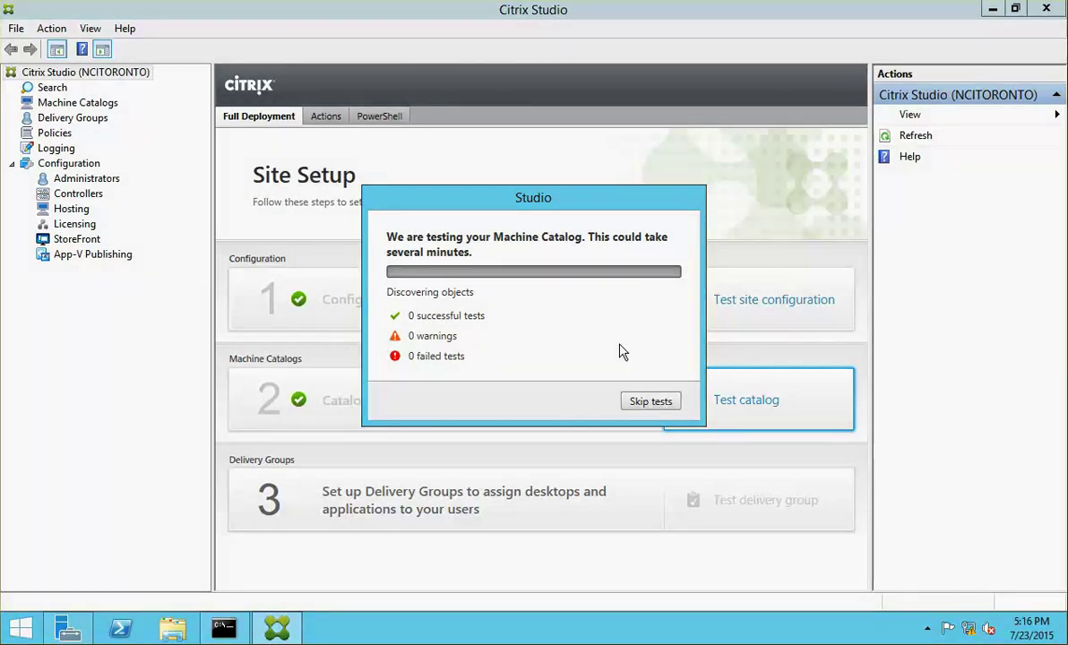
left_click(0, 283)
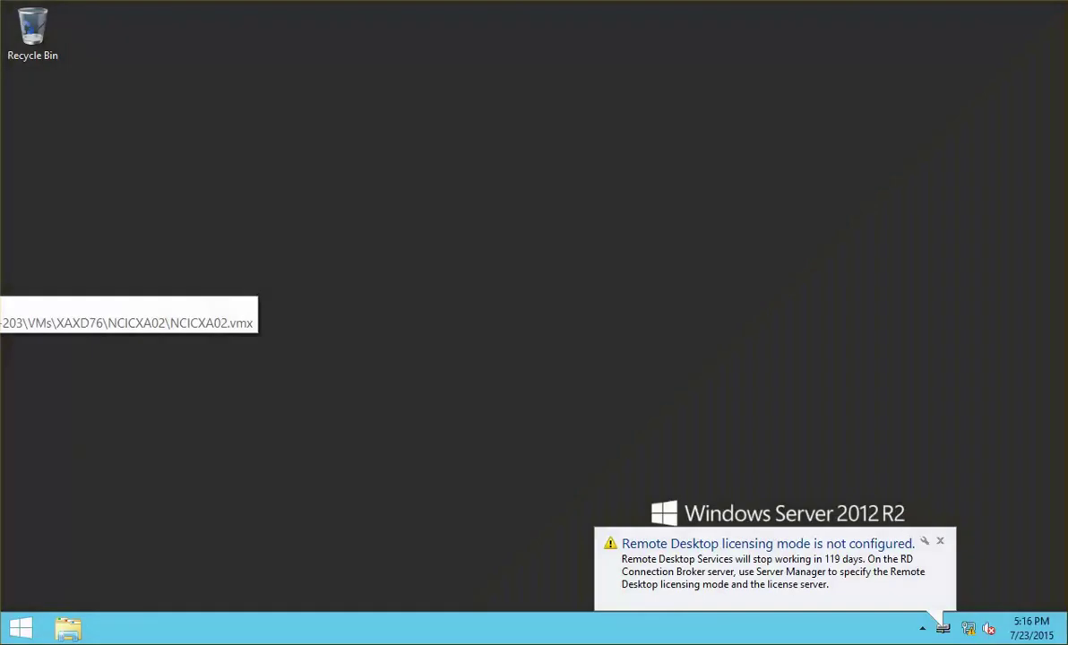
left_click(0, 274)
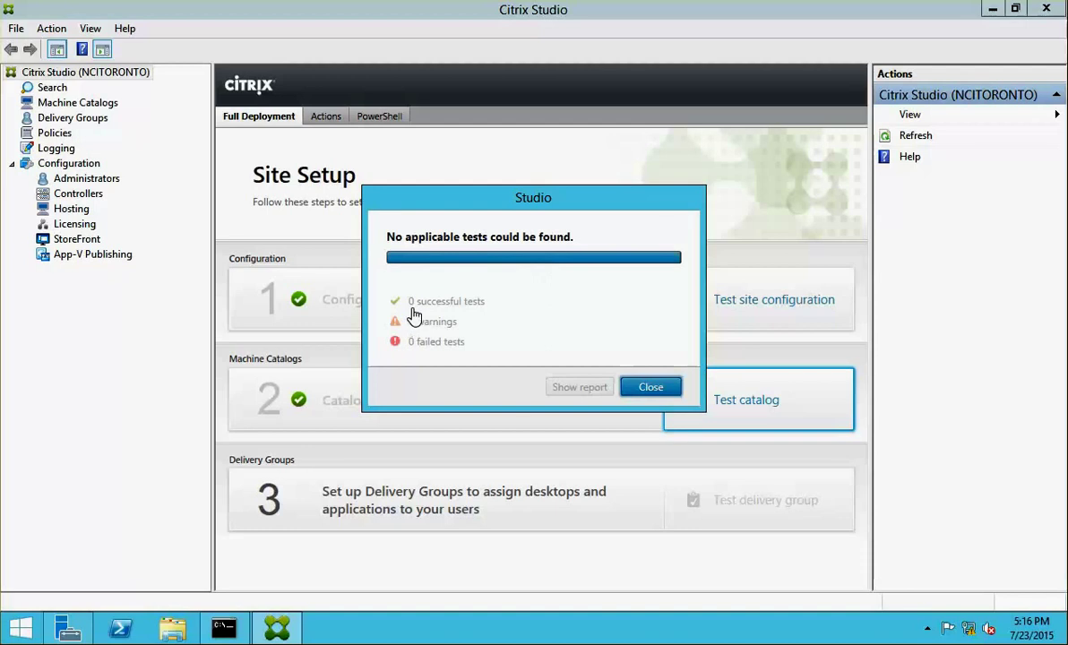
left_click(652, 389)
left_click(334, 504)
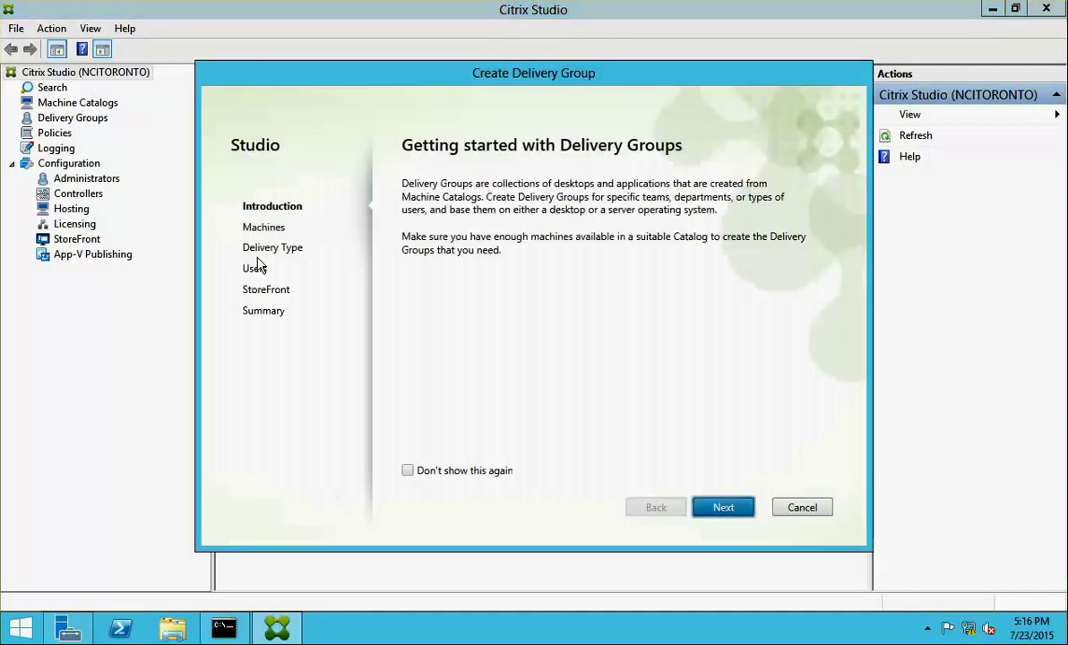
- Use 2 machines from Catalog 1 and deliver applications
left_click(708, 508)
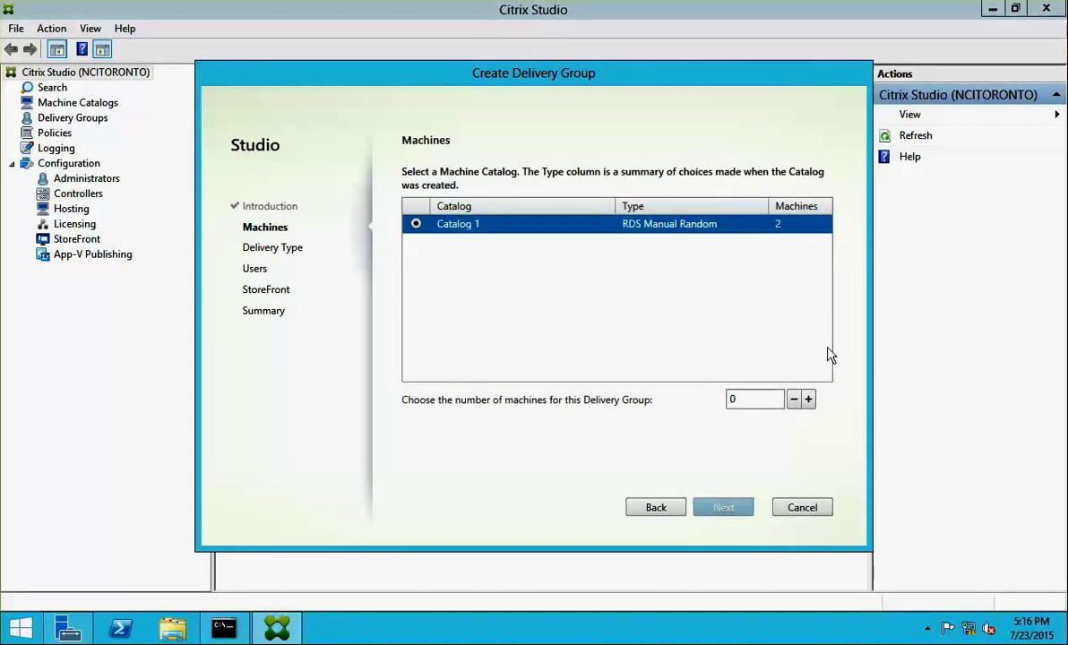
left_click(809, 400)
left_click(808, 400)
left_click(722, 508)
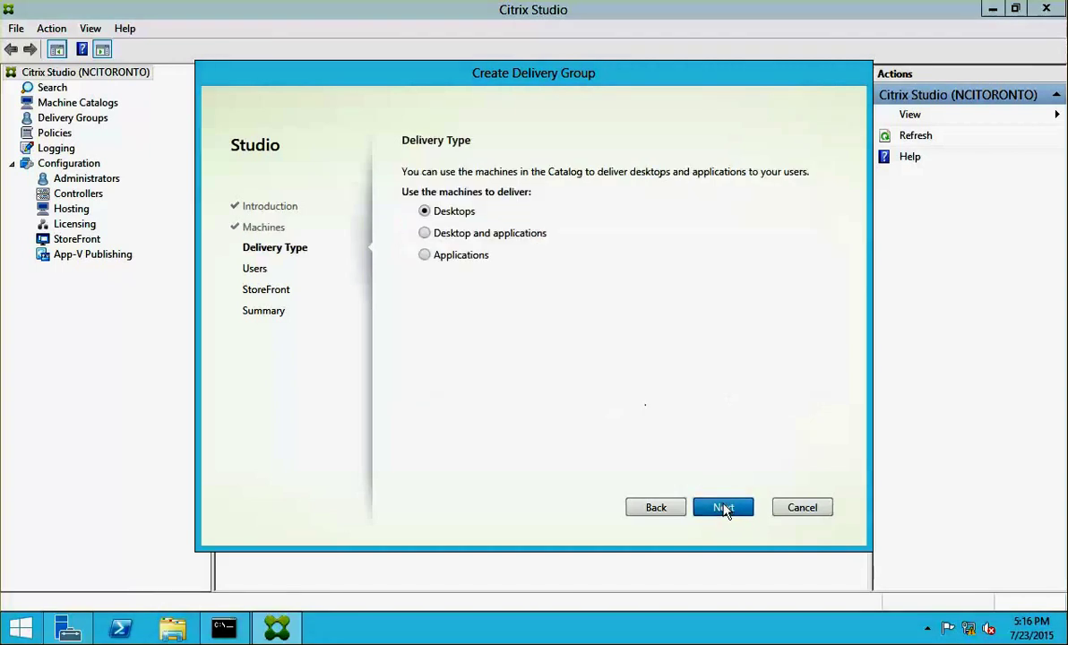
left_click(458, 262)
left_click(730, 507)
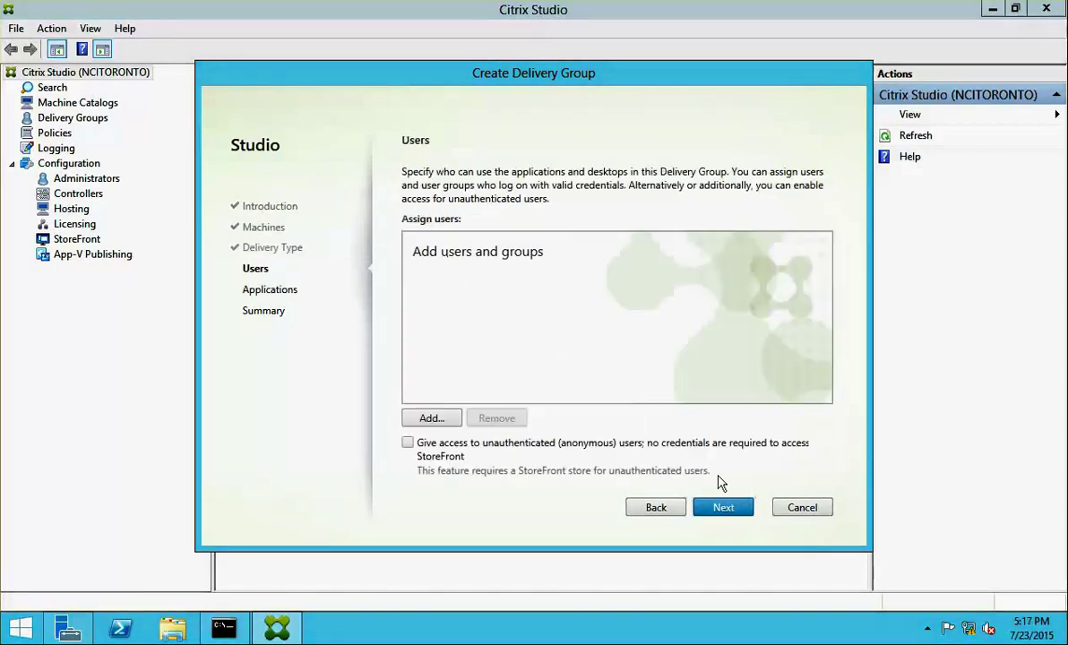
- Assign the NETSOFT\Domain Users group to the delivery group
left_click(426, 419)
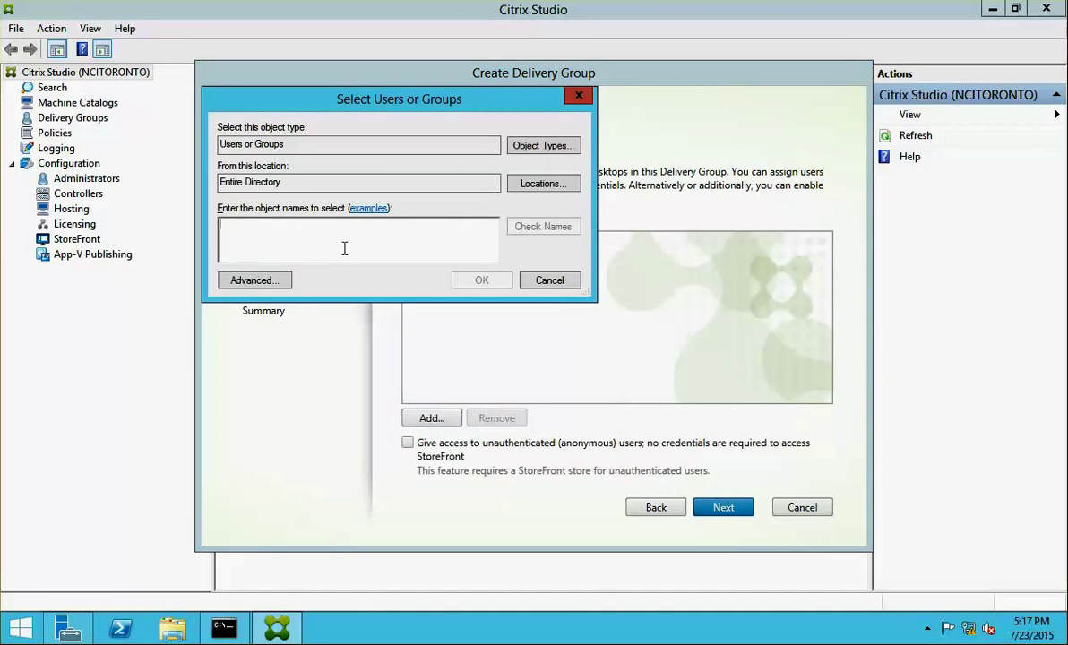
type("dom")
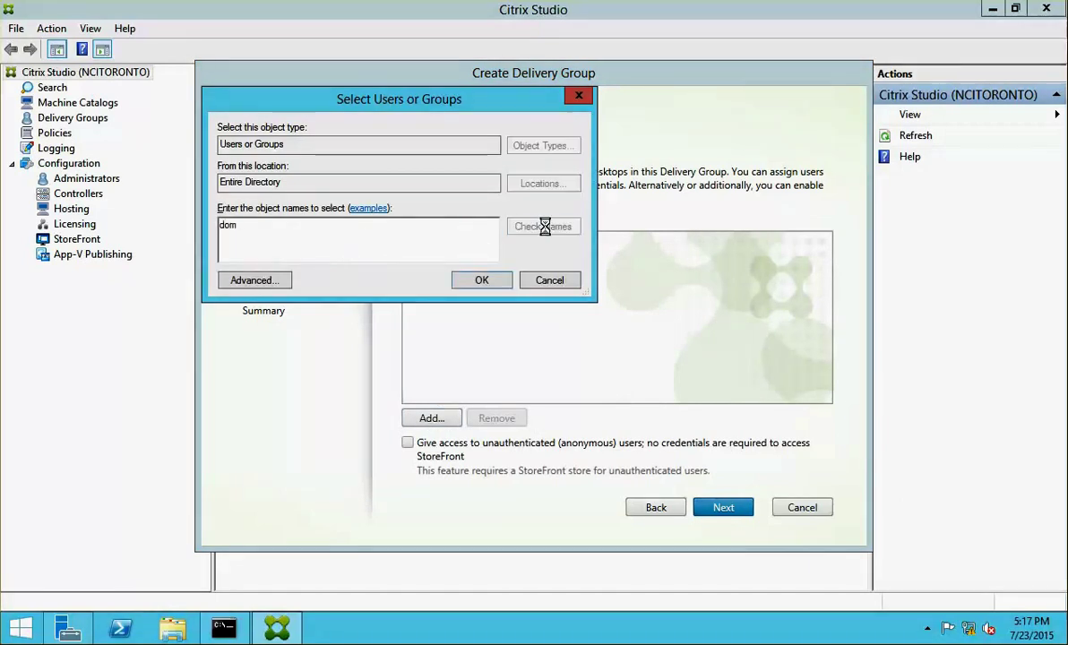
left_click(547, 227)
double_click(285, 284)
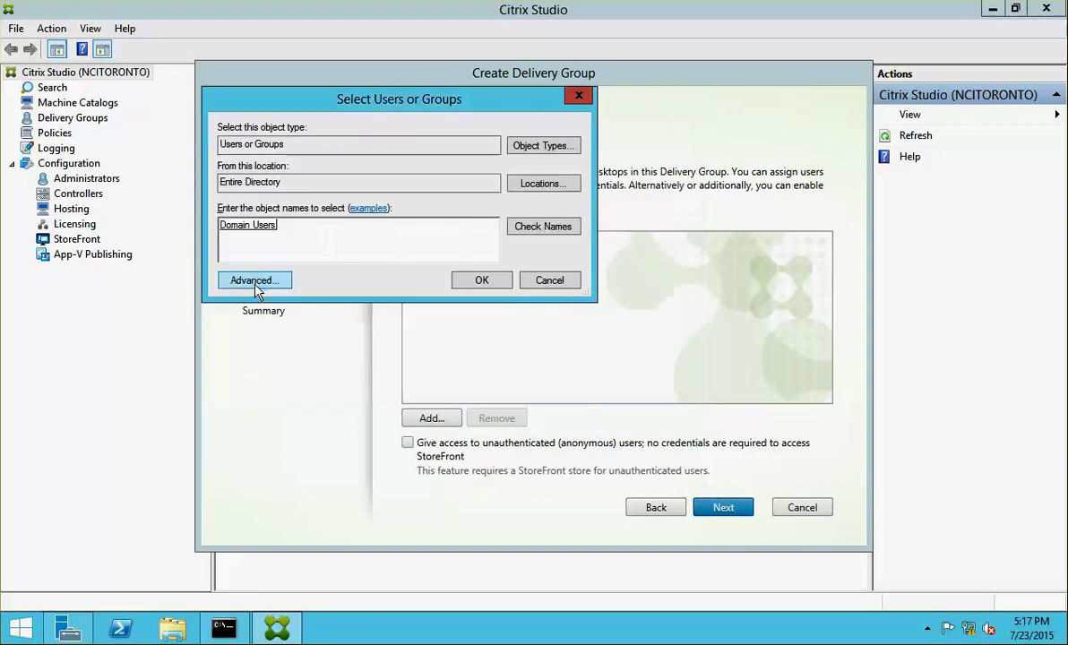
left_click(481, 281)
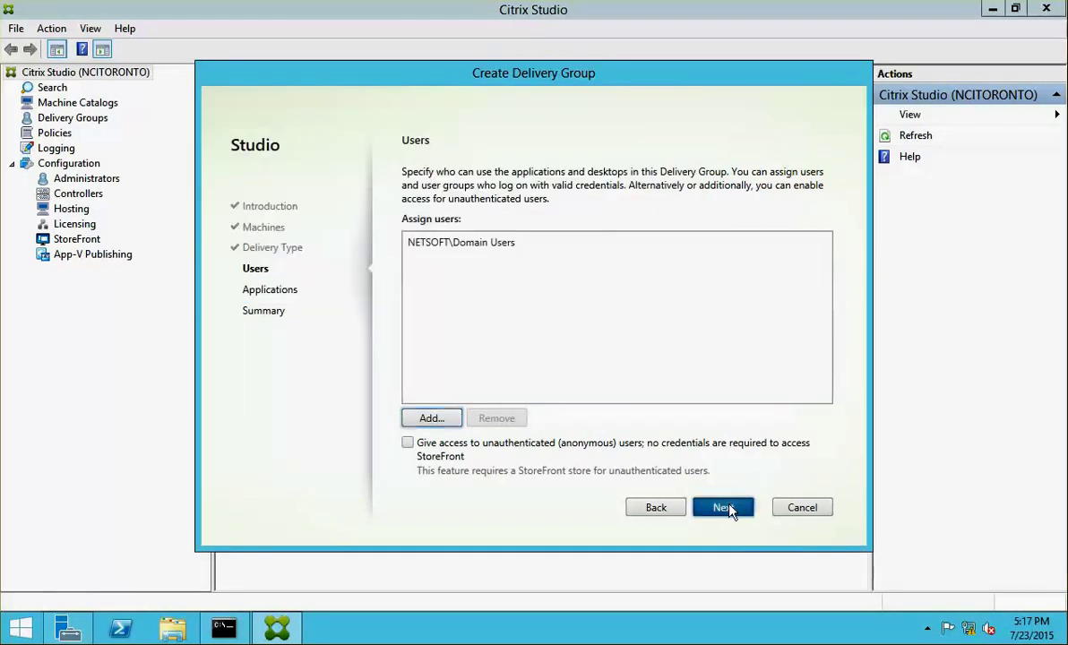
left_click(727, 508)
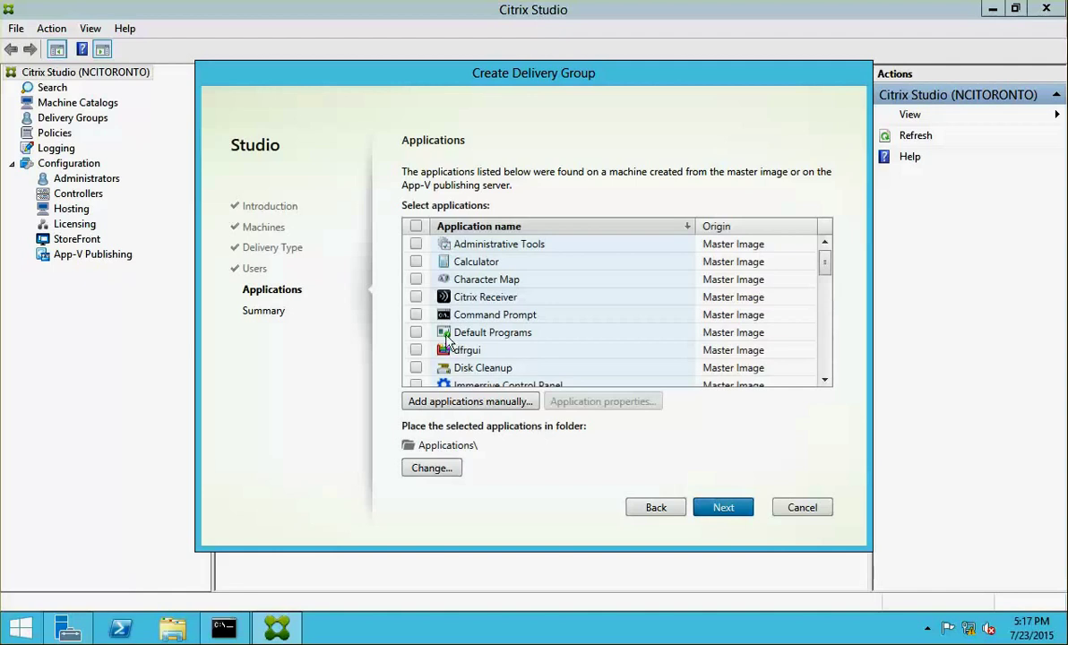
- Publish Calculator and Command Prompt, name the group DG1 and finish
left_click(415, 263)
left_click(416, 314)
left_click(728, 509)
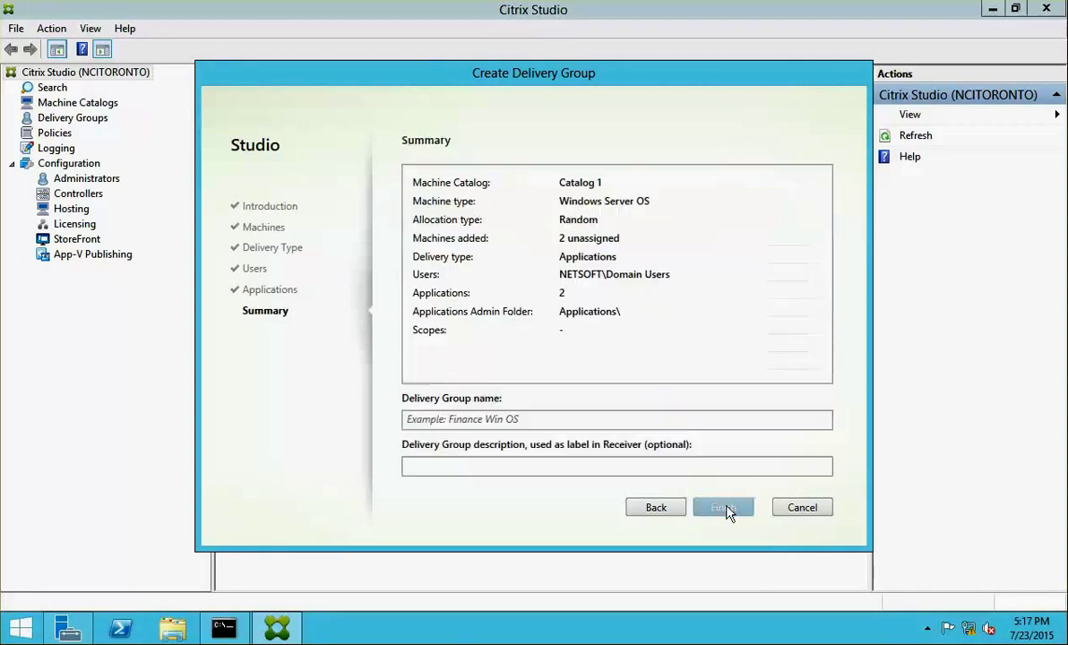
left_click(526, 419)
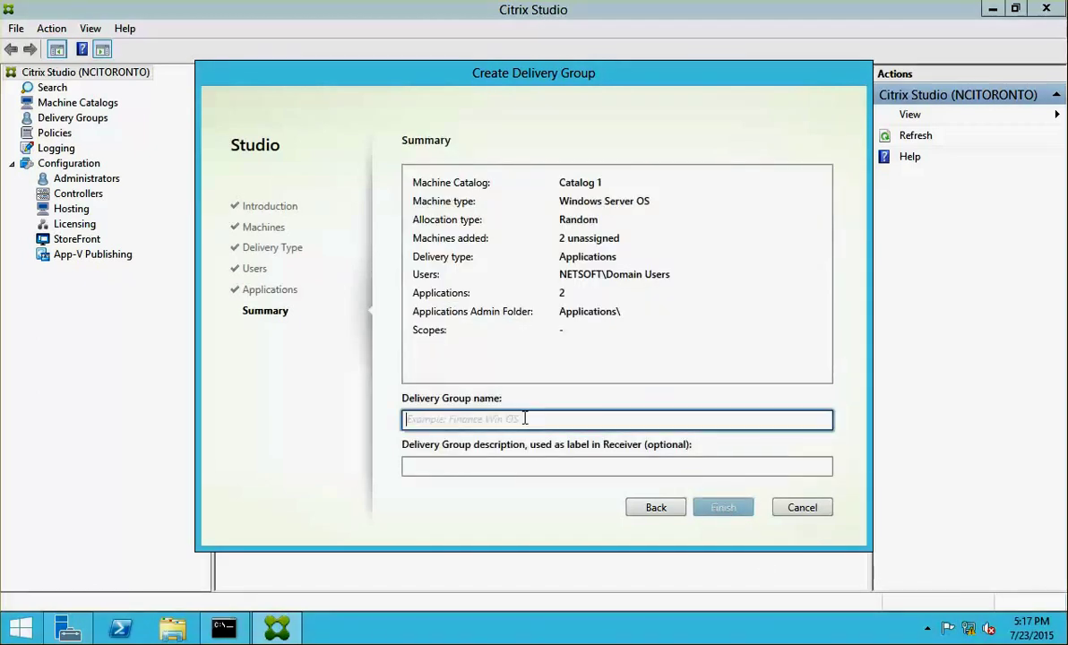
type("DG")
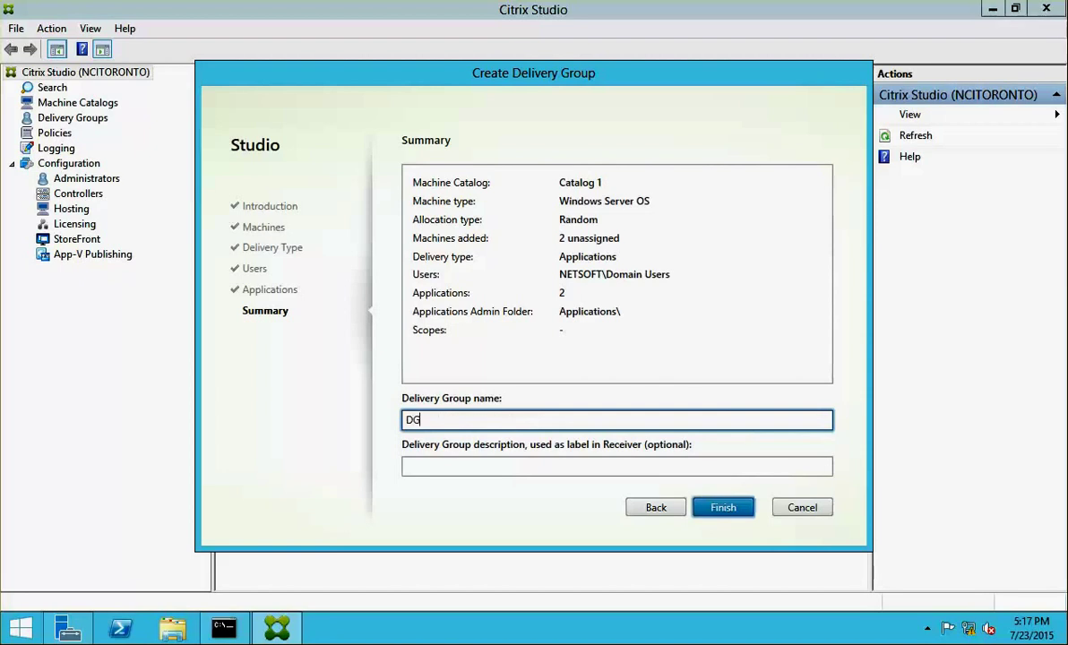
type("1")
left_click(737, 512)
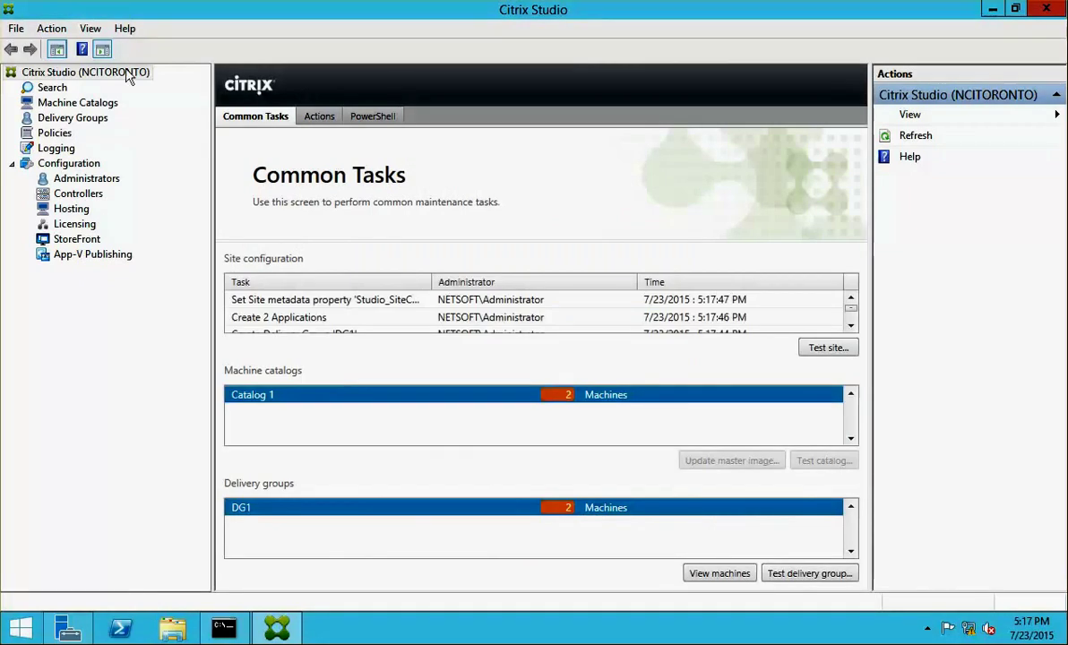
- Move from Delivery Groups to the StoreFront node and dismiss its welcome message
left_click(51, 121)
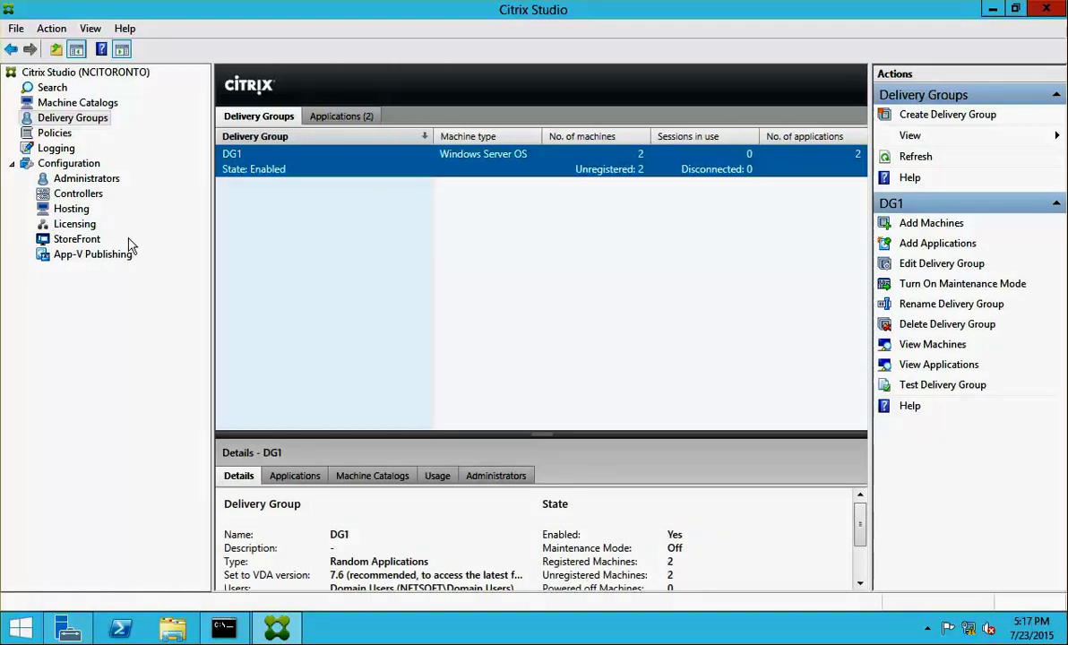
left_click(96, 242)
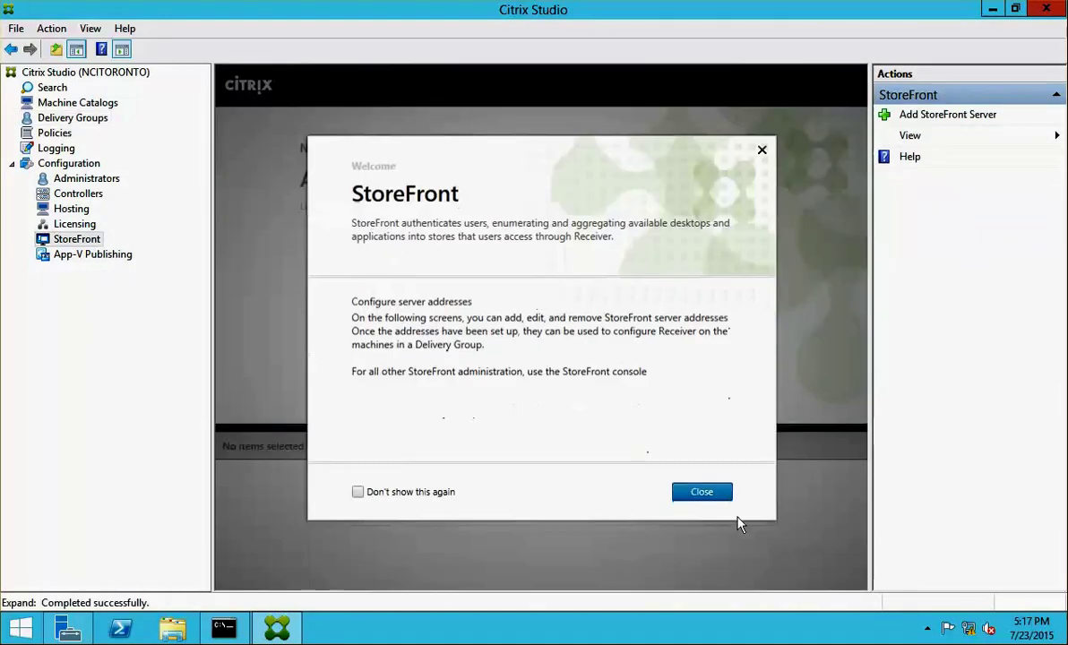
left_click(722, 500)
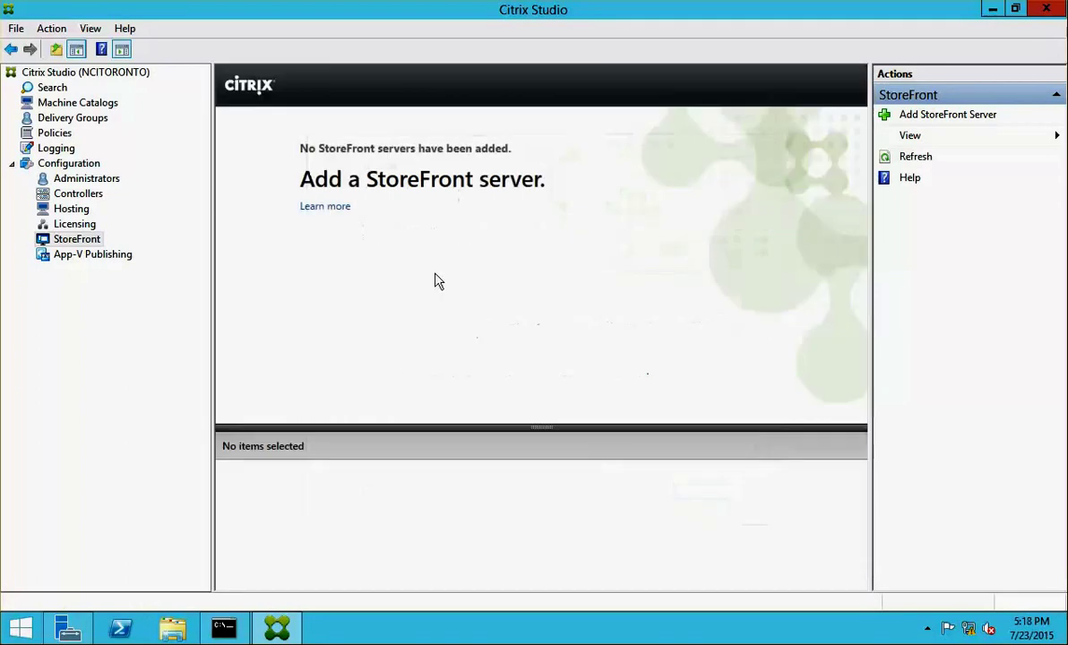